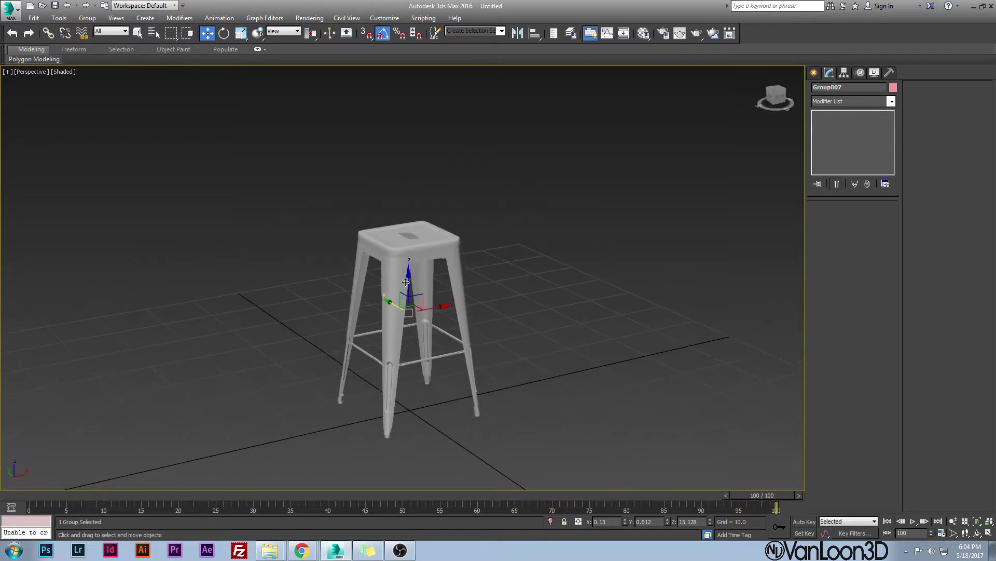
- Examine the bar stool model from several angles and distances, both shaded and with its wireframe edges displayed
scroll(411, 309, up, 8)
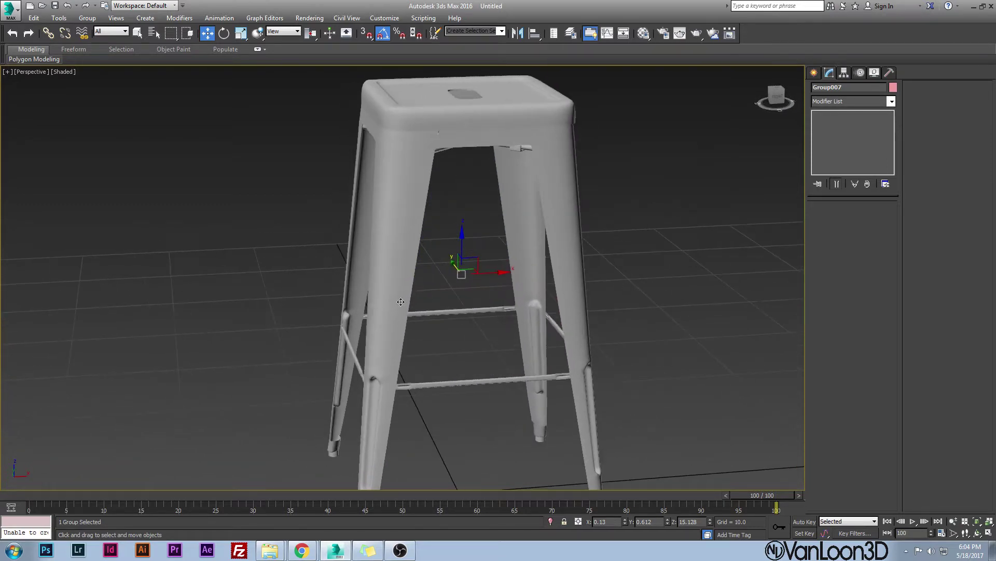
middle_drag(430, 270, 408, 221)
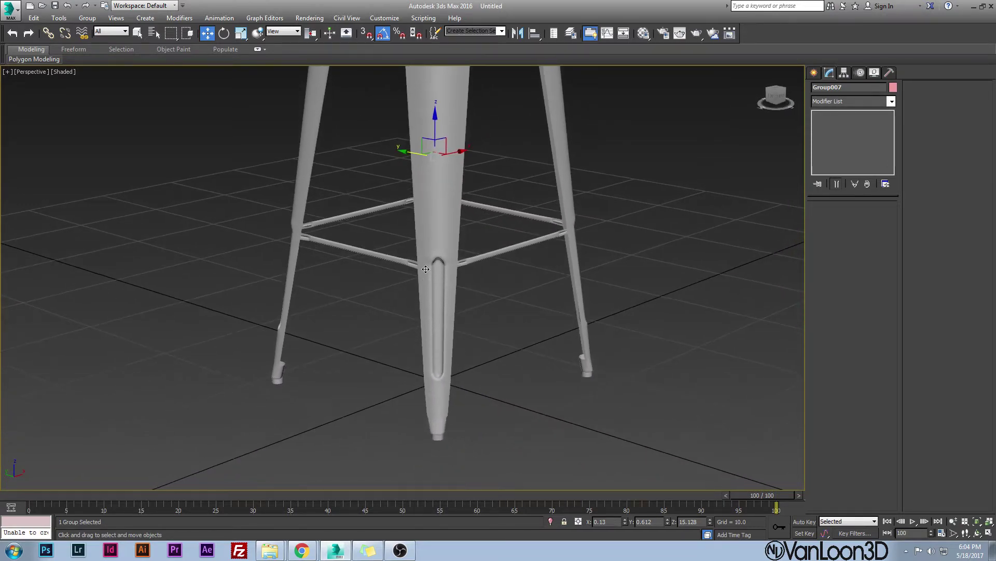
scroll(425, 269, down, 3)
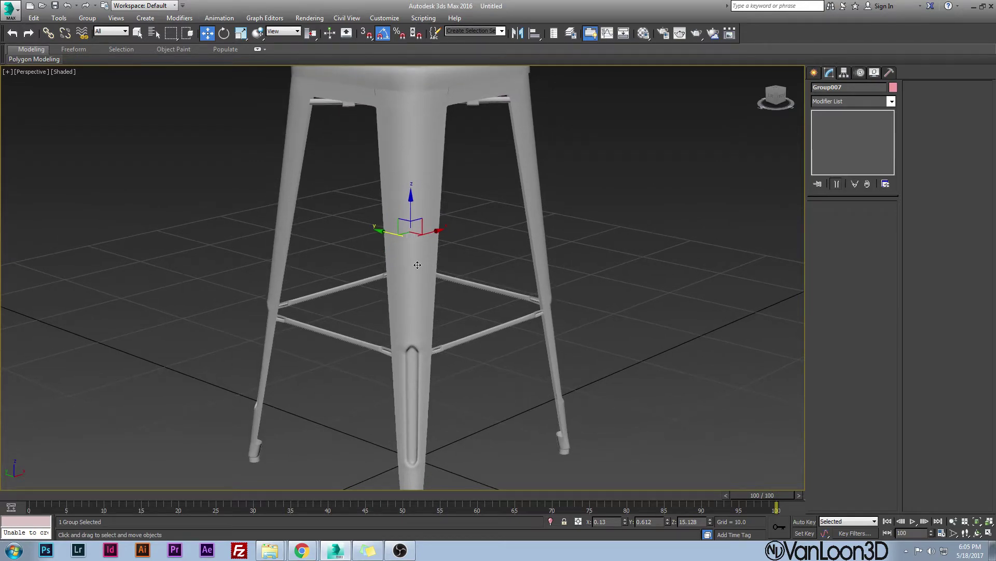
mouse_move(417, 264)
alt+middle_down()
mouse_move(439, 262)
mouse_move(371, 260)
mouse_move(300, 226)
mouse_move(444, 269)
mouse_move(444, 226)
mouse_move(382, 259)
mouse_move(384, 245)
mouse_move(367, 249)
alt+middle_up()
key(F4)
scroll(368, 248, down, 4)
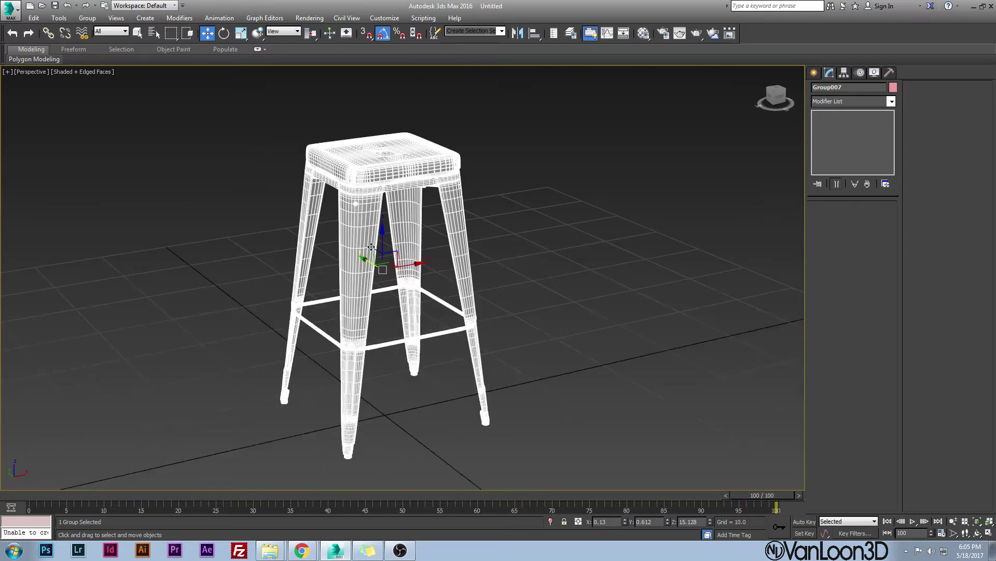
key(F4)
alt+middle_drag(371, 247, 395, 244)
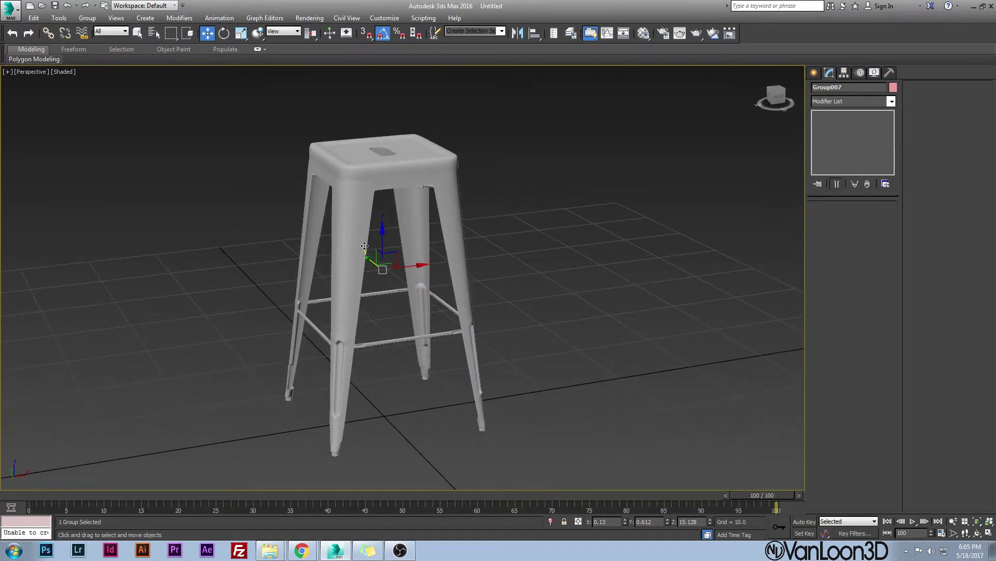
- Create a ground plane about 139 long and 140 wide, roughly centred beneath the stool, from an overhead perspective view
click(814, 72)
scroll(562, 226, down, 4)
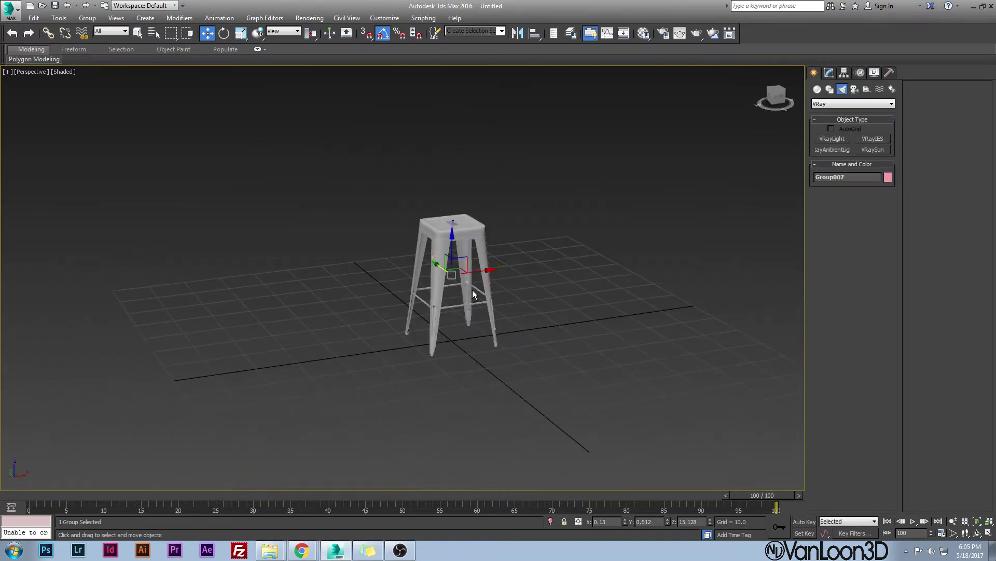
alt+middle_drag(474, 289, 447, 325)
key(t)
scroll(446, 280, up, 5)
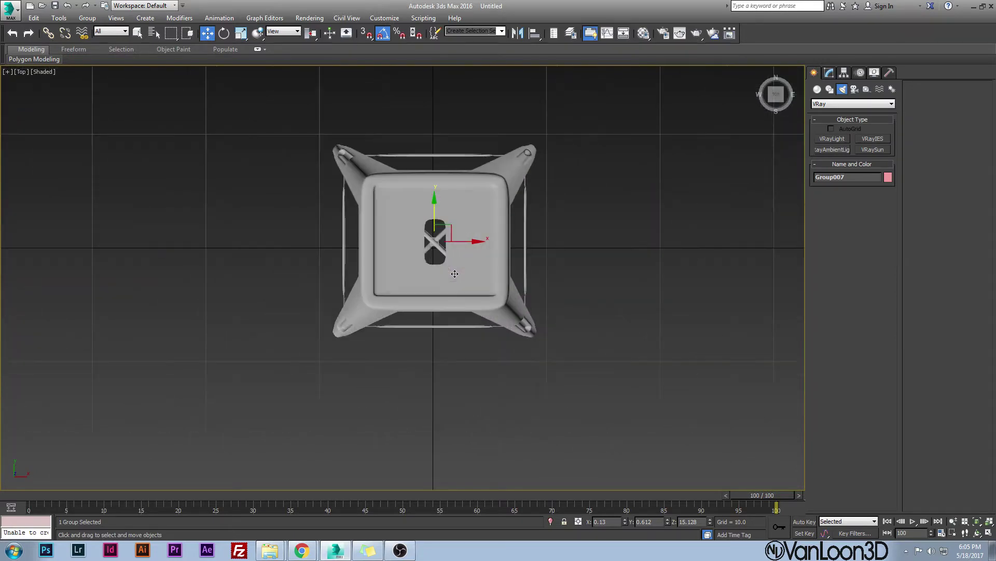
scroll(424, 258, down, 4)
key(p)
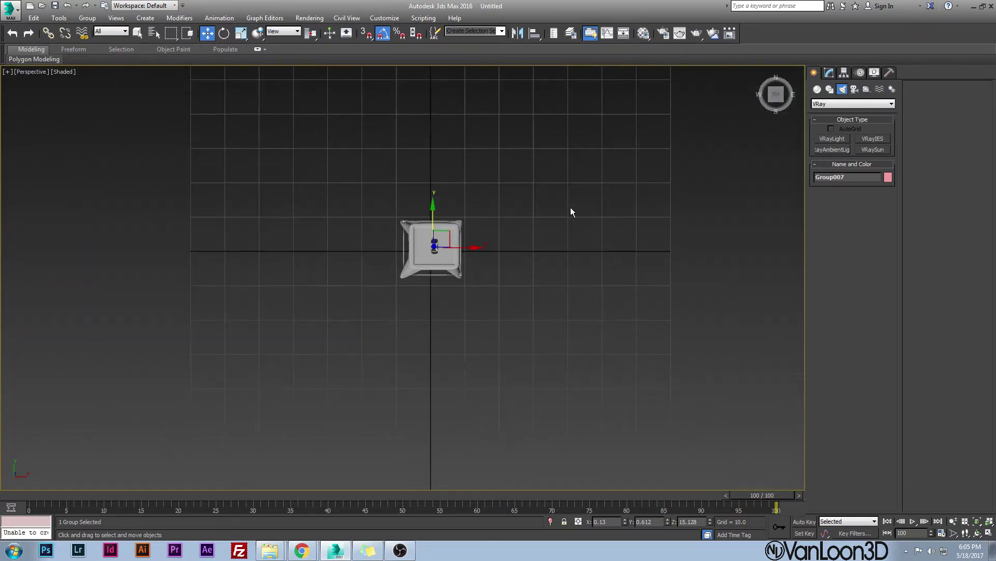
click(818, 89)
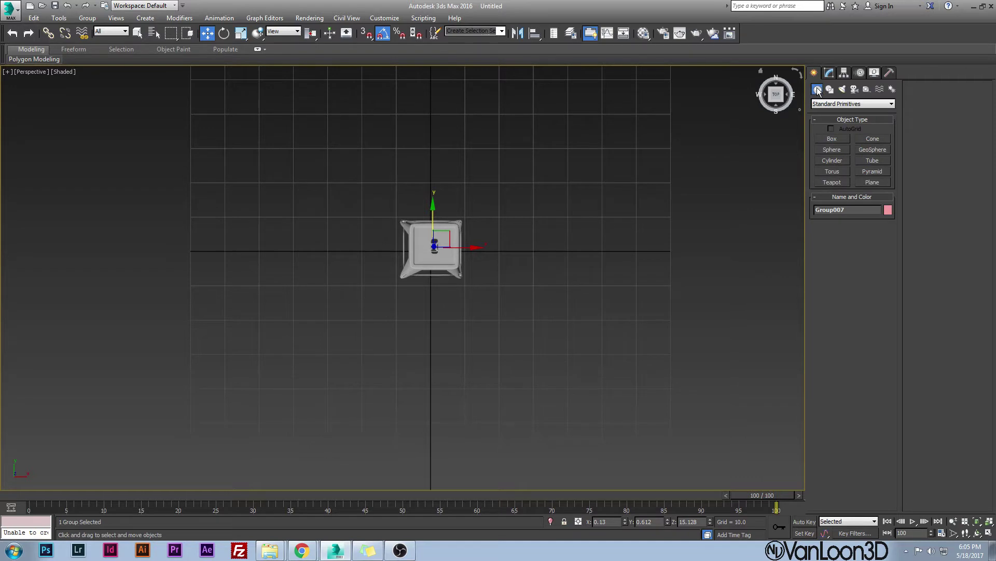
click(876, 184)
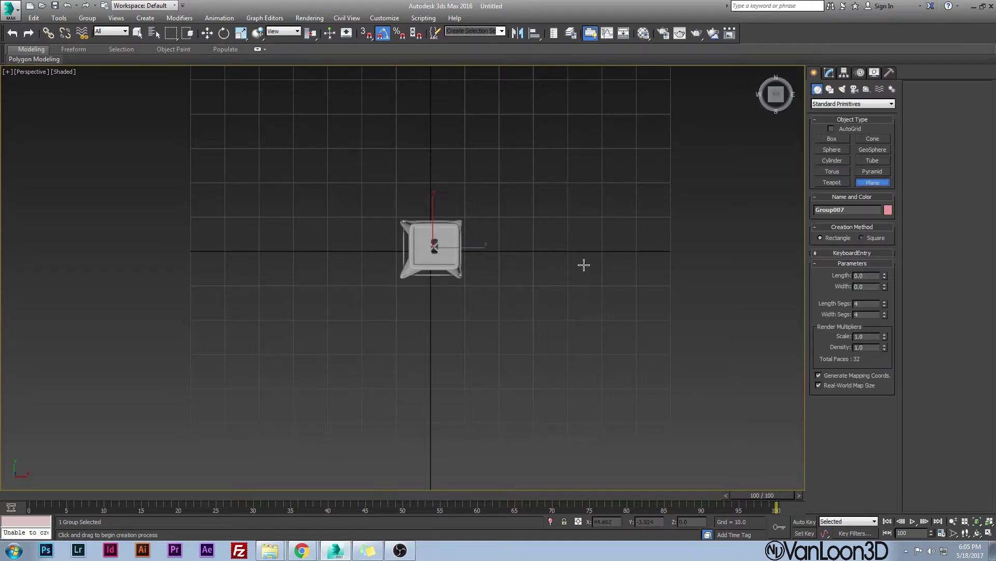
scroll(306, 331, down, 3)
drag(242, 397, 562, 80)
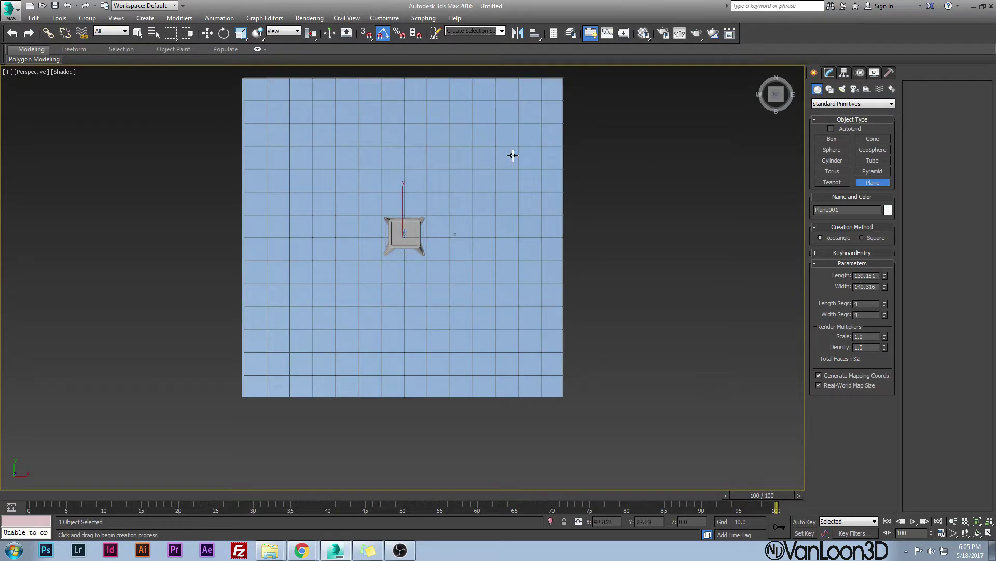
scroll(485, 231, up, 3)
scroll(472, 265, down, 2)
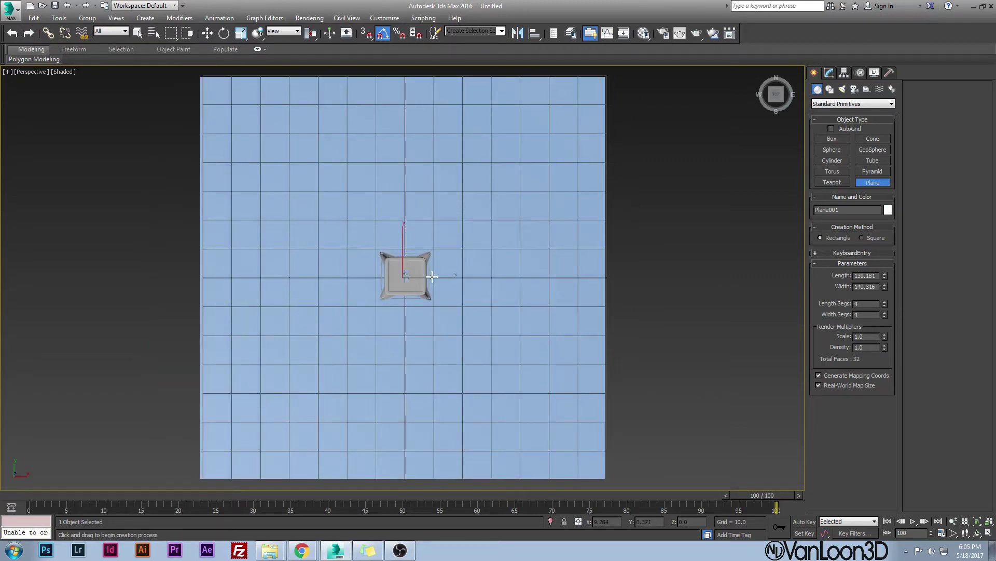
- Display edged faces in an angled perspective view and hide the grid
alt+middle_drag(431, 277, 437, 219)
key(F4)
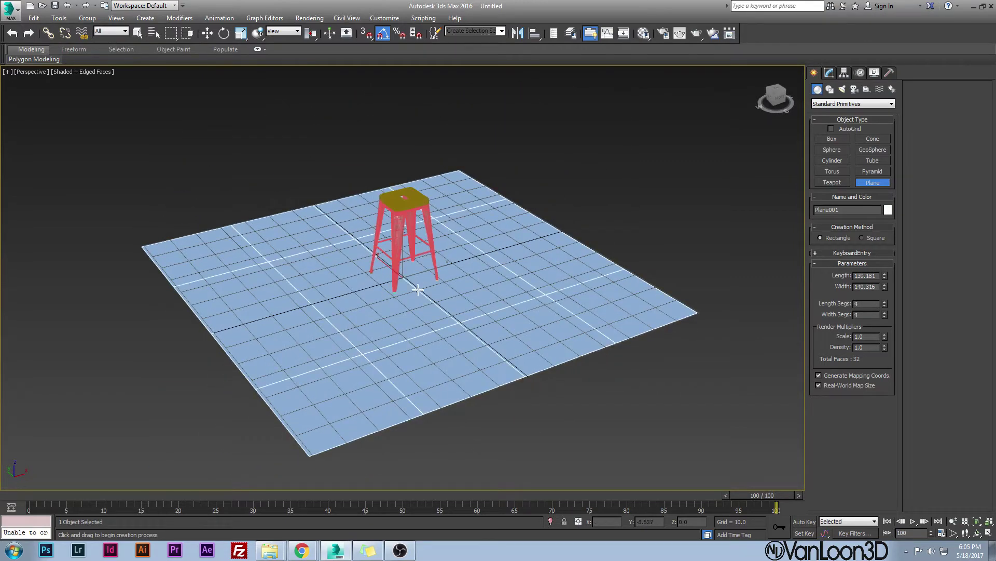
mouse_move(358, 329)
alt+middle_down()
mouse_move(327, 306)
mouse_move(419, 290)
alt+middle_up()
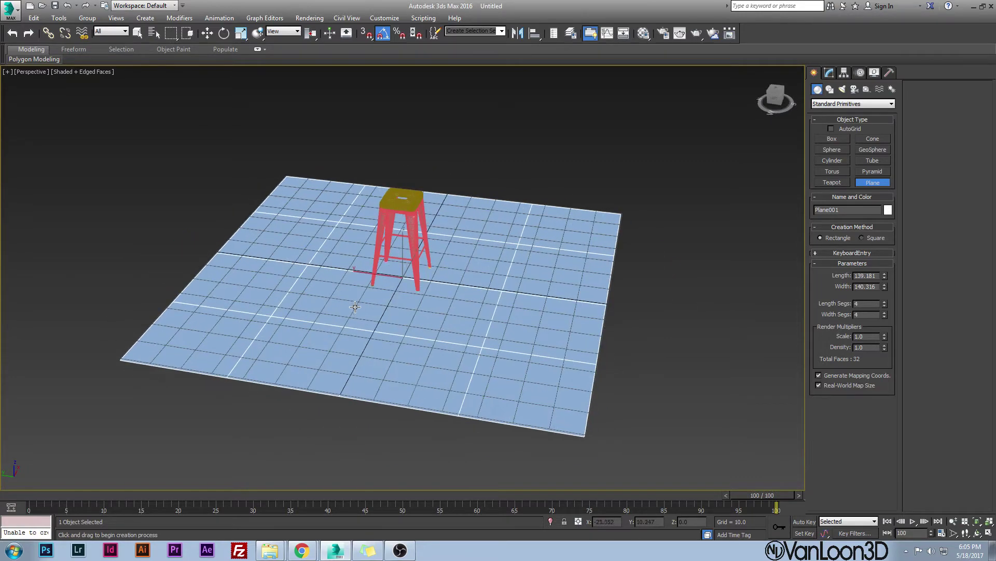
key(g)
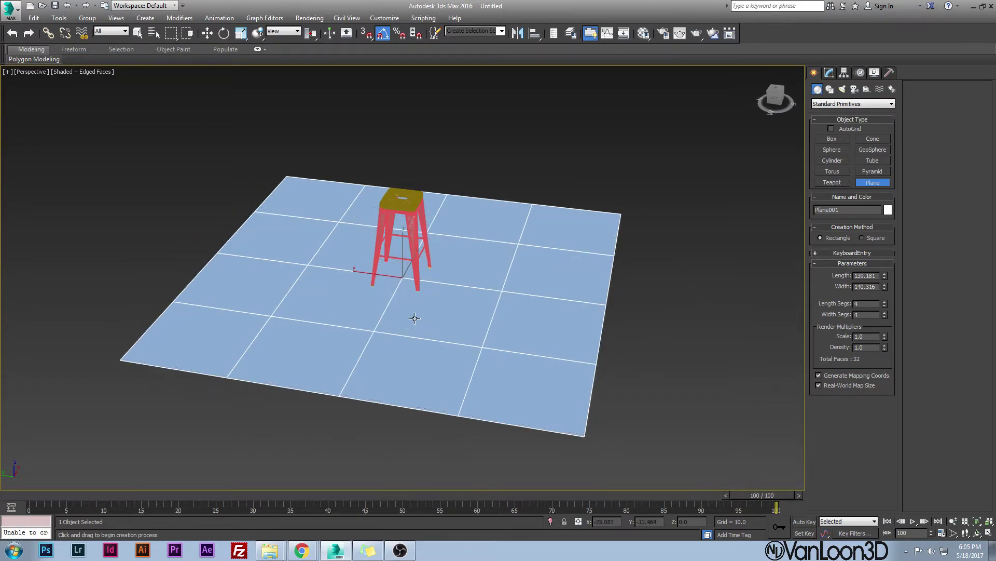
key(g)
key(g)
alt+middle_drag(434, 311, 409, 291)
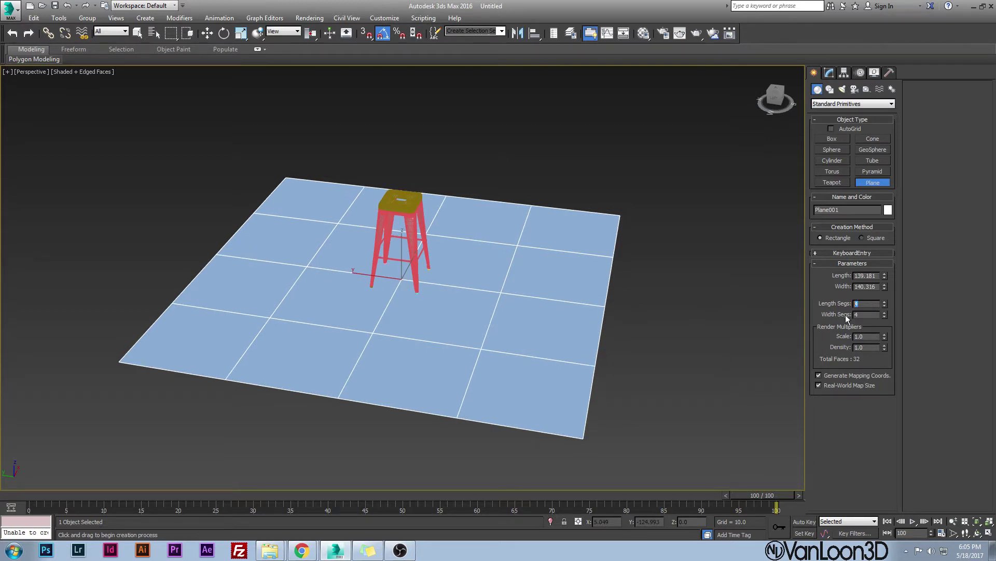
- Reduce the plane to 1 width segment and convert it to an Editable Poly
drag(886, 302, 885, 350)
alt+middle_drag(423, 311, 363, 316)
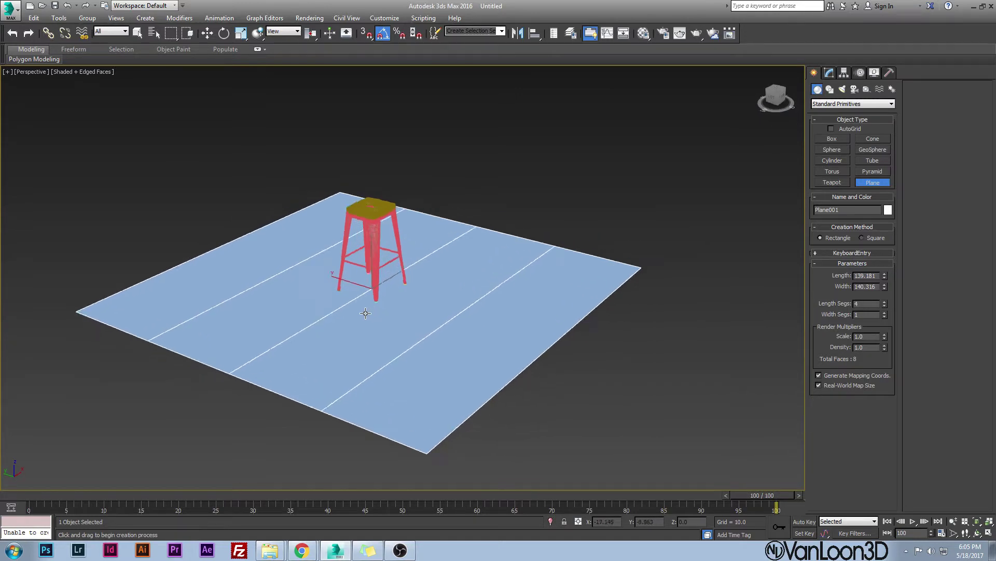
key(w)
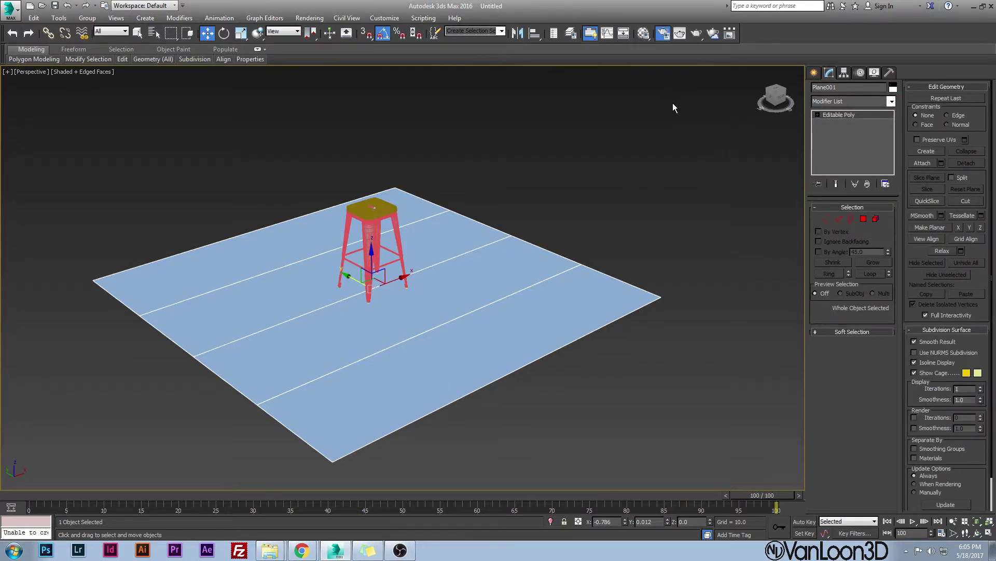
- Choose V-Ray Adv 3.40.01 as the renderer in the render setup
key(F10)
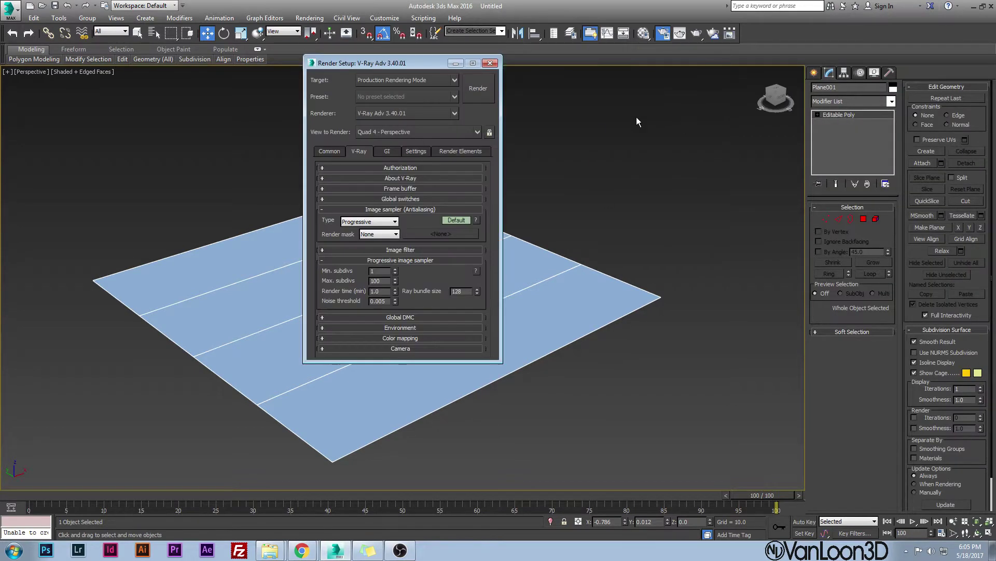
click(390, 114)
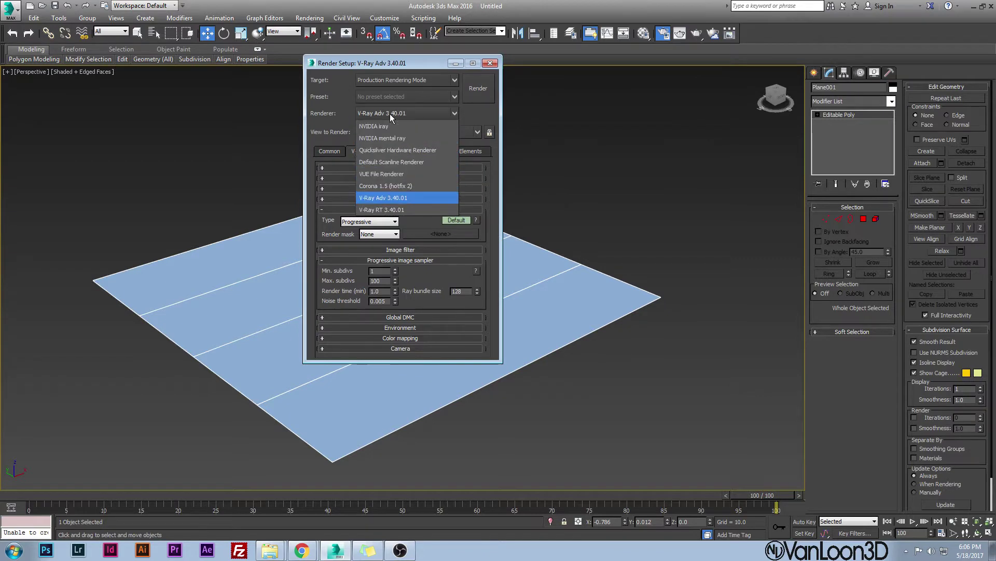
click(404, 199)
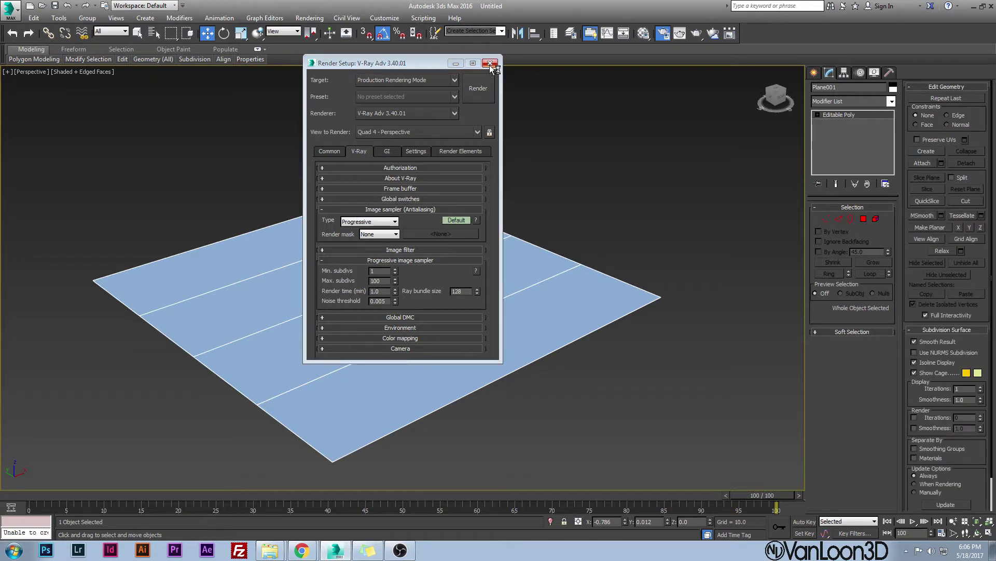
click(491, 64)
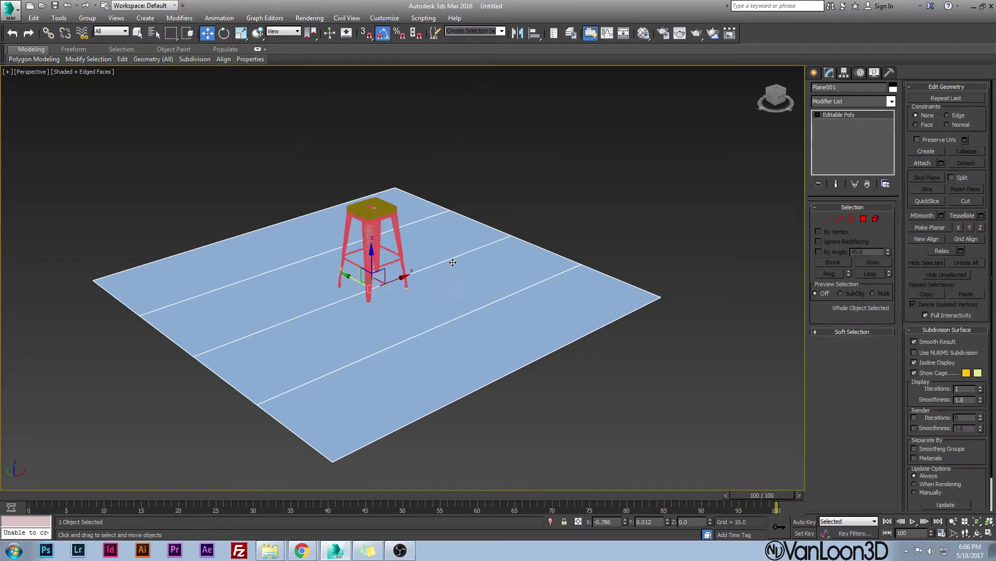
- Assign the grey _DBHC5380default material to both the stool and the plane
key(m)
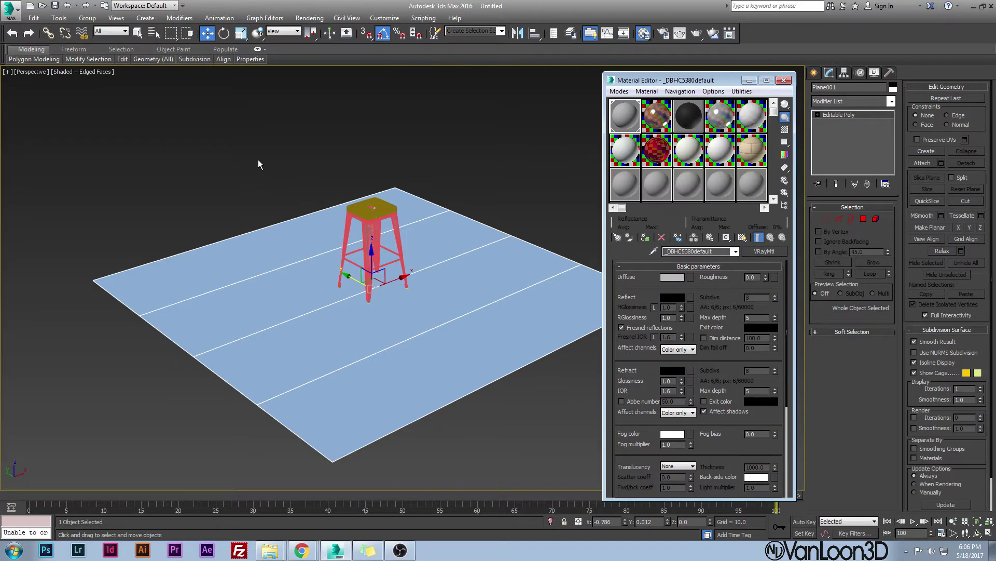
click(371, 244)
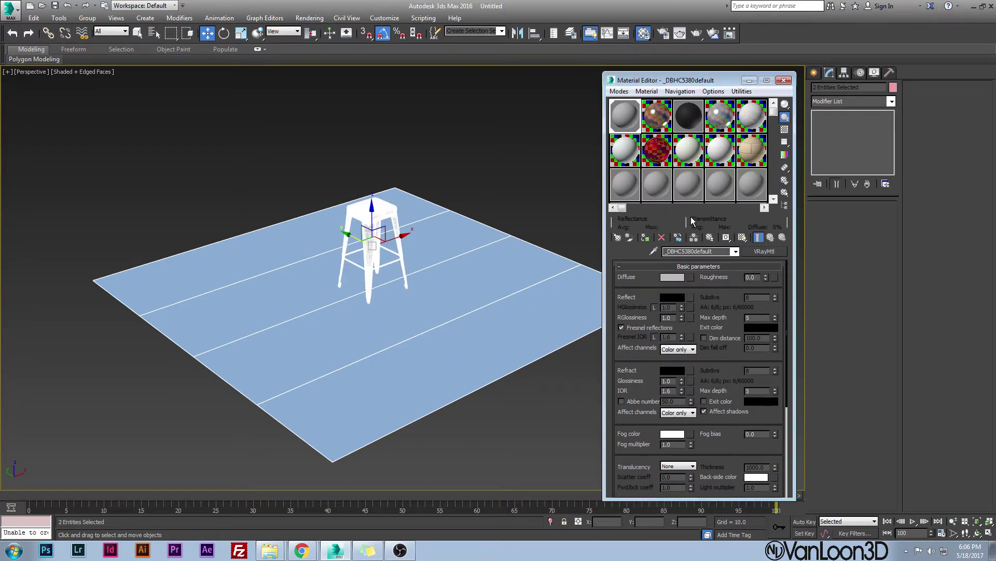
click(645, 238)
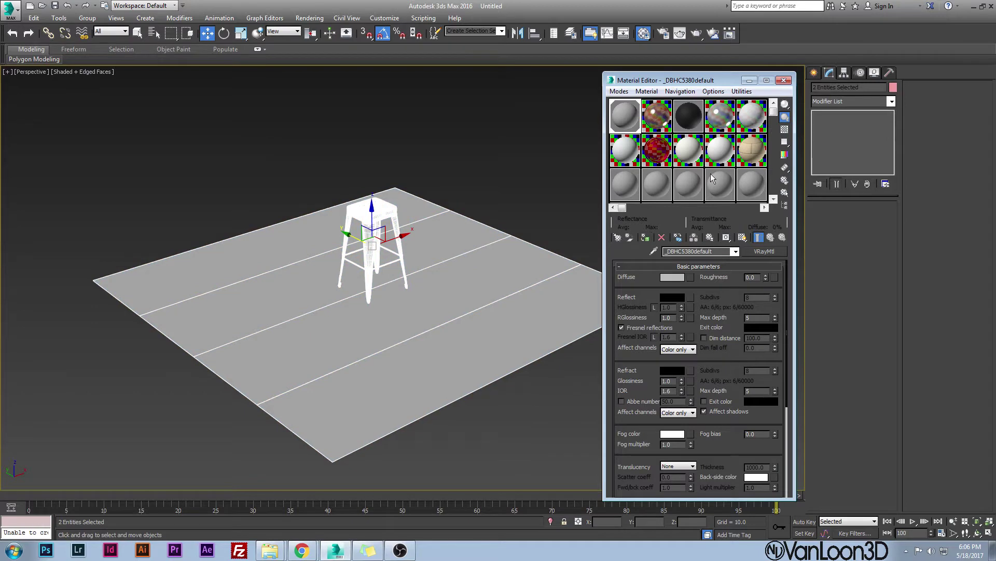
click(784, 80)
- Remove the plane's middle dividing edge and the dividing edge in front of the stool, keeping only the one behind it
key(F4)
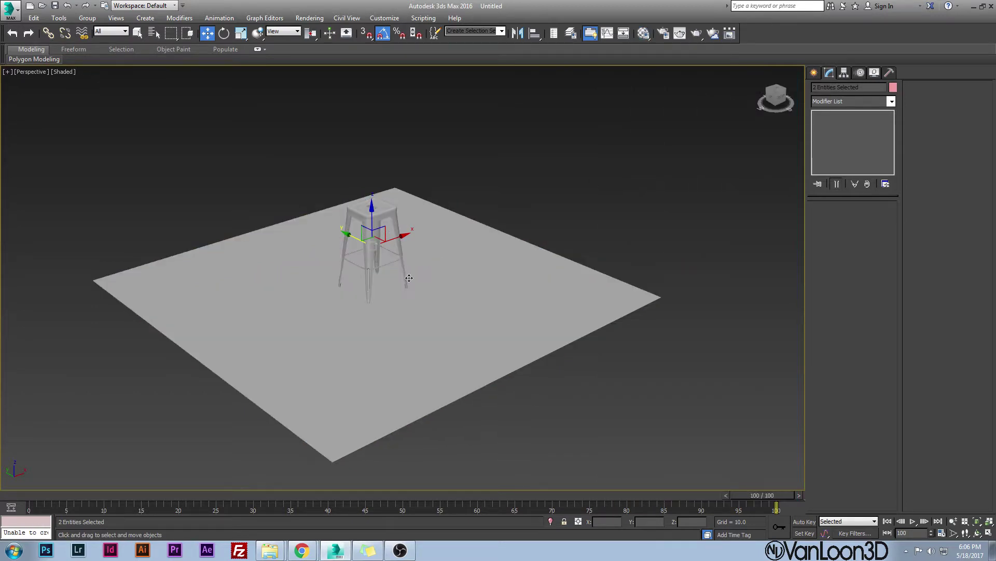
click(427, 267)
key(F4)
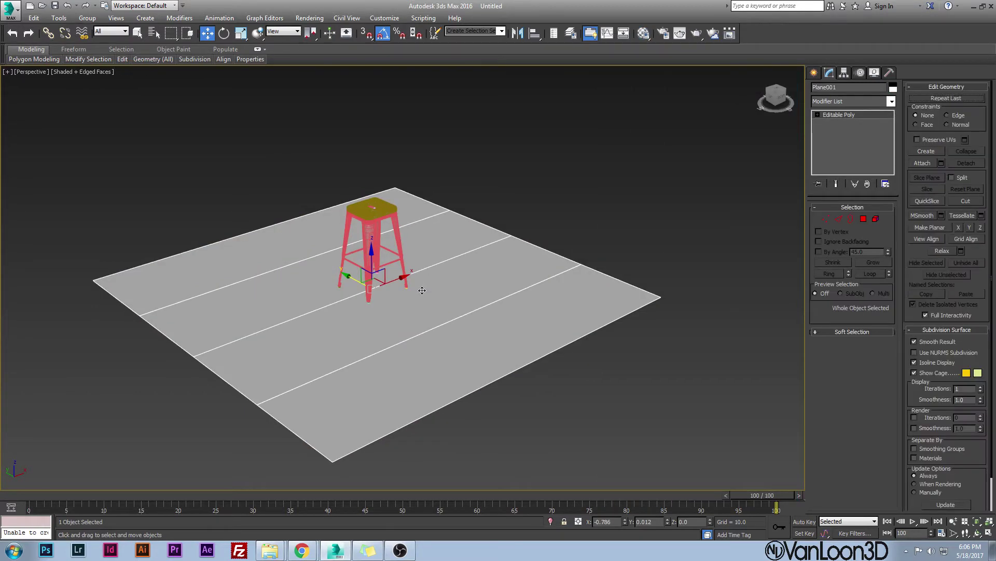
key(2)
click(438, 325)
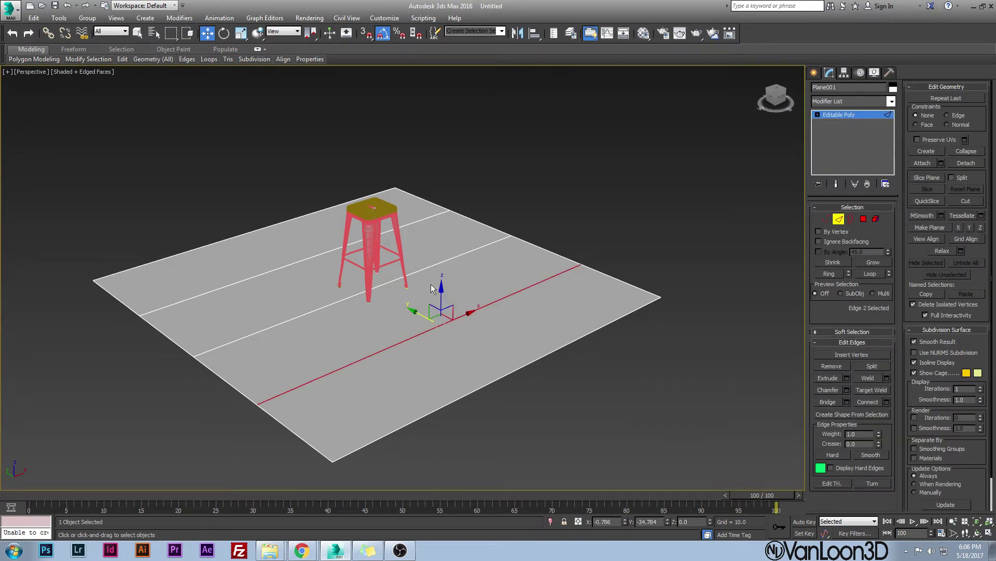
ctrl+click(432, 265)
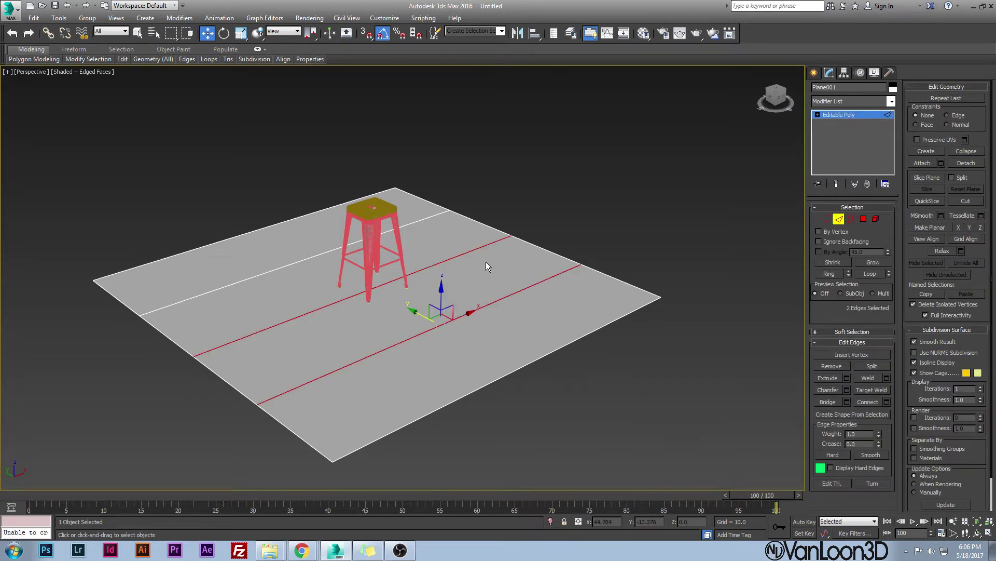
key(BackSpace)
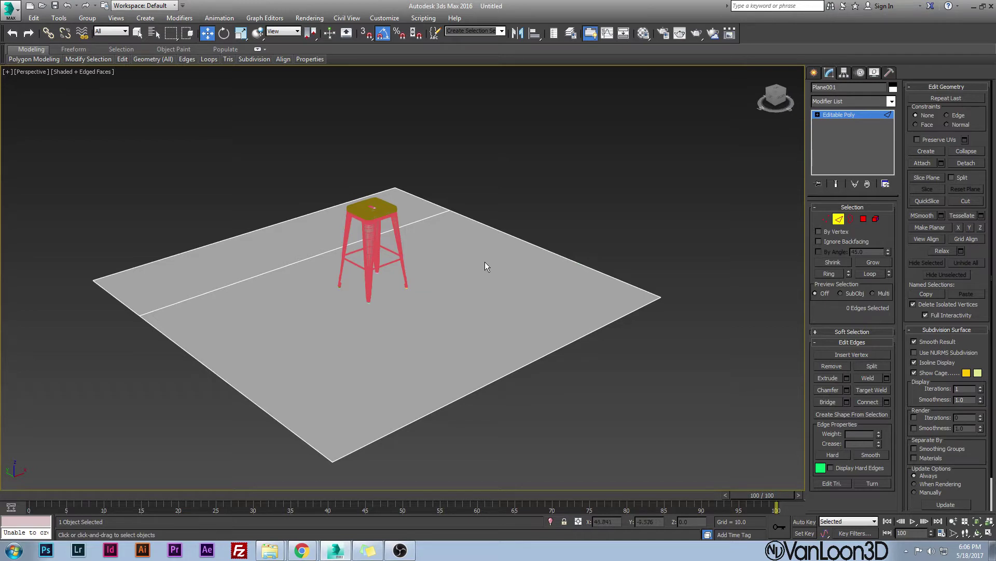
key(1)
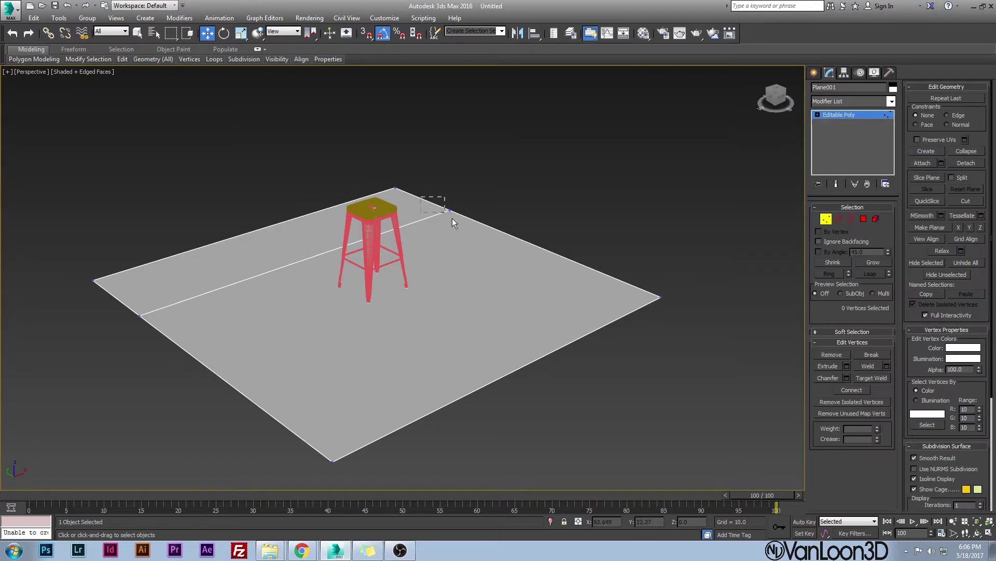
drag(452, 219, 455, 223)
click(603, 282)
key(2)
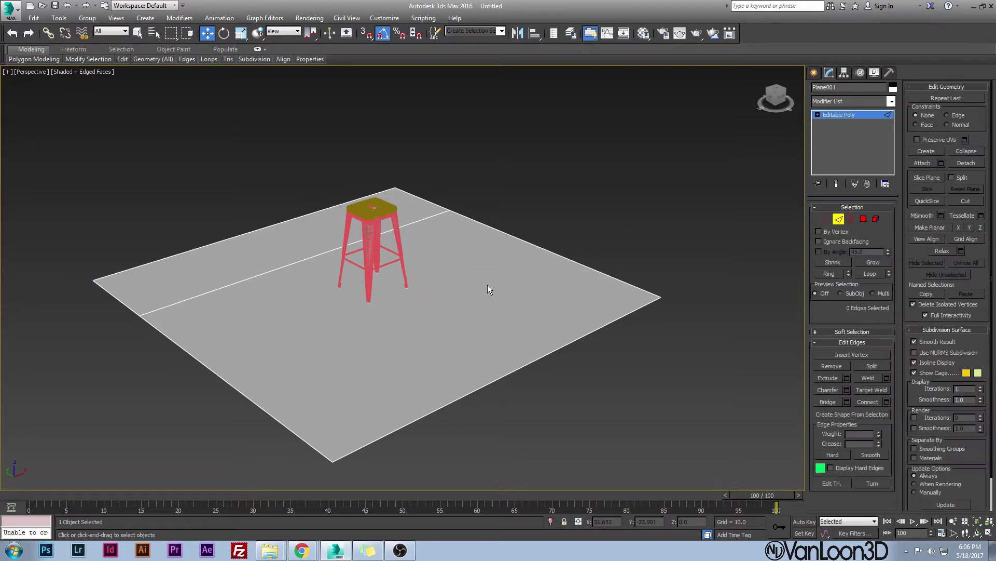
- Move the plane's rear edge inward, closer to the dividing edge behind the stool
click(232, 237)
alt+middle_drag(232, 236, 285, 236)
drag(231, 228, 281, 232)
alt+middle_drag(280, 232, 275, 252)
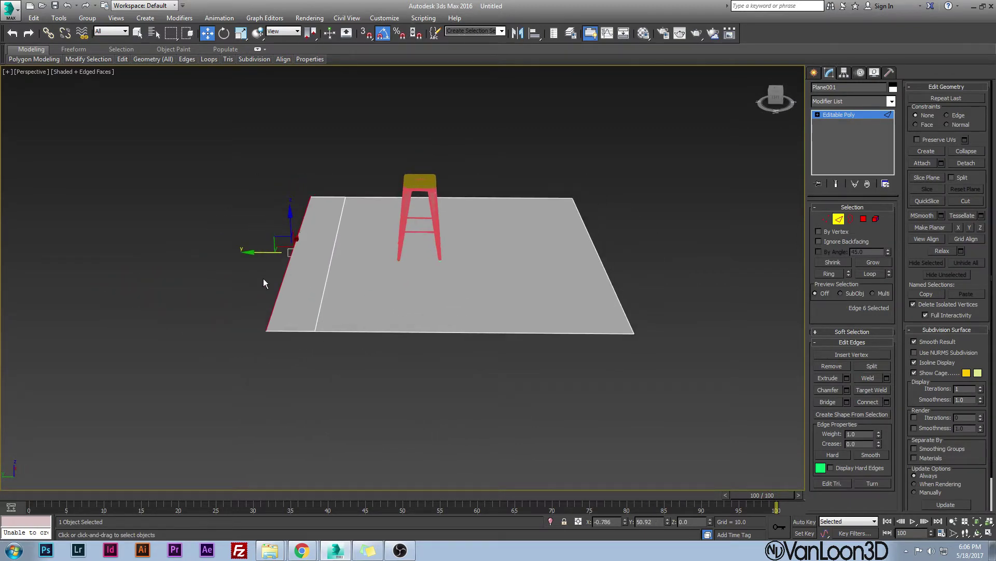
alt+middle_drag(300, 288, 310, 263)
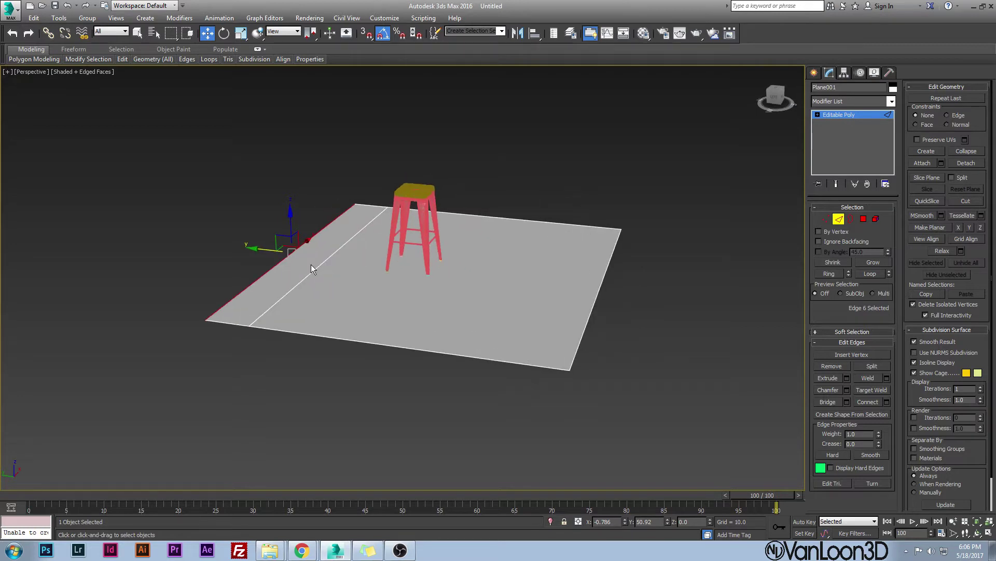
- In the Left view, extend the rear edge into five successive segments that rise in a curve to form a studio backdrop
key(l)
middle_drag(391, 355, 396, 300)
scroll(338, 353, up, 2)
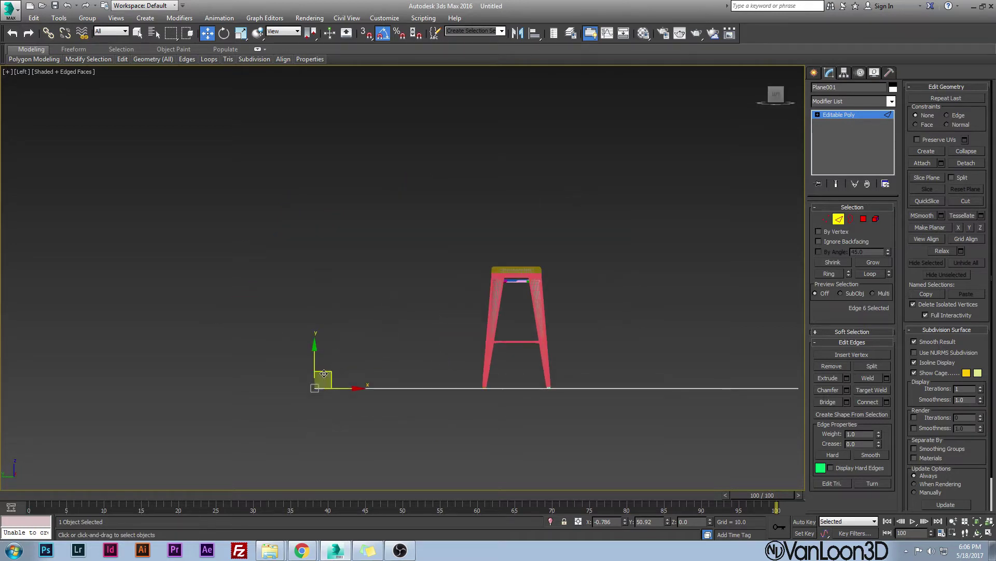
shift+drag(325, 366, 306, 104)
middle_drag(307, 104, 301, 161)
shift+drag(301, 161, 356, 69)
scroll(327, 290, up, 2)
scroll(324, 329, down, 2)
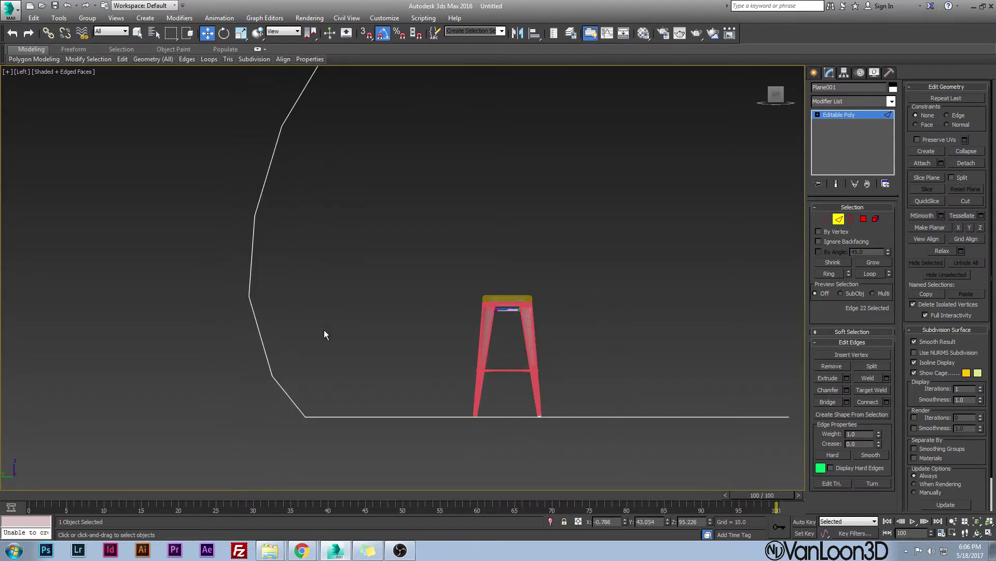
key(2)
key(p)
alt+middle_drag(347, 310, 325, 296)
key(2)
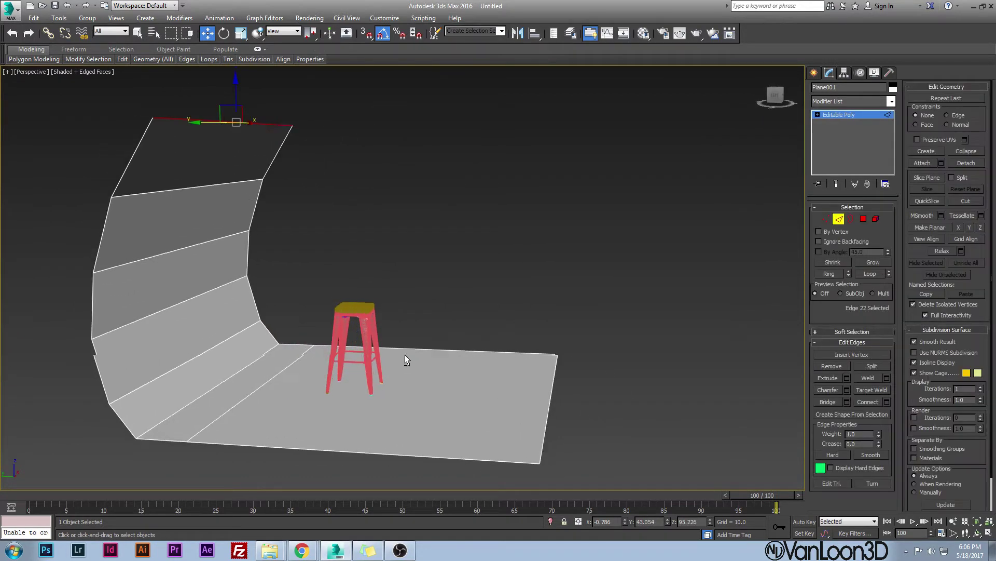
- Select all vertices of the backdrop and scale them along X to widen it on both sides of the stool
alt+middle_drag(405, 354, 332, 350)
key(1)
scroll(385, 342, down, 5)
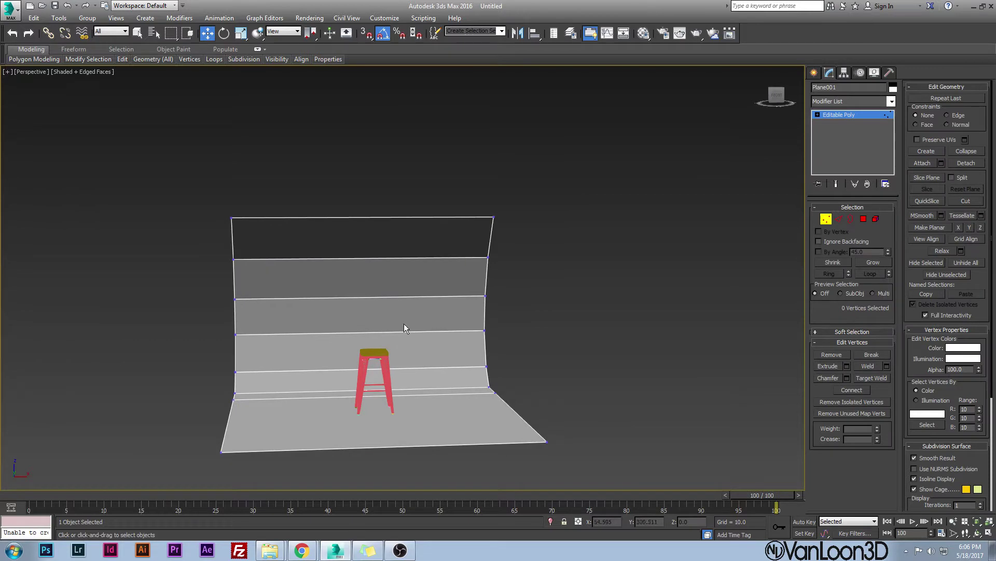
drag(123, 185, 558, 459)
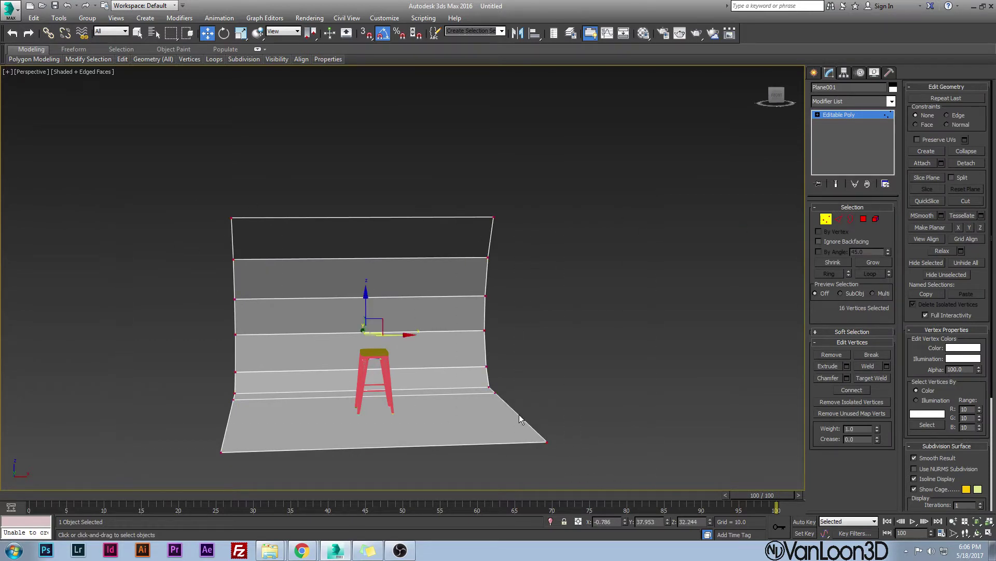
click(241, 33)
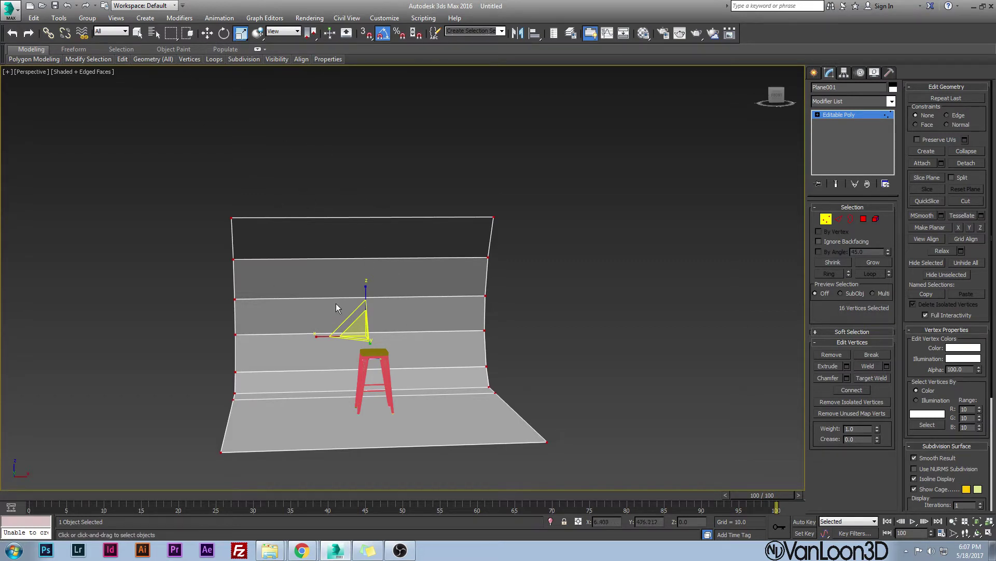
drag(318, 336, 271, 334)
alt+middle_drag(328, 335, 491, 320)
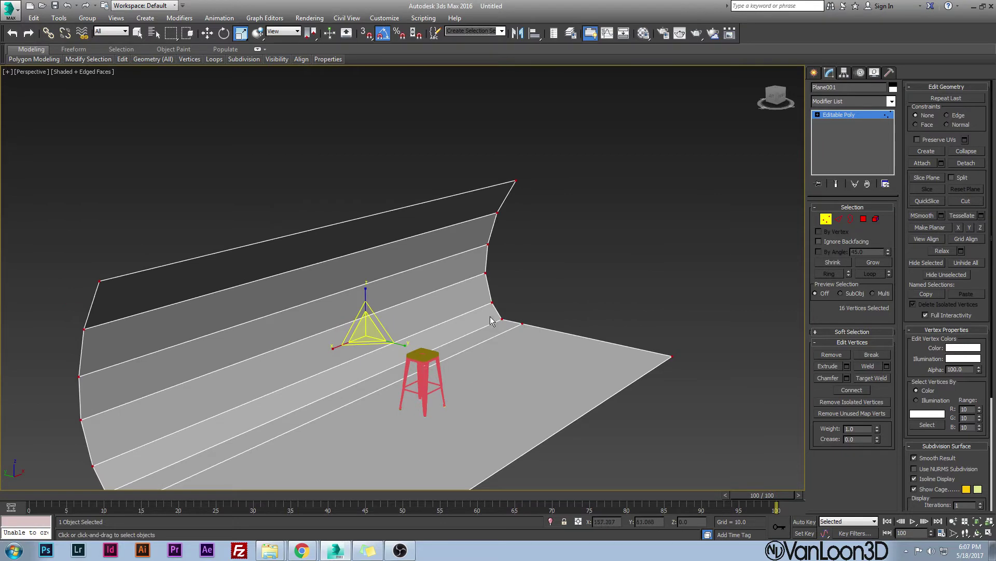
middle_drag(359, 381, 358, 304)
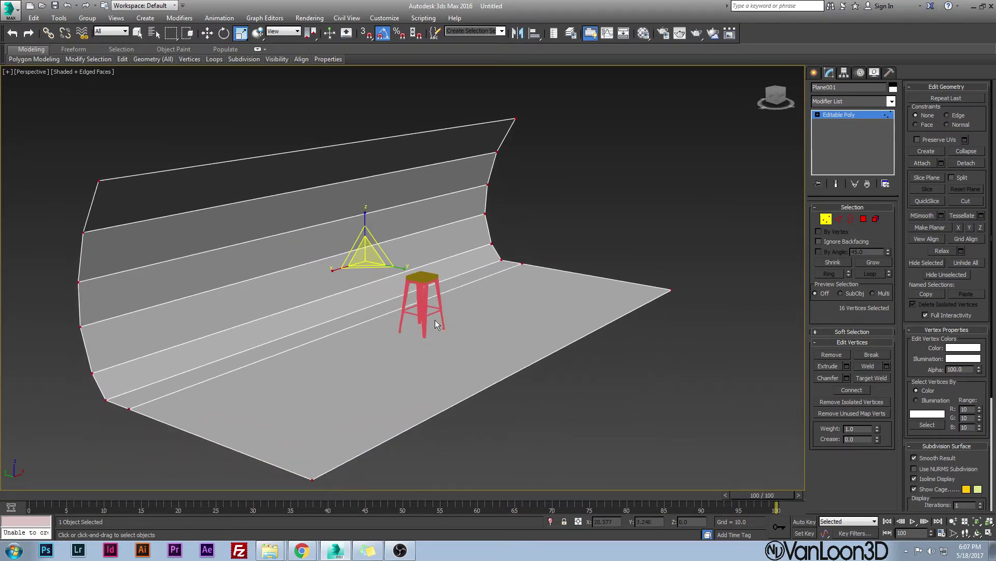
- Move the floor's front edge outward, away from the stool, to lengthen the floor
key(2)
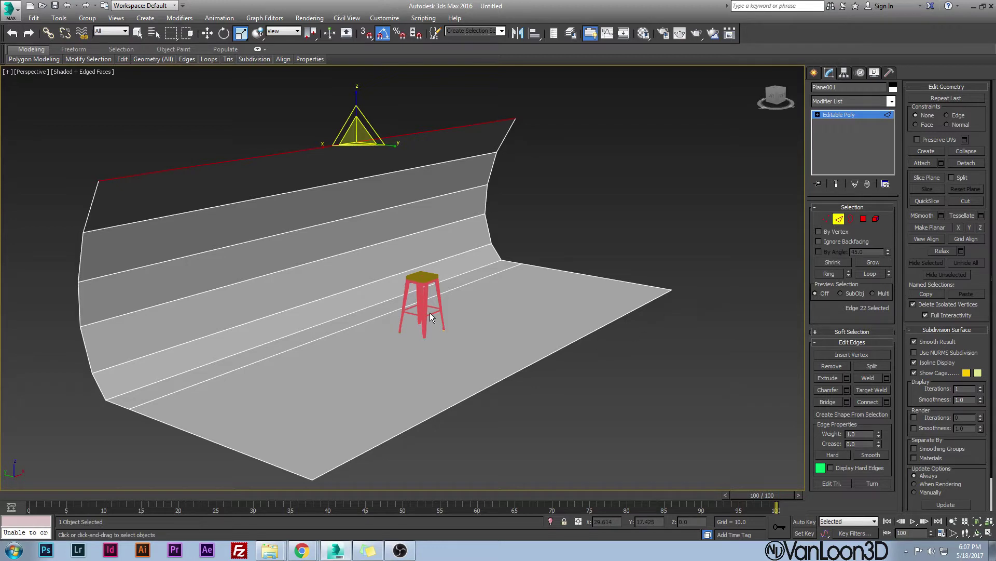
key(1)
key(2)
key(1)
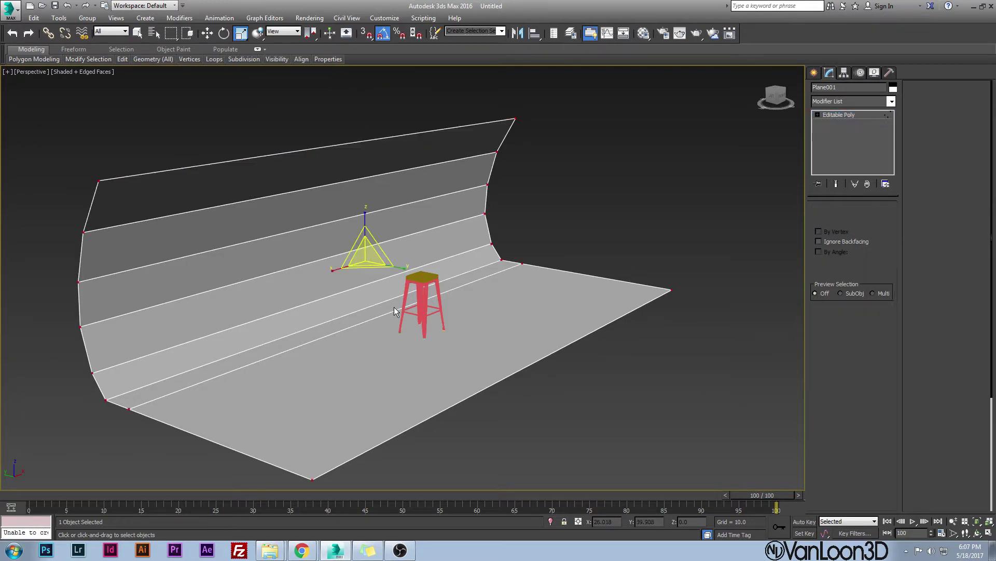
key(2)
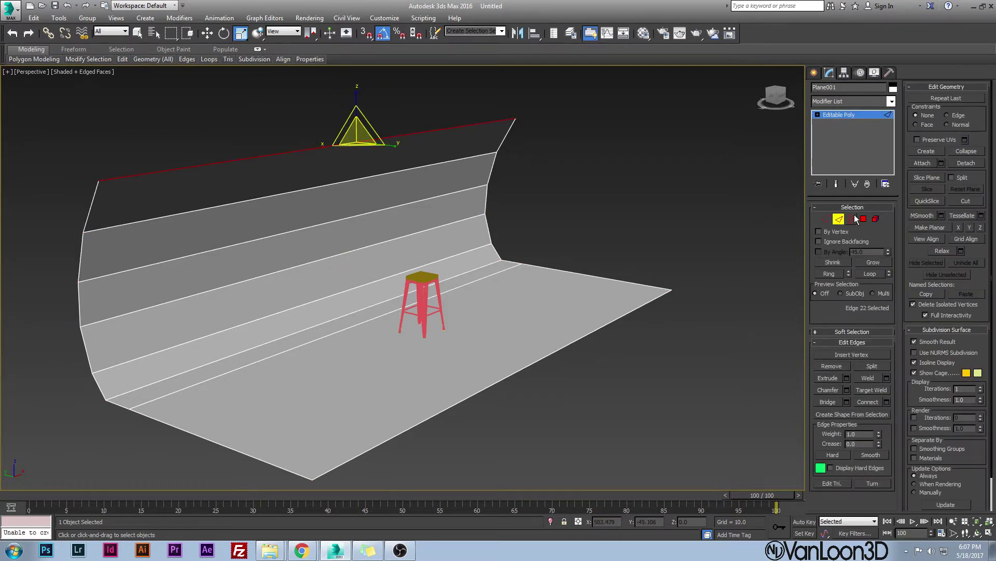
click(520, 368)
key(w)
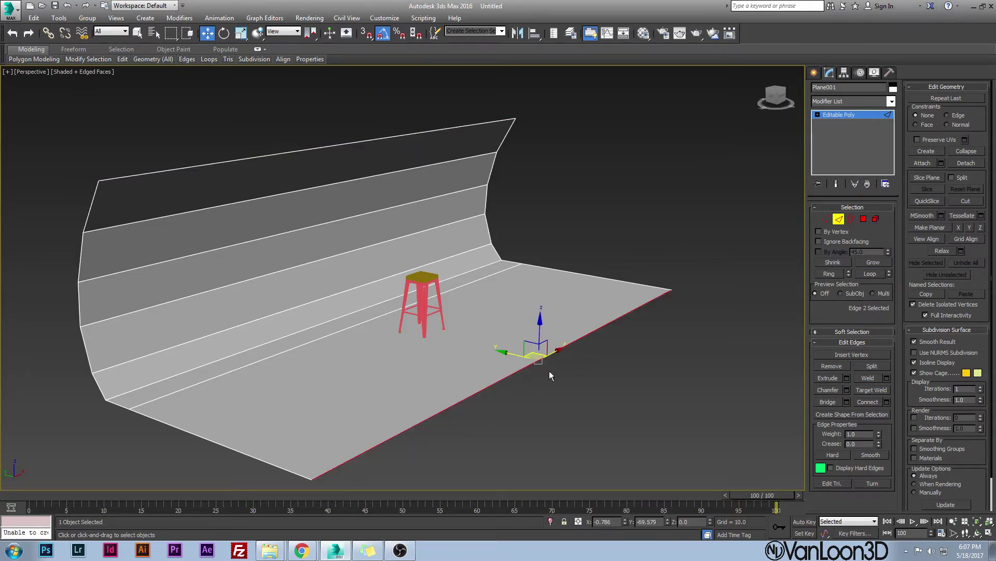
drag(532, 356, 564, 351)
- Add a TurboSmooth modifier to the backdrop and set its iterations to 2
alt+middle_drag(563, 351, 553, 303)
click(864, 102)
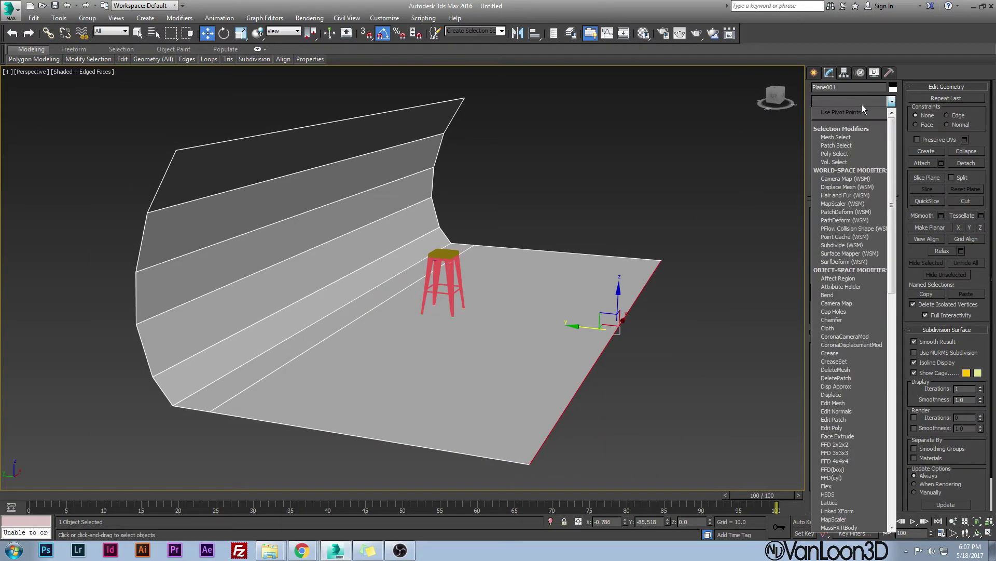
text(tu)
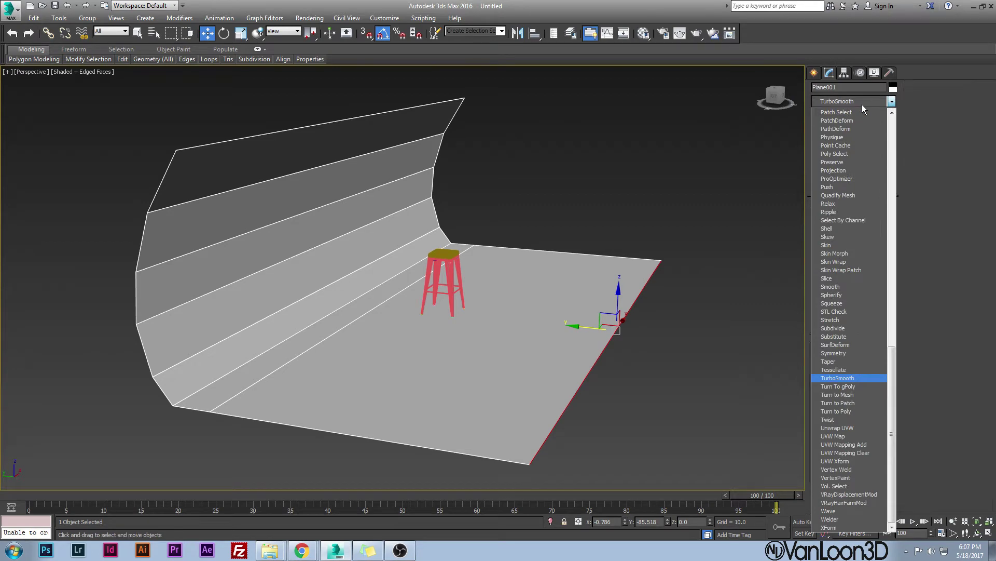
key(Return)
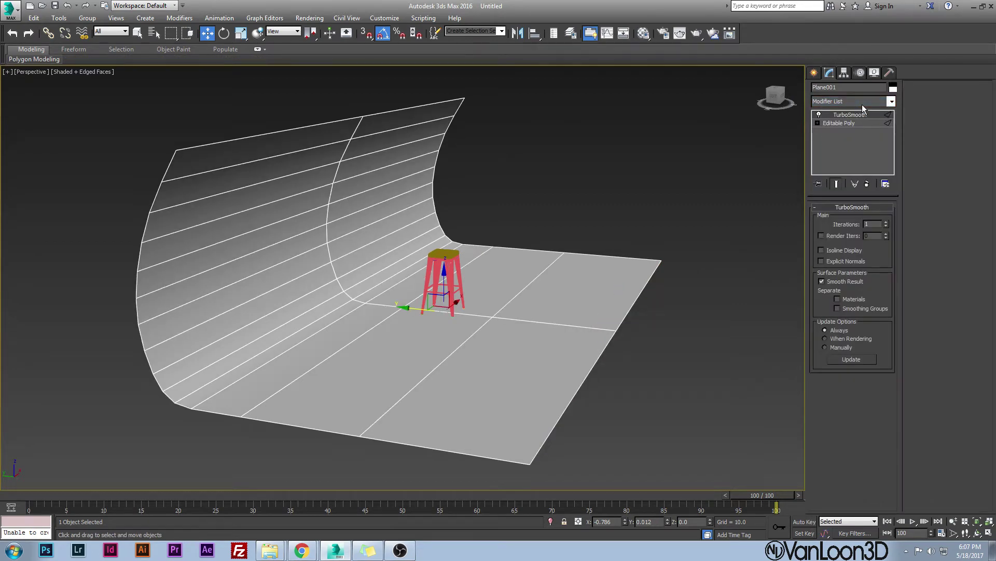
click(886, 222)
alt+middle_drag(555, 270, 539, 255)
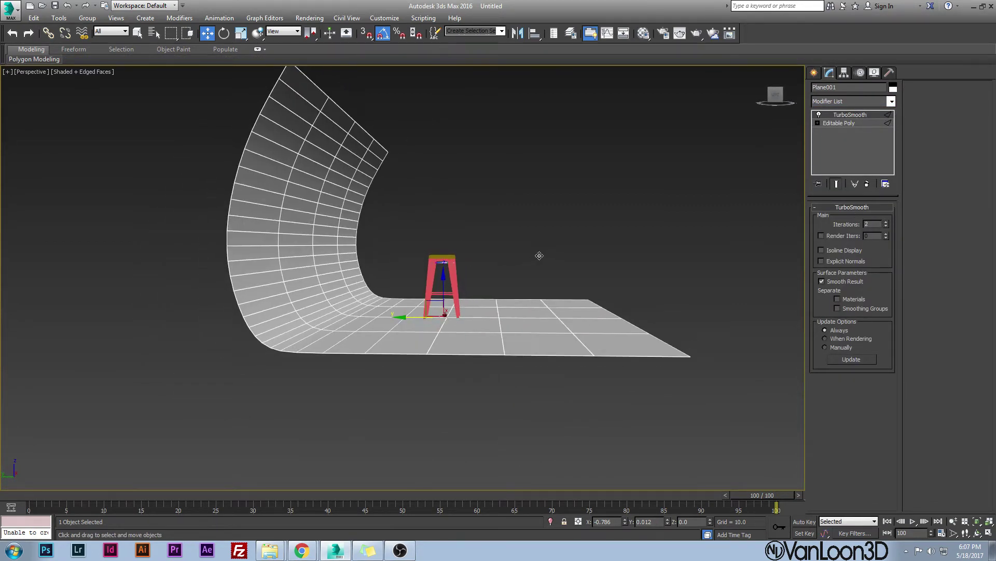
- Move the floor edge behind the stool toward the stool at the Editable Poly level, and return to the TurboSmooth result
alt+middle_drag(441, 283, 407, 300)
click(839, 123)
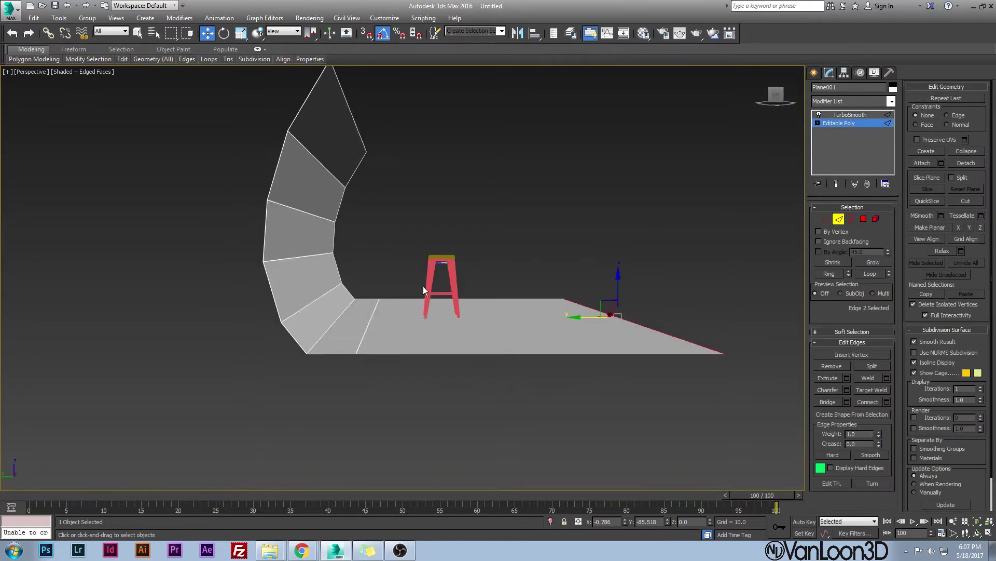
double_click(370, 318)
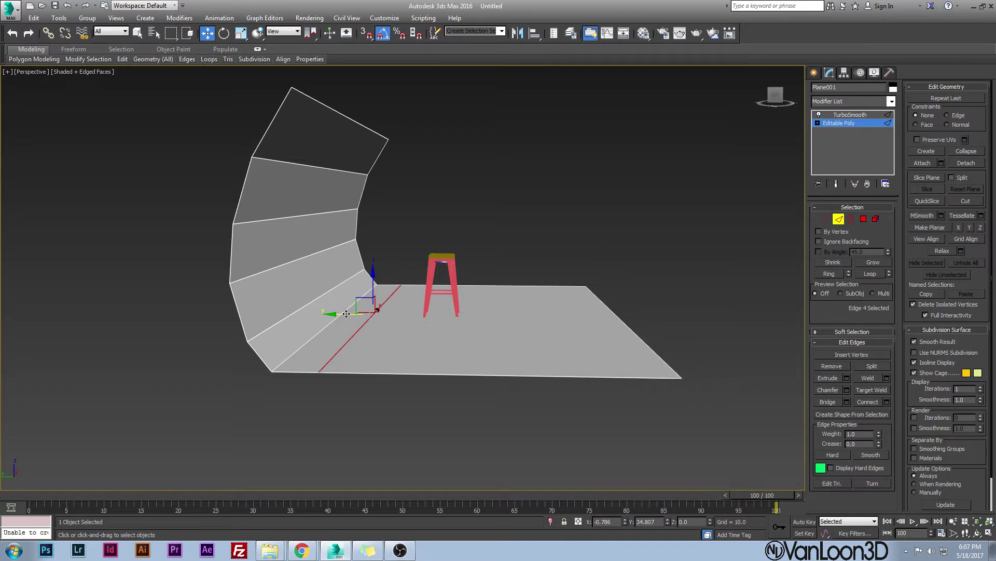
mouse_move(346, 314)
mouse_down()
mouse_move(330, 323)
mouse_move(347, 313)
mouse_up()
click(853, 115)
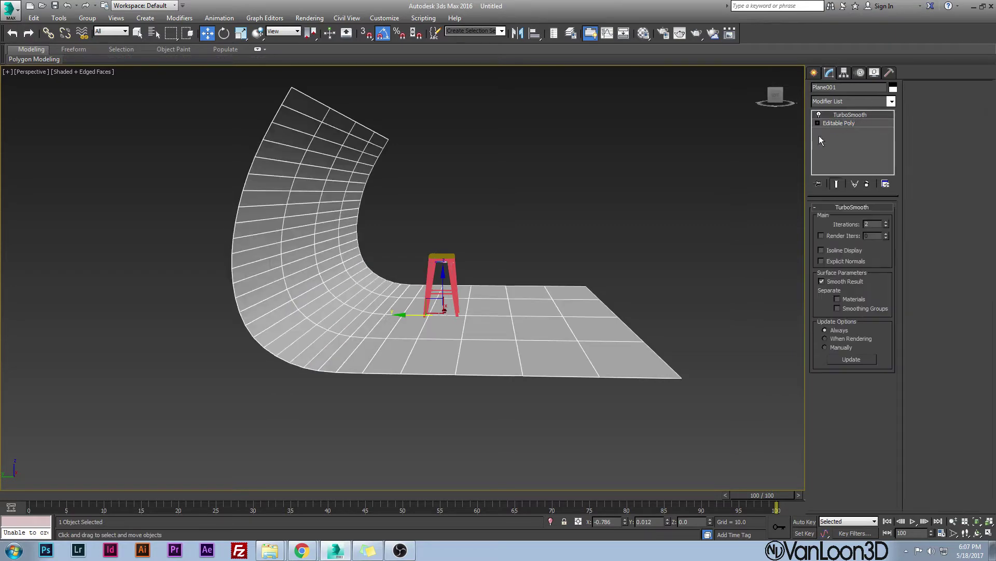
- Frame the stool from the front in the perspective view and create a physical camera from that view
alt+middle_drag(384, 326, 270, 233)
click(464, 253)
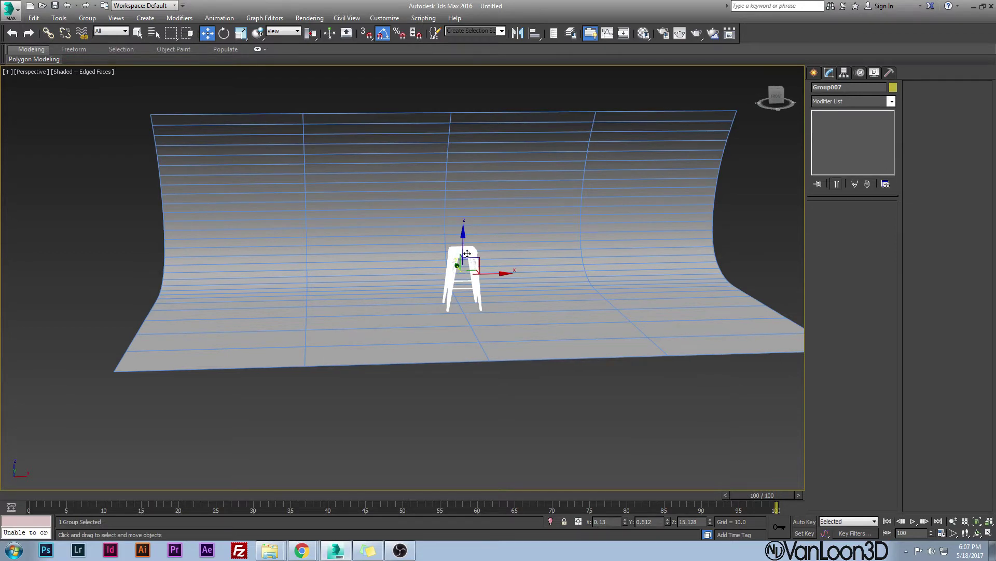
key(z)
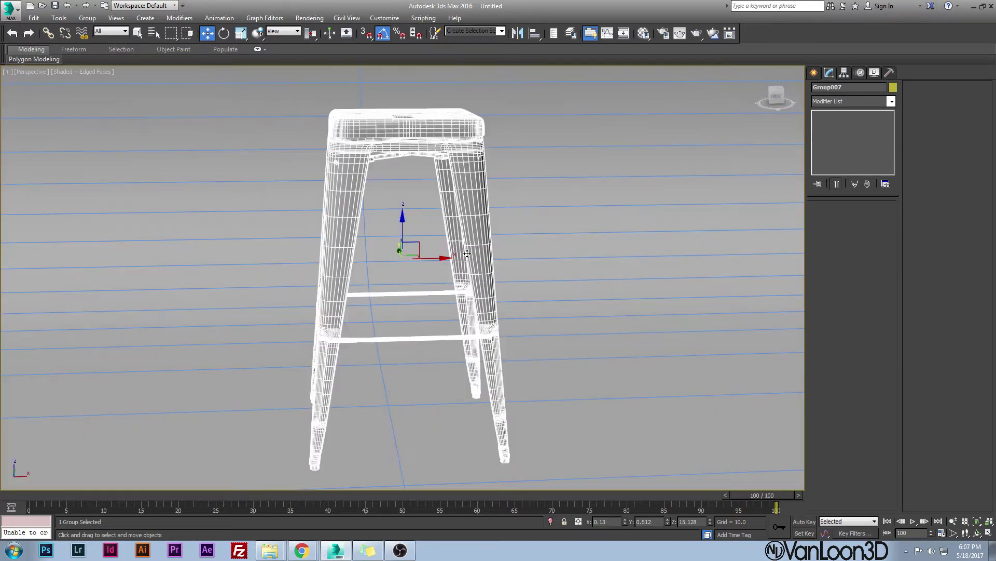
alt+middle_drag(440, 252, 442, 239)
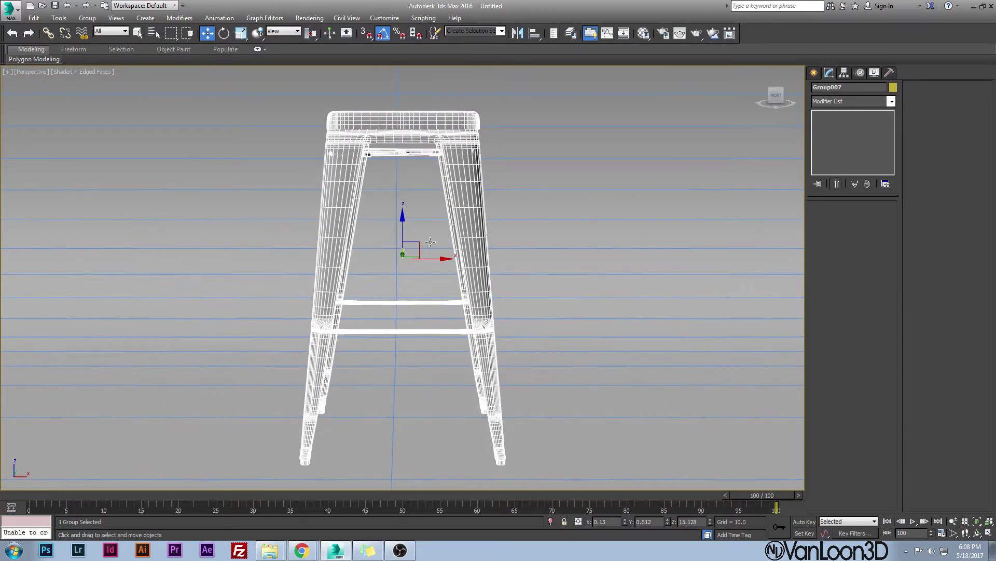
scroll(430, 242, down, 4)
scroll(431, 240, up, 2)
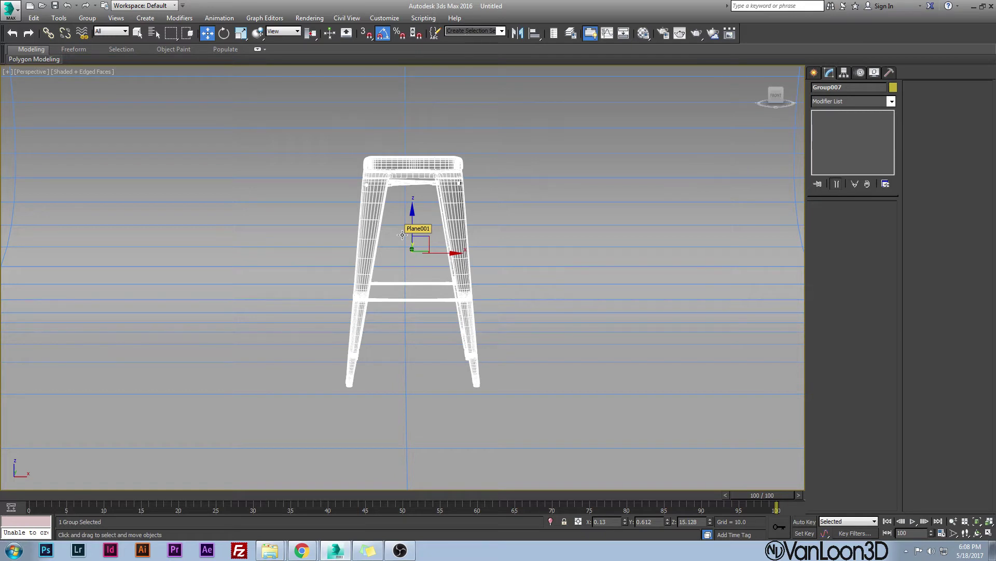
key(ctrl+c)
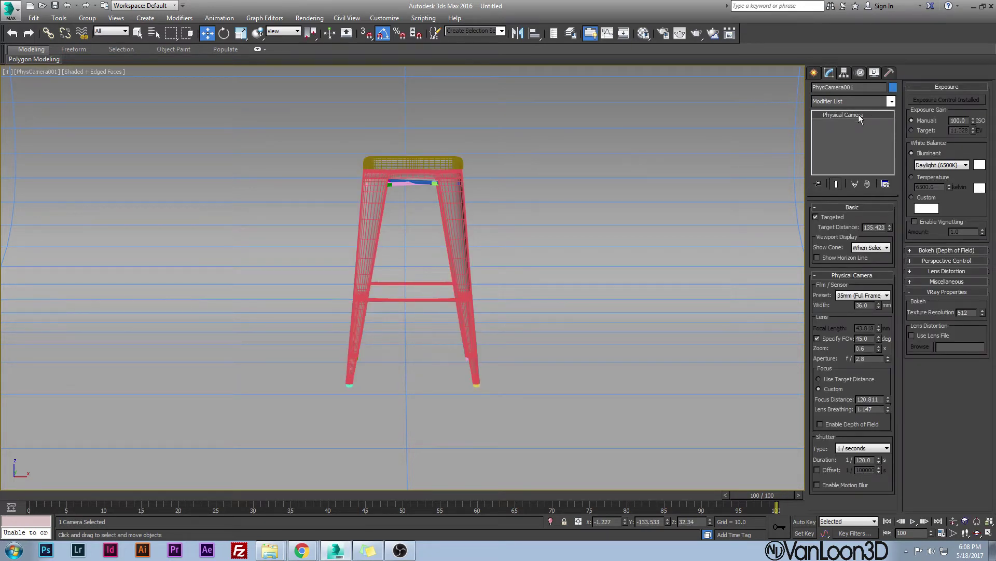
- Rotate the stool about 25 degrees around its vertical axis so it stands at an angle to the camera
click(451, 218)
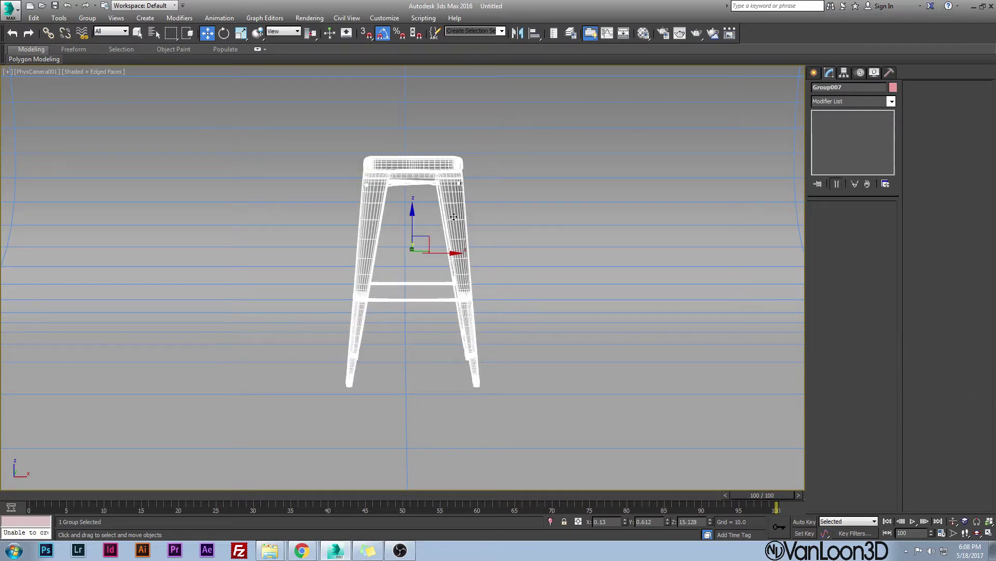
key(p)
scroll(453, 216, up, 4)
middle_drag(389, 243, 384, 258)
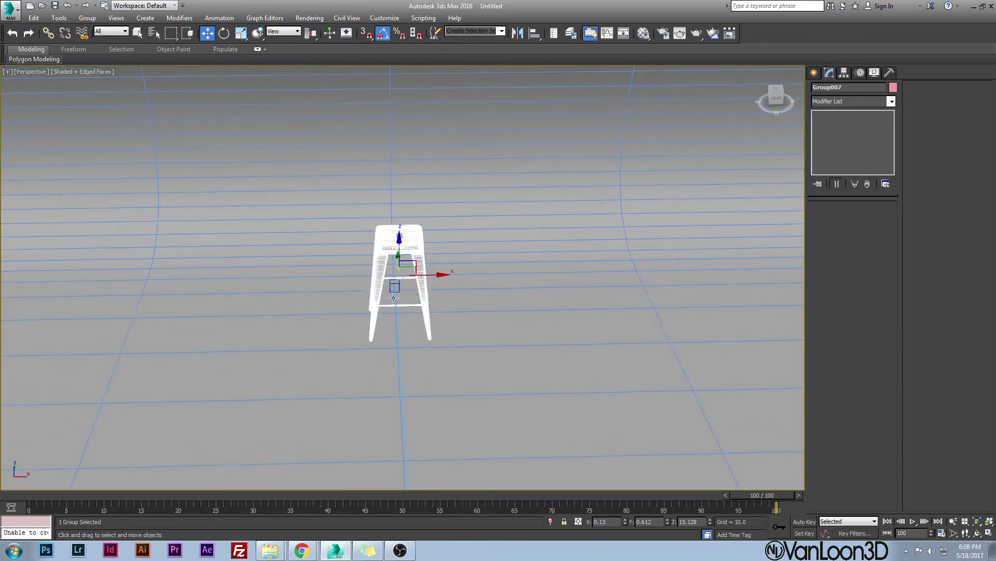
scroll(400, 322, down, 8)
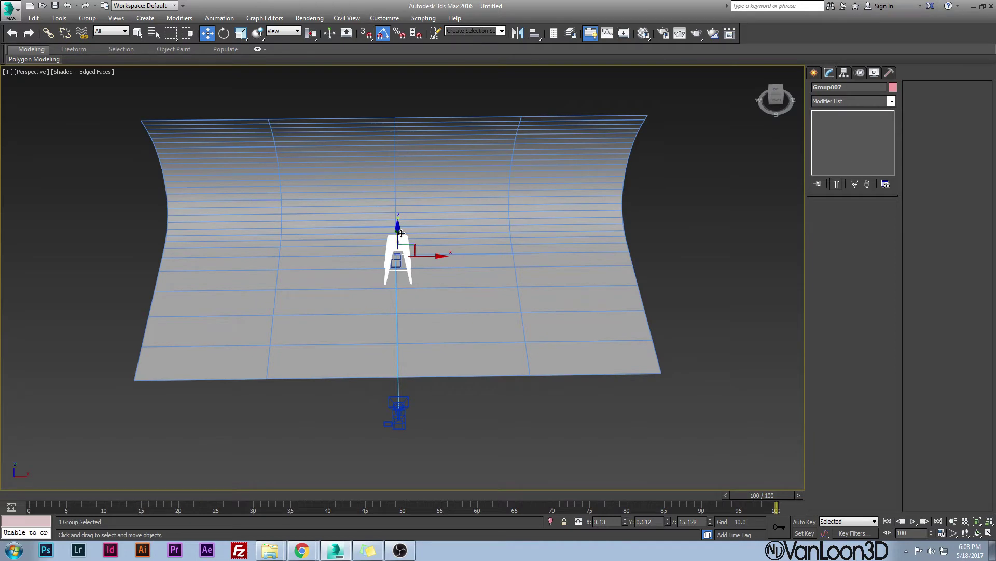
alt+middle_drag(401, 239, 363, 244)
scroll(402, 258, up, 8)
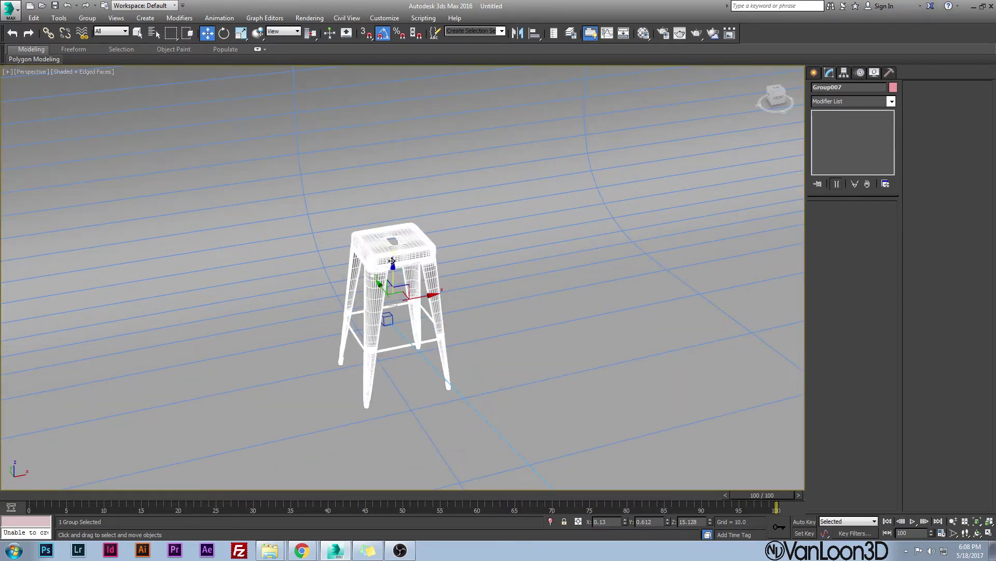
key(e)
key(c)
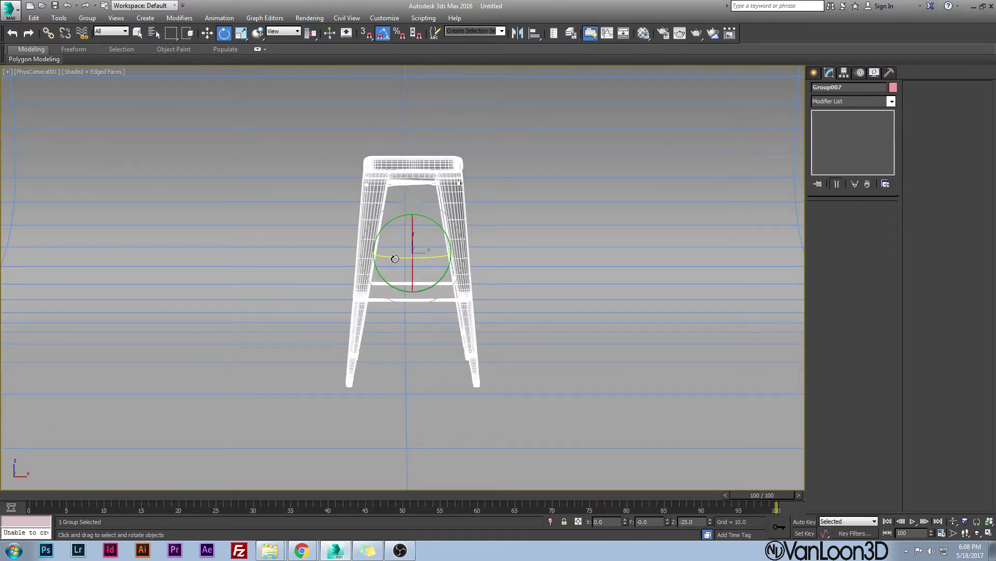
drag(395, 258, 408, 258)
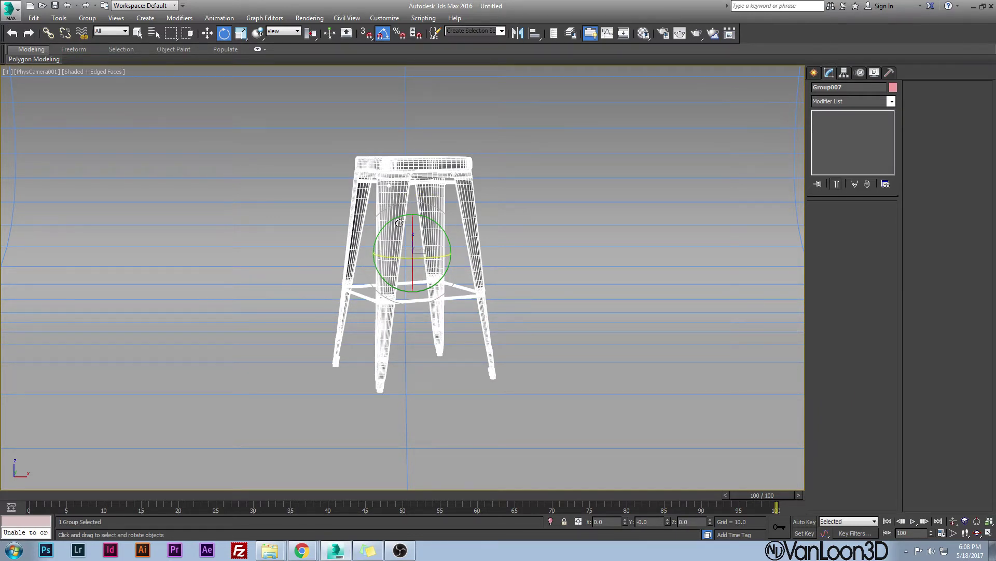
- Turn off Specify FOV for the physical camera and set its focal length to 55 mm
key(p)
scroll(398, 222, down, 3)
alt+middle_drag(399, 222, 724, 281)
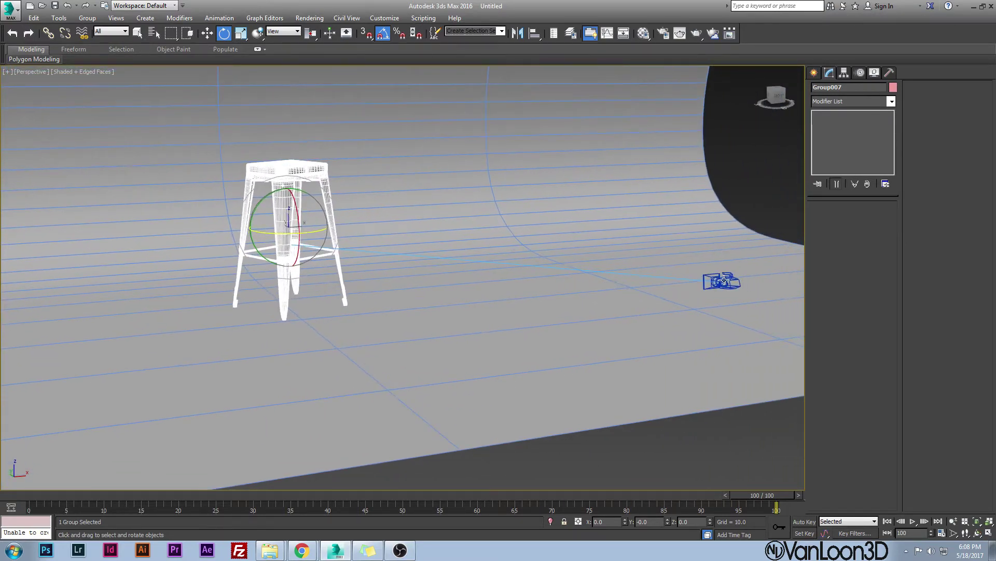
click(719, 281)
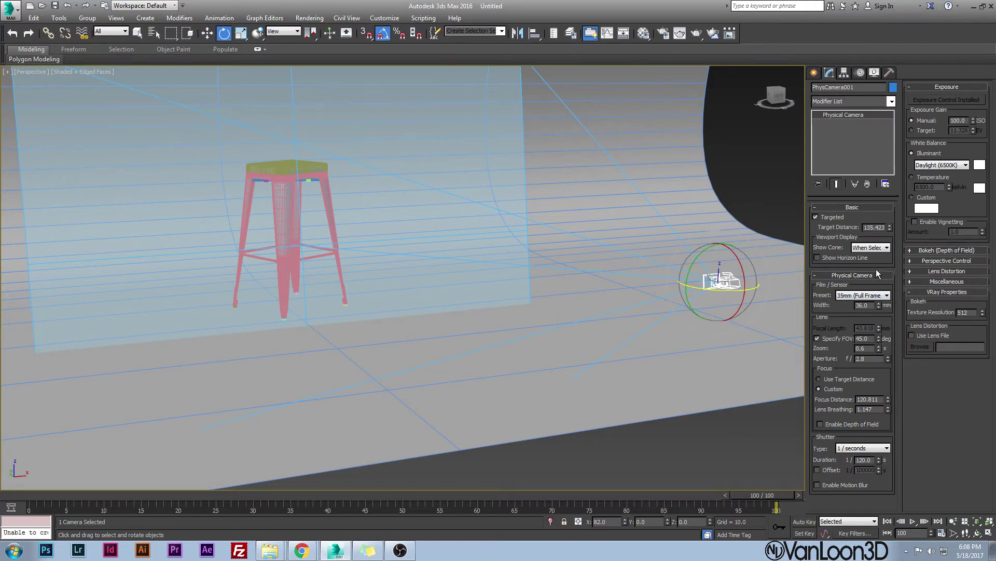
click(818, 339)
double_click(865, 328)
text(55)
key(Return)
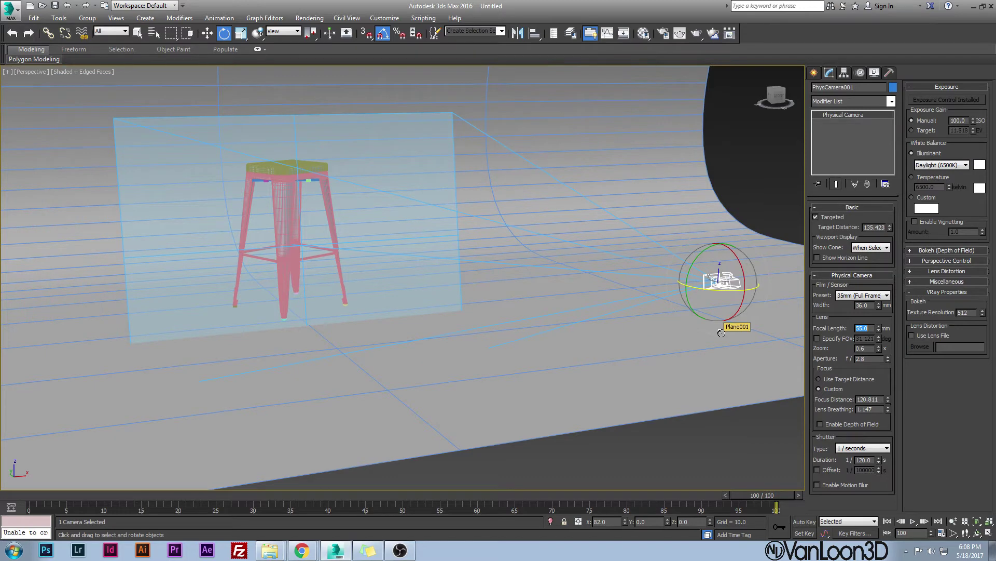
- Examine the physical camera's shutter type, shutter duration and manual ISO settings
alt+middle_drag(393, 296, 517, 305)
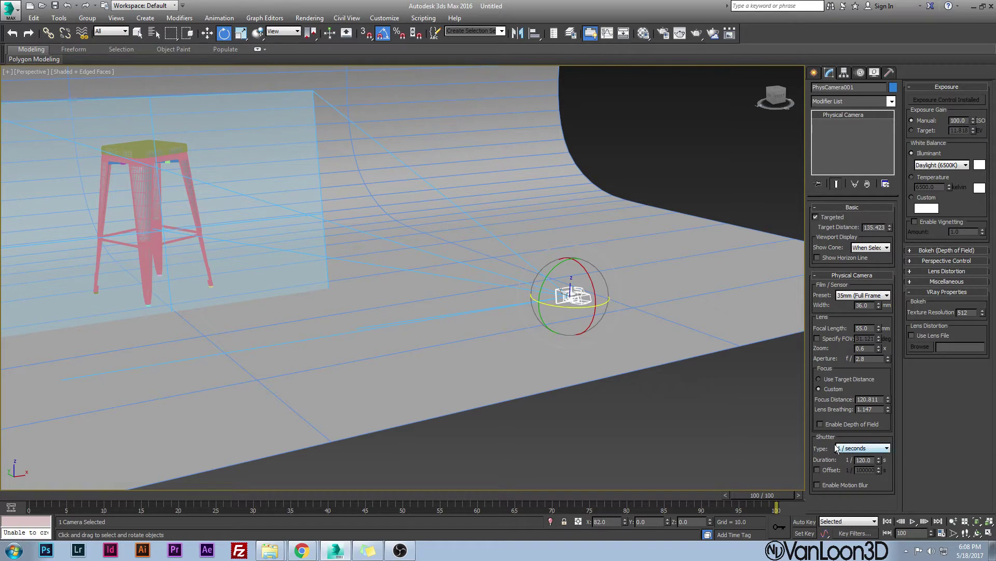
click(856, 448)
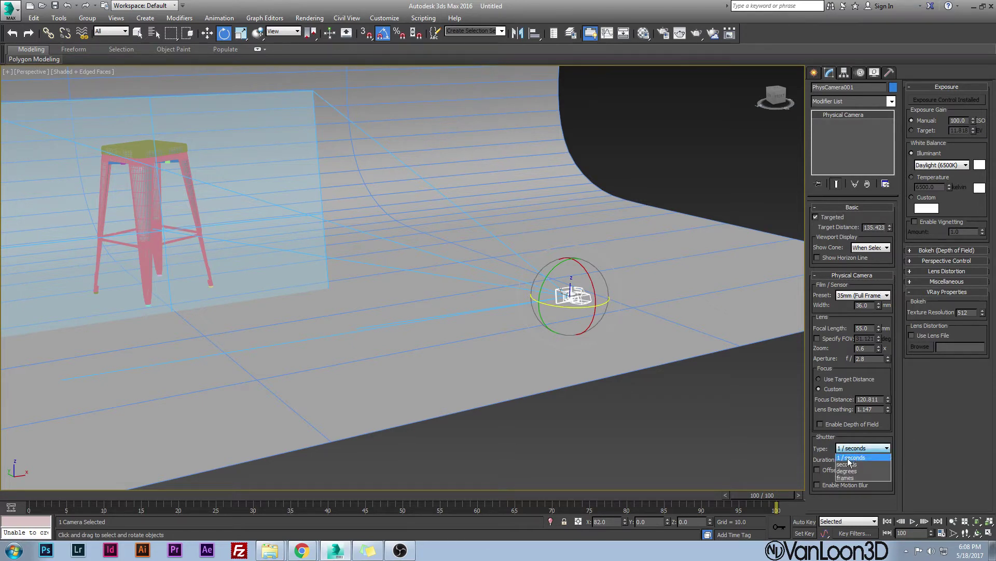
click(867, 459)
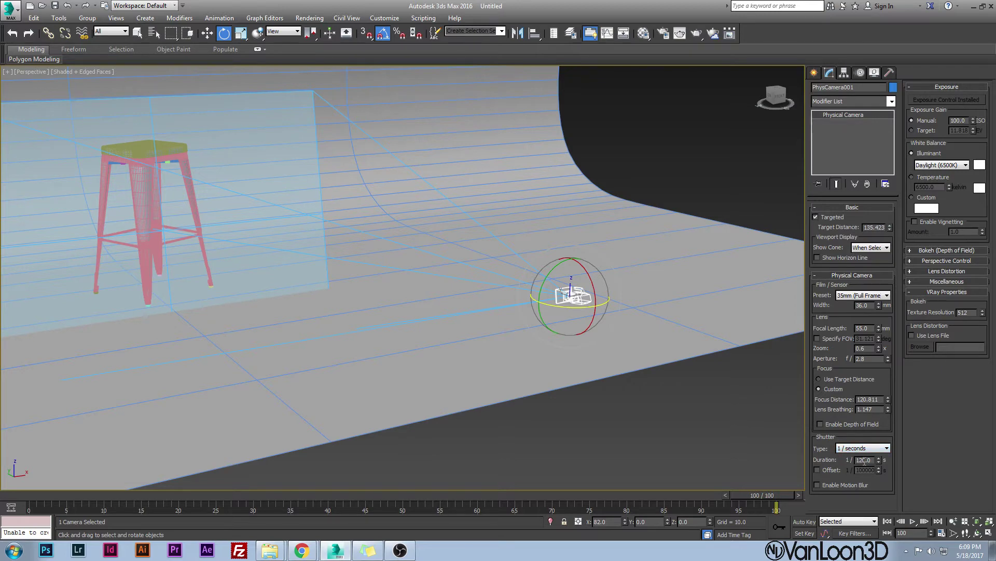
alt+middle_drag(250, 283, 420, 229)
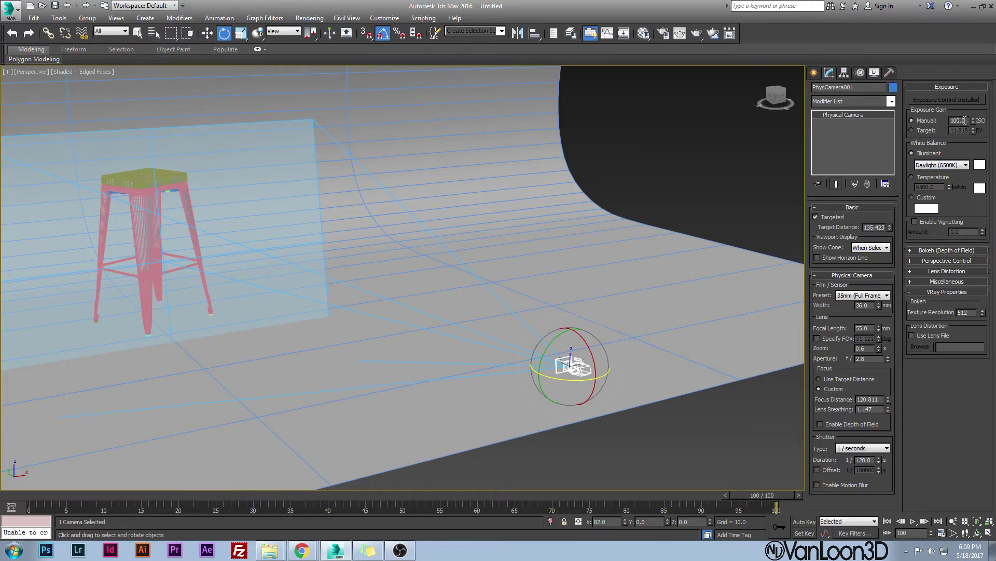
drag(964, 120, 940, 121)
- Look through the physical camera and check the output size in the common render settings
key(c)
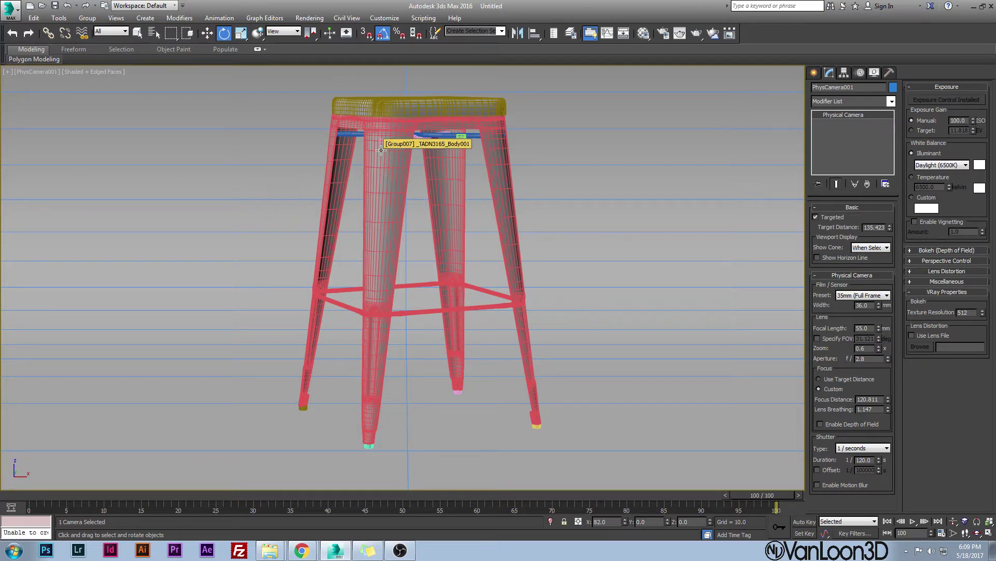
click(502, 155)
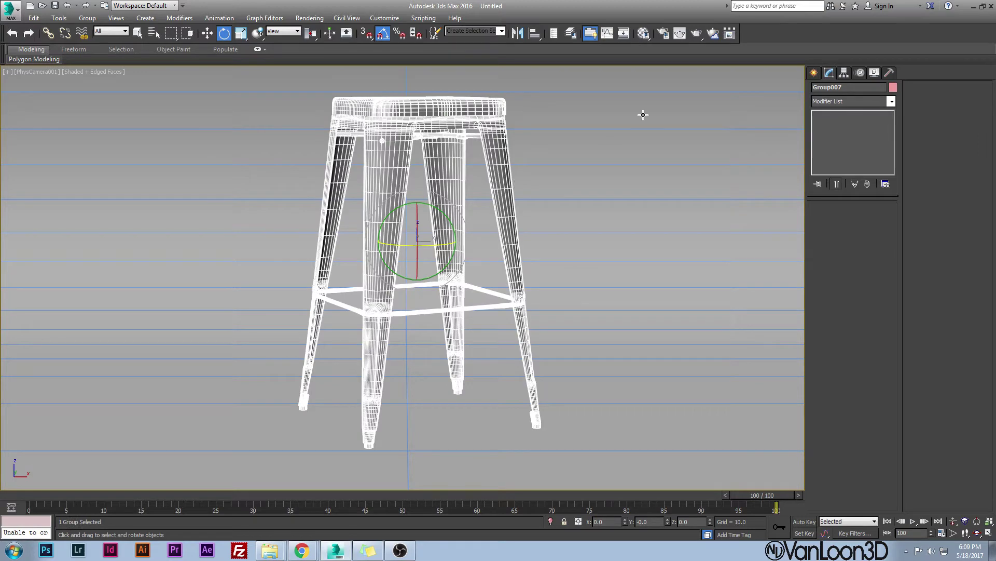
click(665, 32)
drag(388, 59, 756, 32)
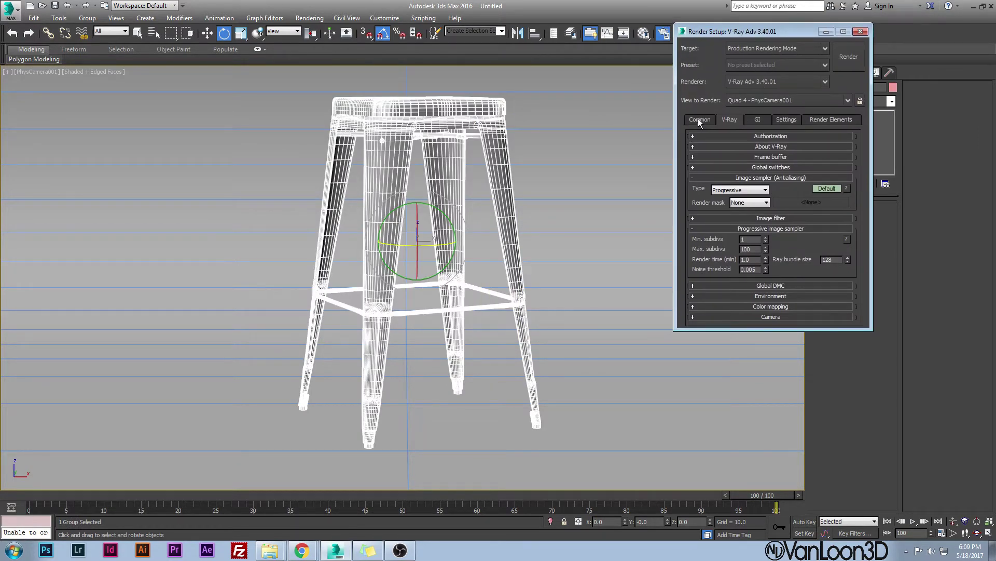
click(699, 118)
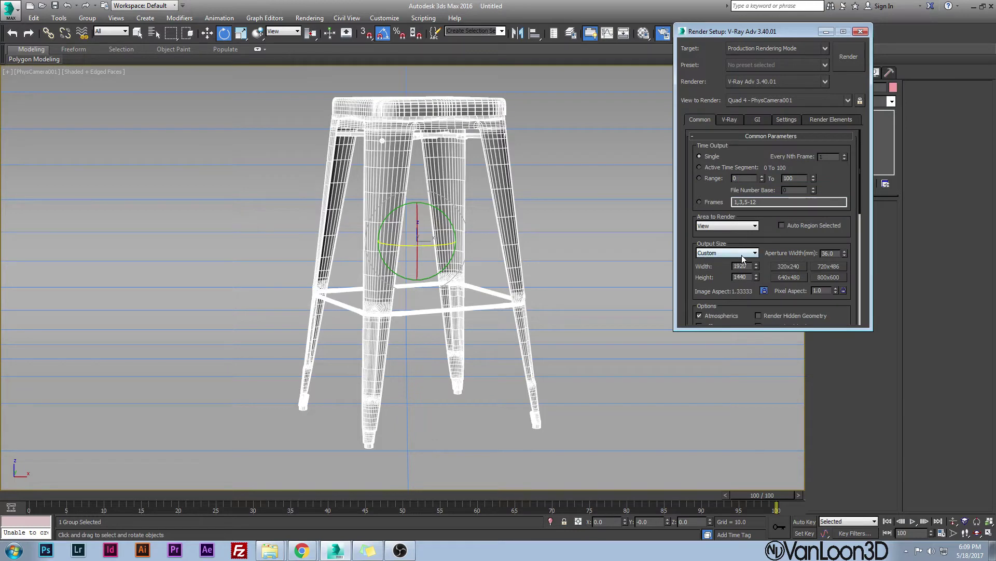
- Show safe frames in the camera view and close the render settings
click(501, 194)
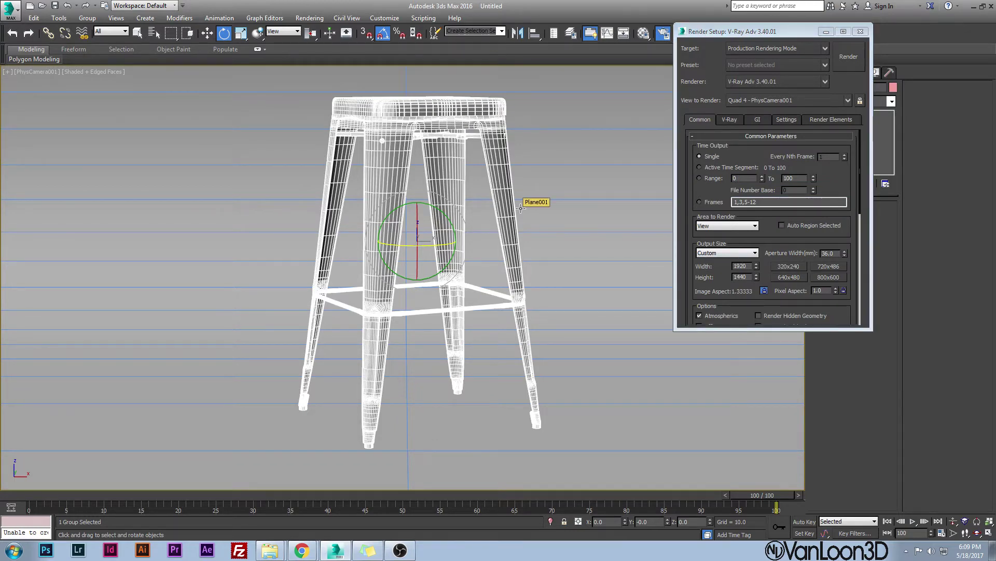
click(538, 198)
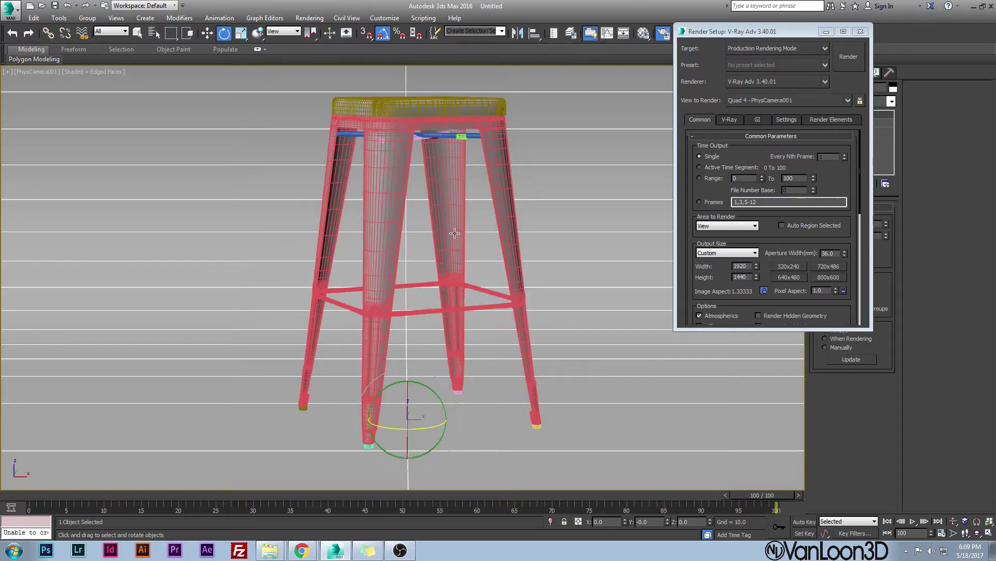
key(shift+f)
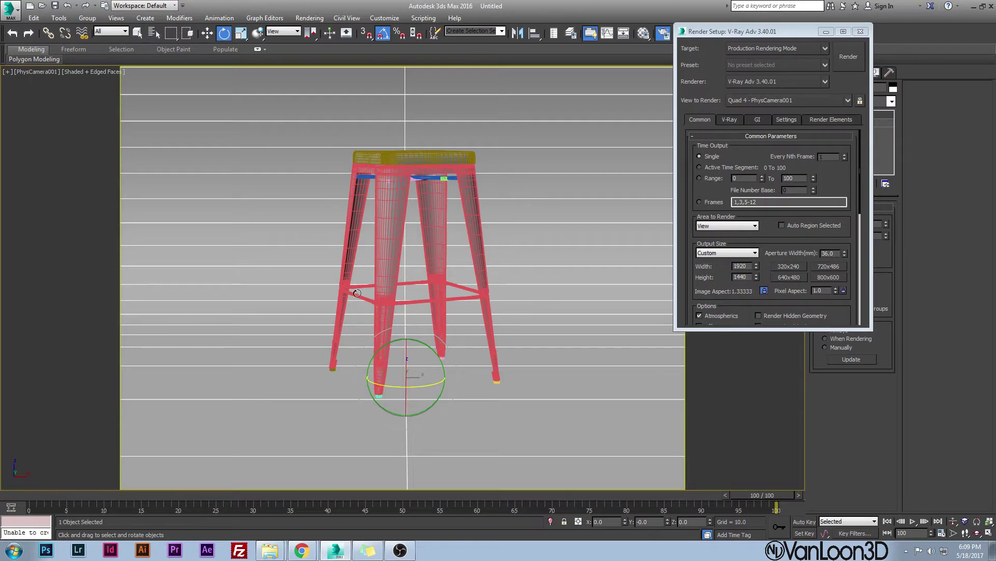
key(shift+f)
key(shift+f)
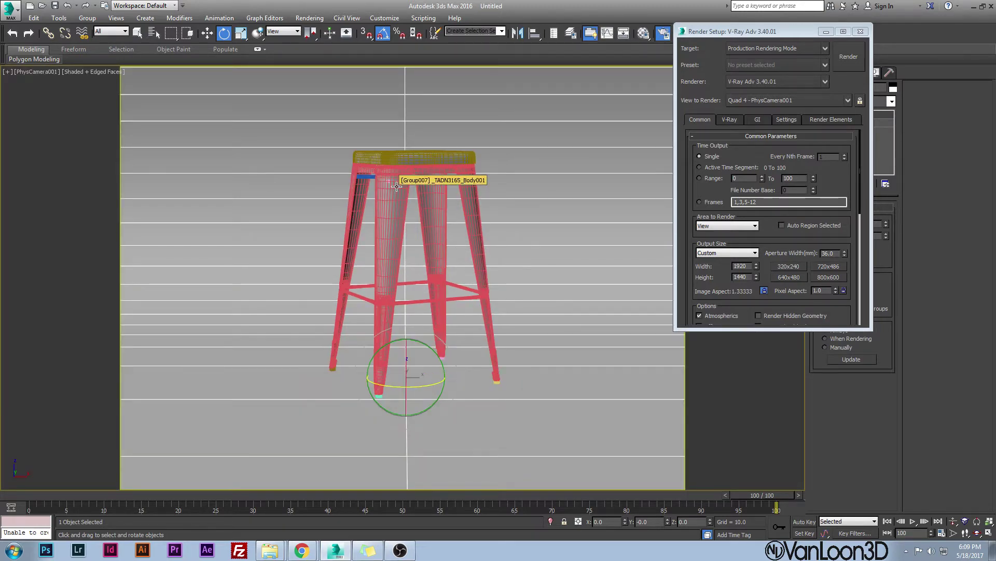
click(861, 32)
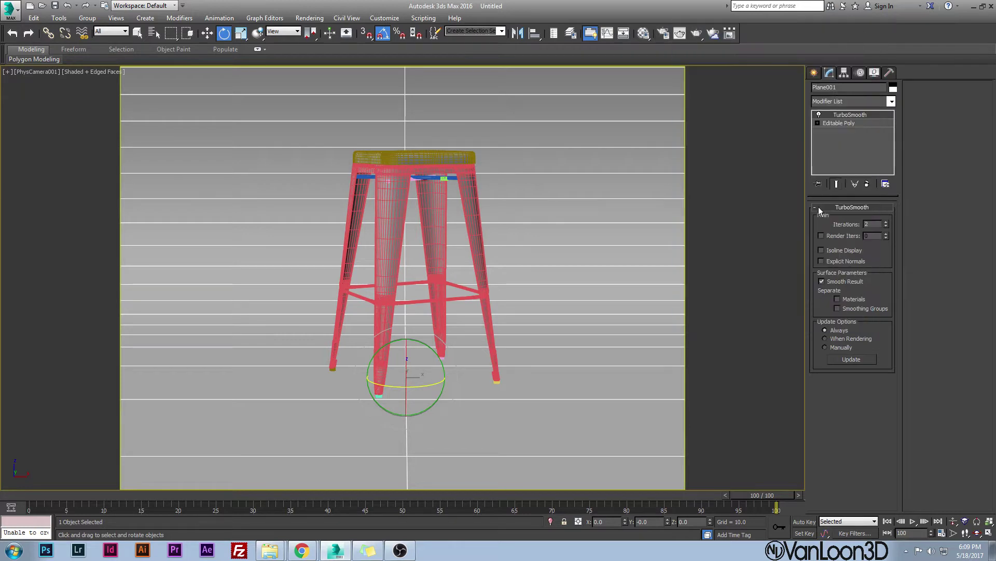
- Select the physical camera from its view, set its zoom to 0.75 and shift the framing slightly sideways
click(43, 73)
click(88, 271)
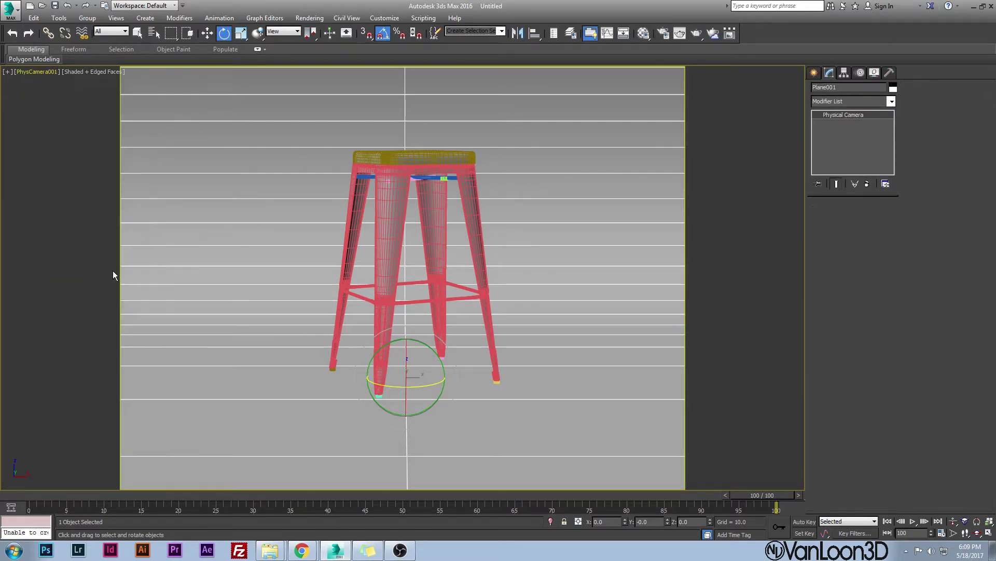
drag(879, 345, 881, 339)
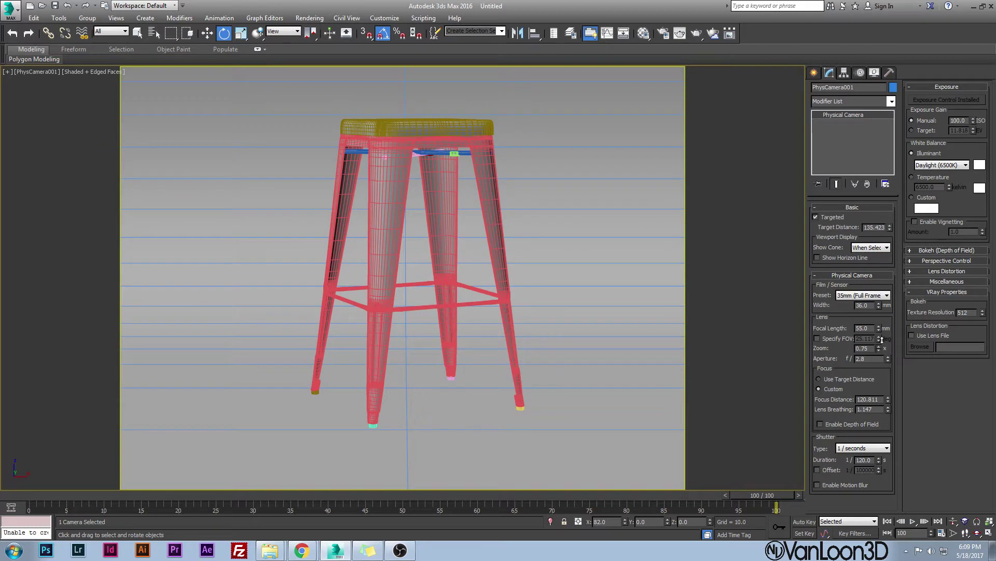
middle_drag(384, 260, 374, 258)
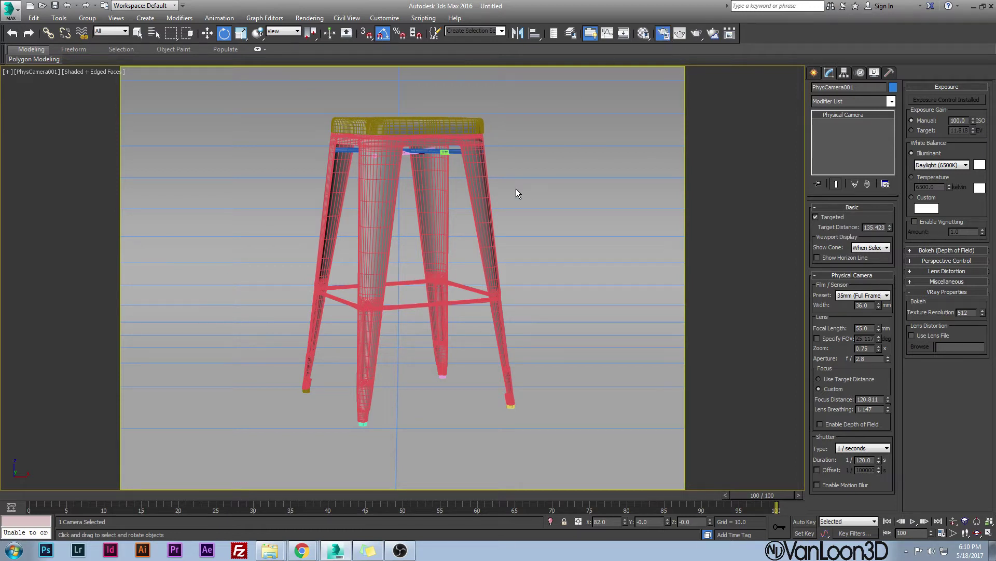
- Review the output width, height and image aspect in the render settings
key(F10)
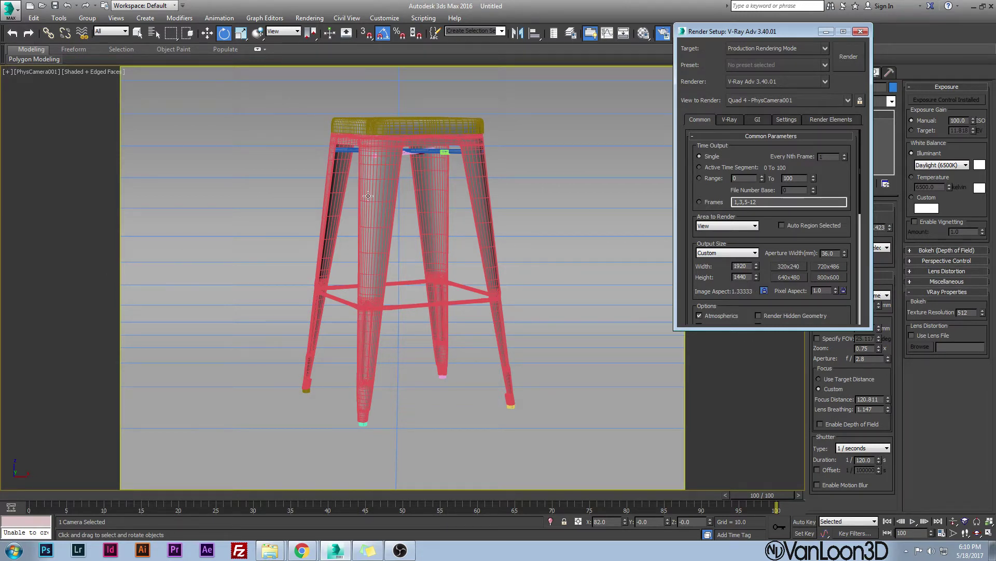
click(860, 31)
- Create a V-Ray plane light around the stool in the top view, about 14.9 half-length by 13.4 half-width
click(402, 150)
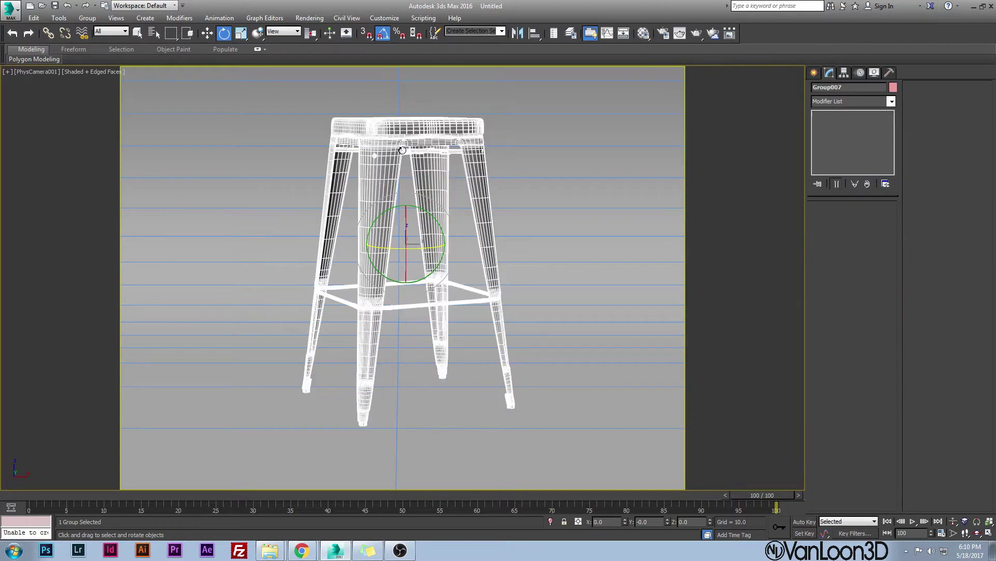
key(p)
scroll(363, 235, down, 5)
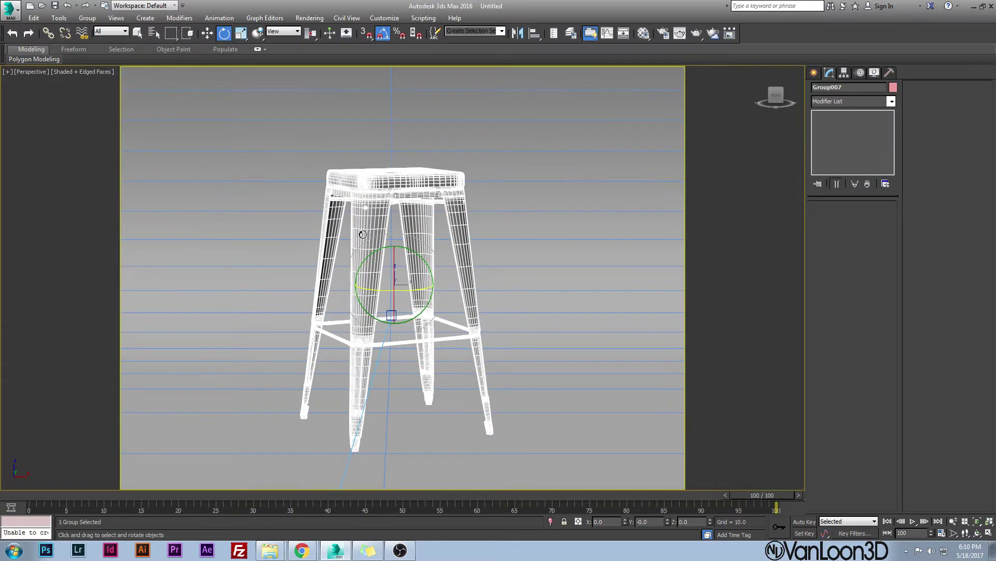
mouse_move(363, 235)
alt+middle_down()
mouse_move(374, 232)
mouse_move(353, 229)
alt+middle_up()
click(814, 73)
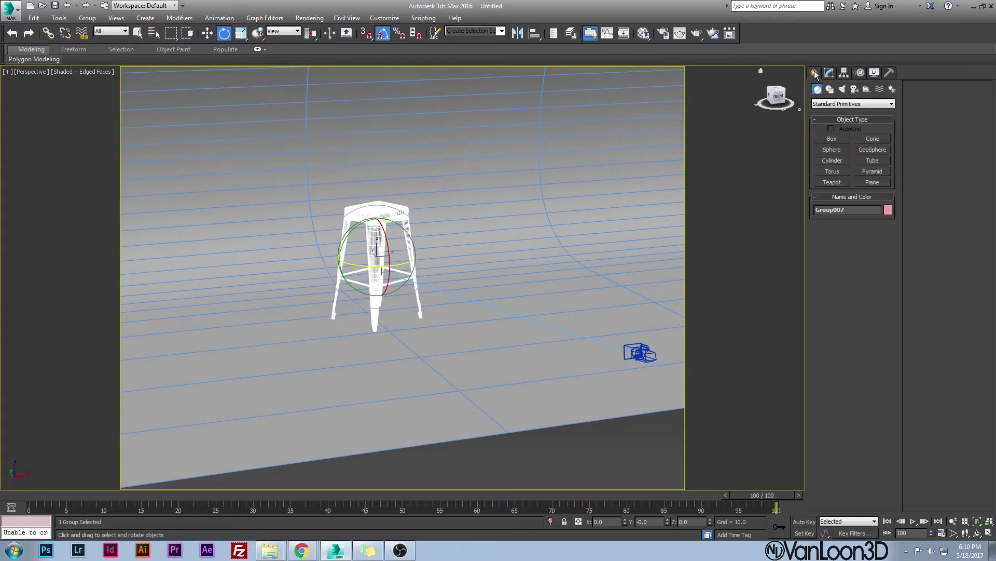
click(842, 89)
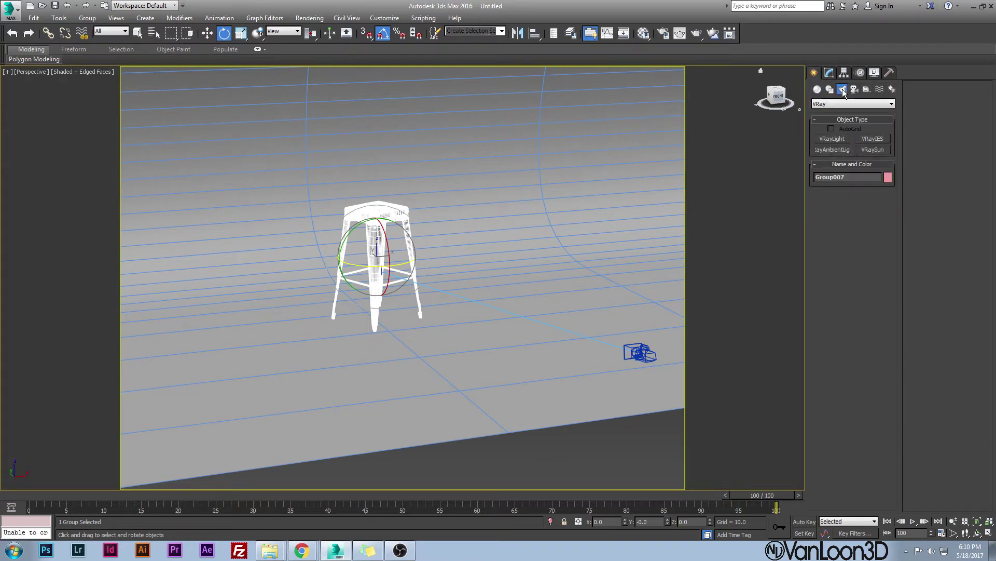
click(832, 105)
click(832, 136)
click(833, 140)
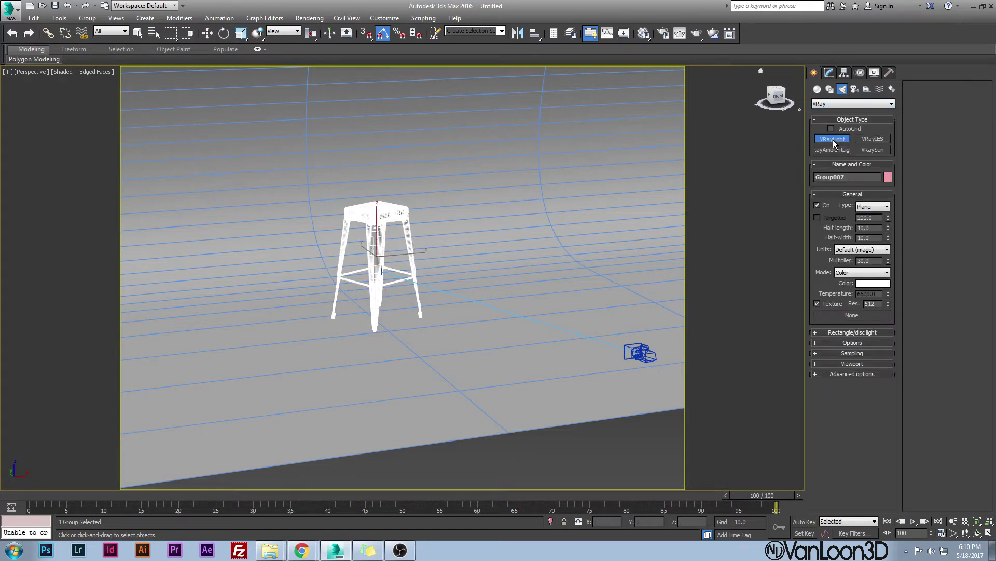
key(t)
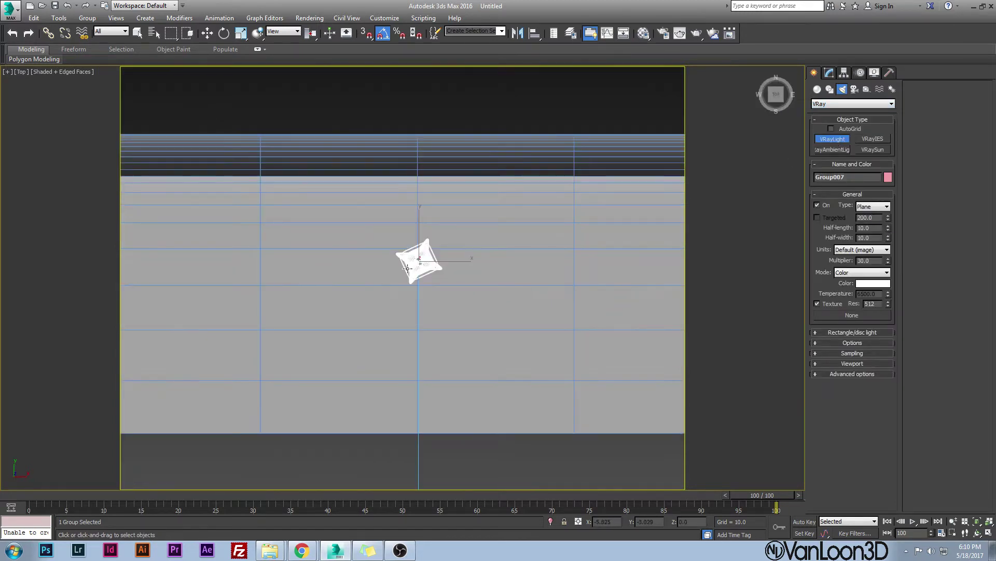
scroll(378, 281, up, 2)
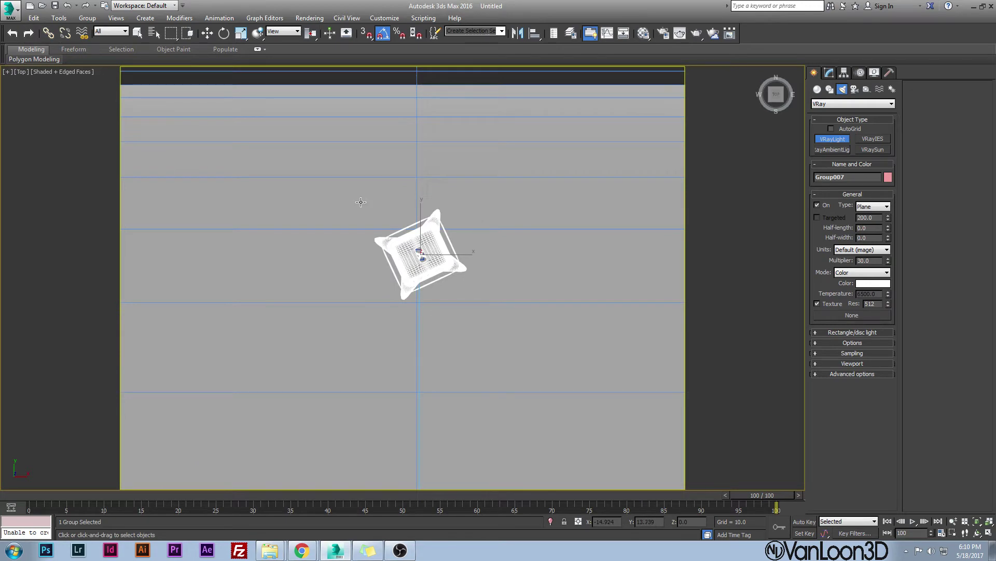
drag(362, 202, 480, 310)
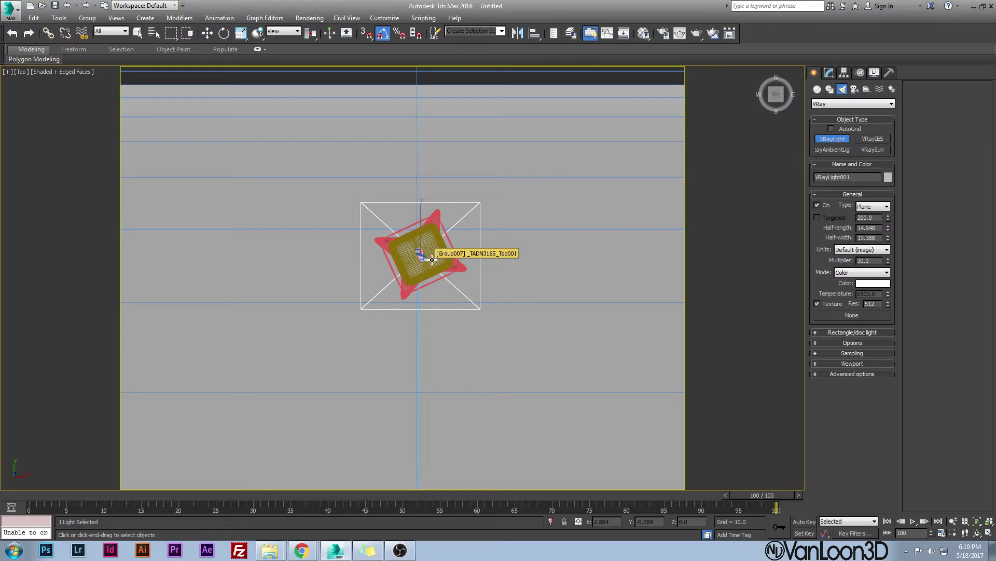
- Raise the plane light straight up above the stool to a Z height of 61.25
key(p)
alt+middle_drag(432, 259, 405, 318)
key(w)
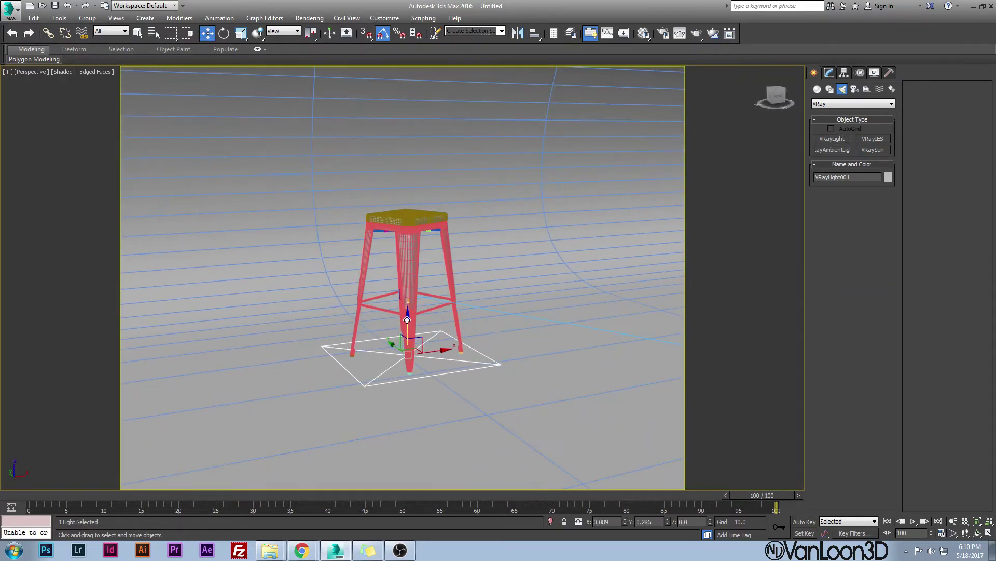
drag(407, 319, 427, 32)
mouse_move(415, 129)
alt+middle_down()
mouse_move(402, 156)
mouse_move(405, 119)
alt+middle_up()
drag(405, 112, 405, 107)
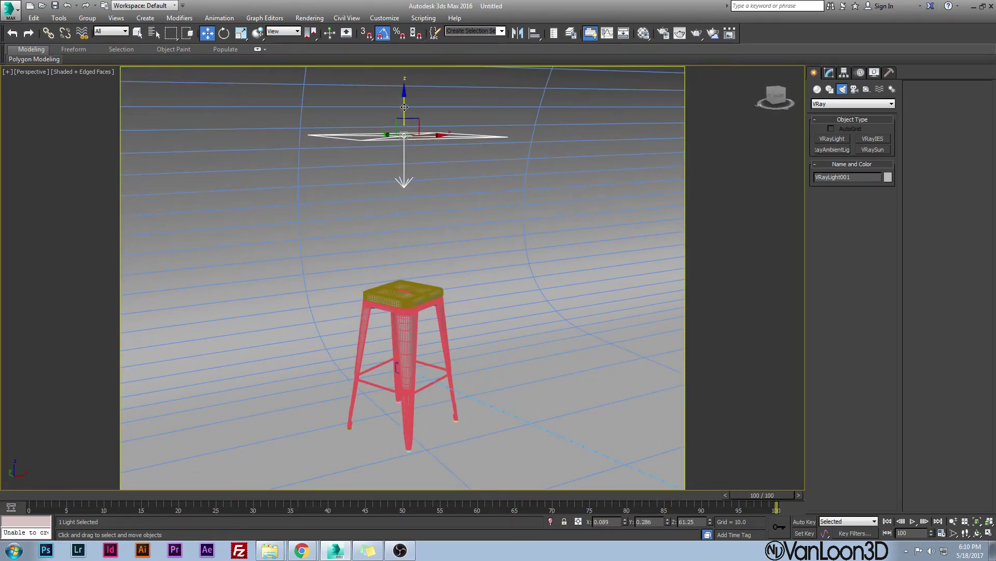
- Move the plane light in front of the stool in the top view, to about Y -23
alt+middle_drag(389, 117, 367, 210)
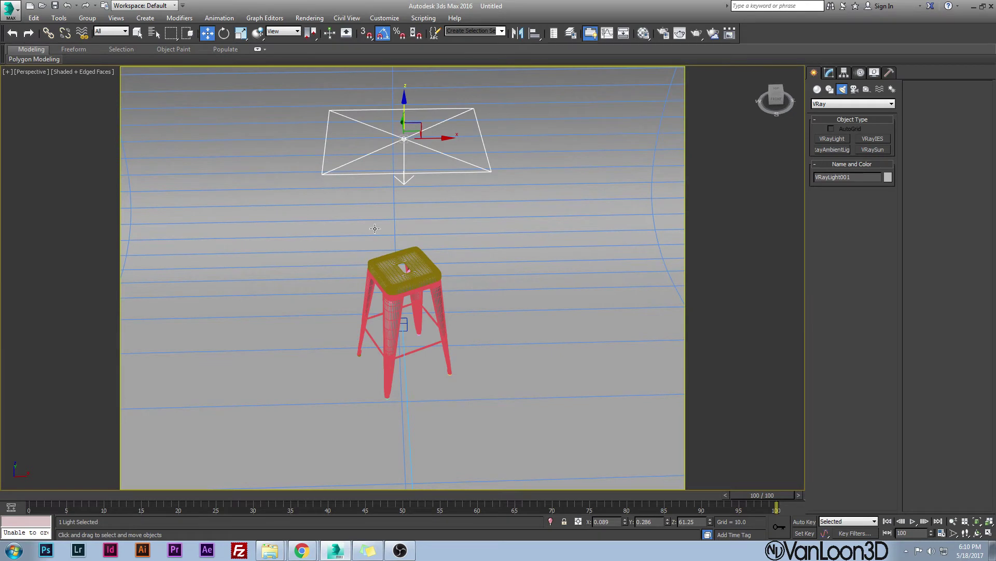
key(t)
drag(421, 232, 416, 323)
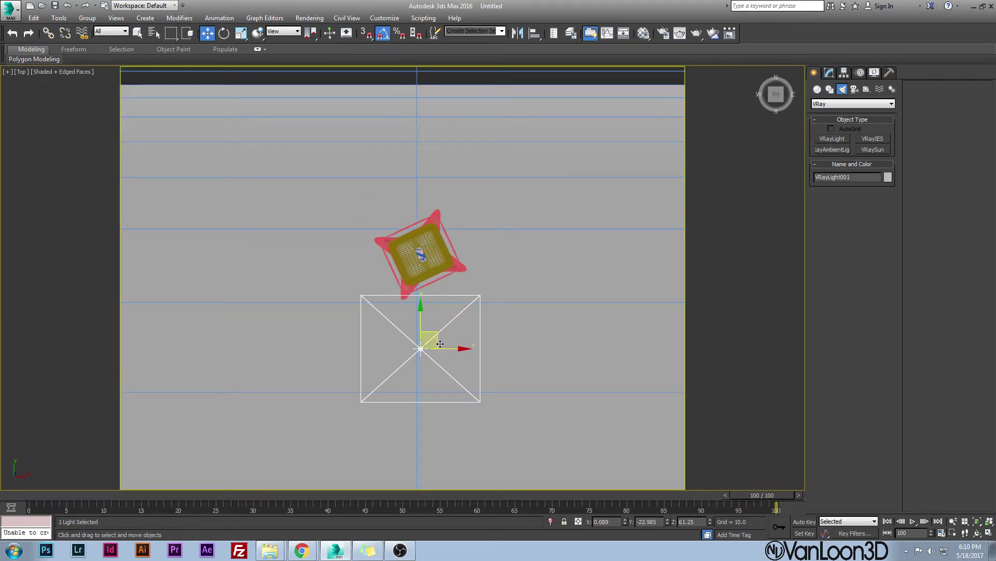
- Tilt the plane light 45 degrees around its X axis so it points down toward the stool
key(e)
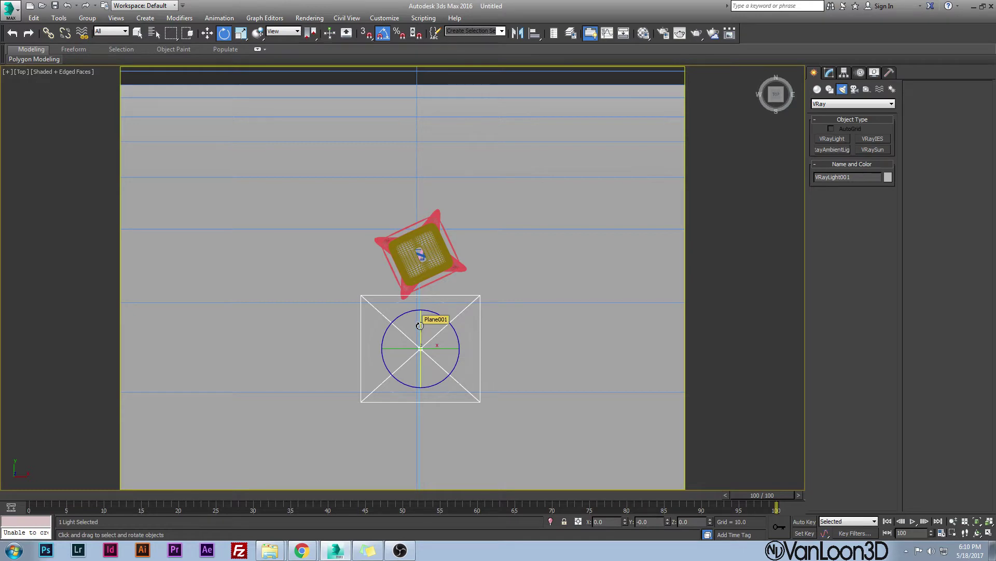
key(p)
alt+middle_drag(433, 317, 453, 350)
drag(470, 265, 497, 275)
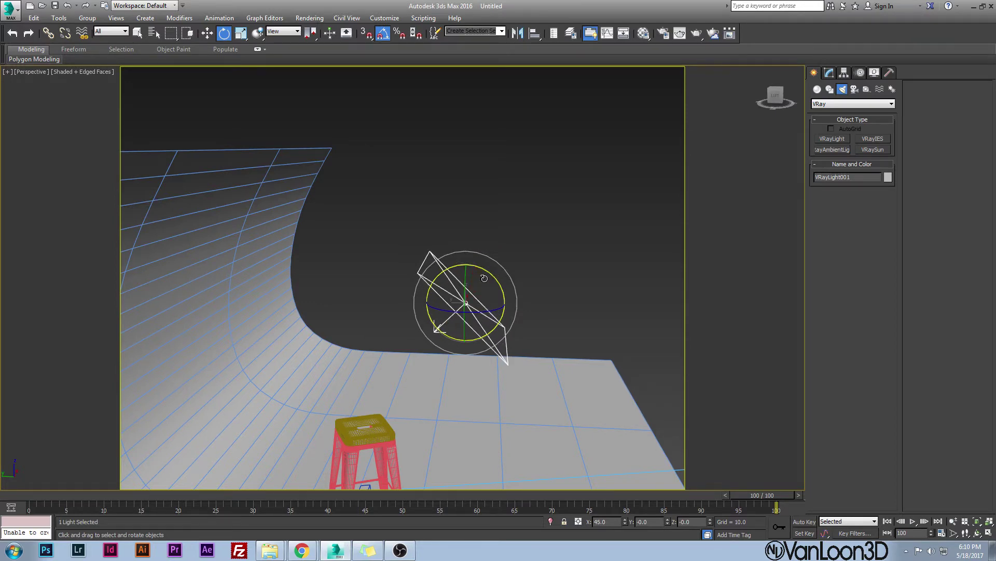
- Rotate the plane light -45 degrees around the vertical axis
alt+middle_drag(485, 278, 391, 303)
alt+middle_drag(475, 322, 424, 296)
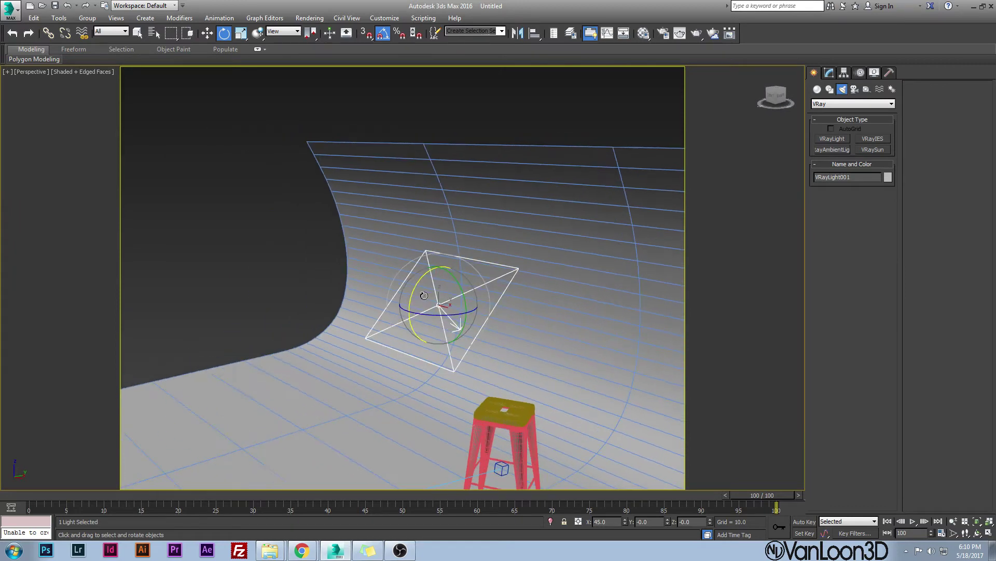
drag(432, 315, 409, 314)
alt+middle_drag(409, 315, 463, 360)
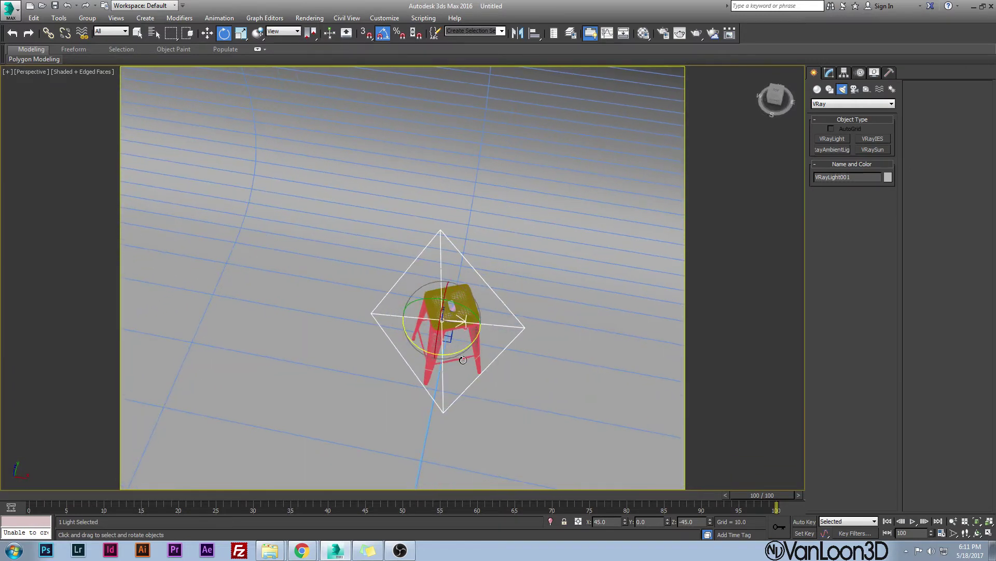
- Move the plane light to the front-left of the stool in the top view, about X -22.3, Y -20.4
key(t)
key(w)
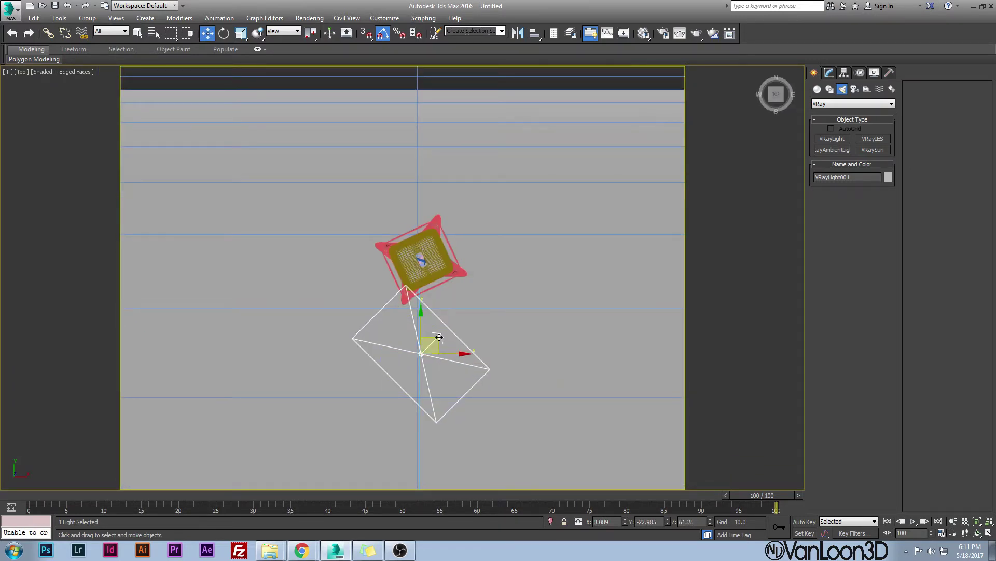
drag(449, 339, 350, 326)
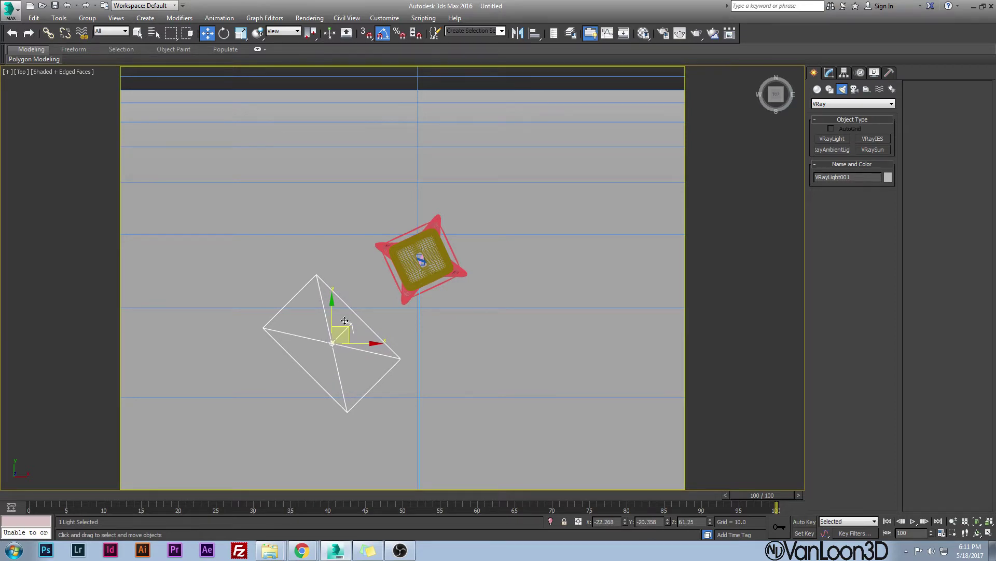
- Create one independent copy of the plane light along the X axis, at about X 10.5
key(p)
alt+middle_drag(345, 322, 325, 295)
scroll(324, 298, down, 5)
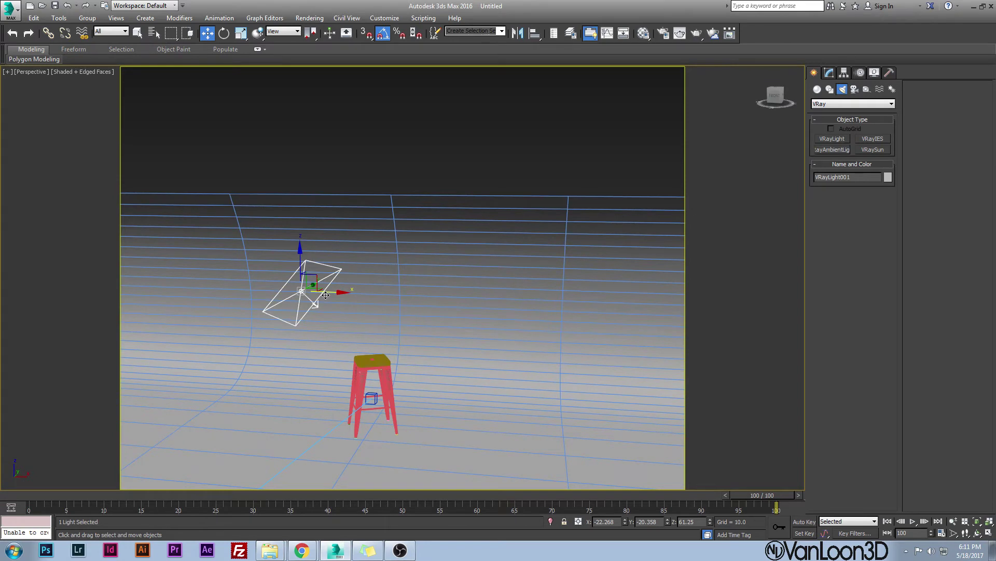
click(830, 74)
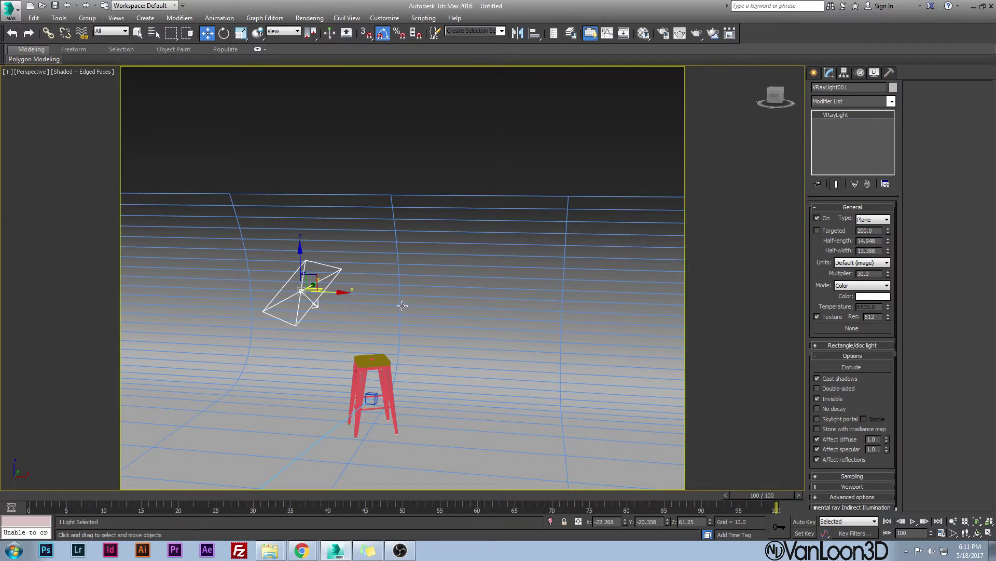
alt+middle_drag(332, 290, 328, 282)
shift+drag(329, 281, 415, 283)
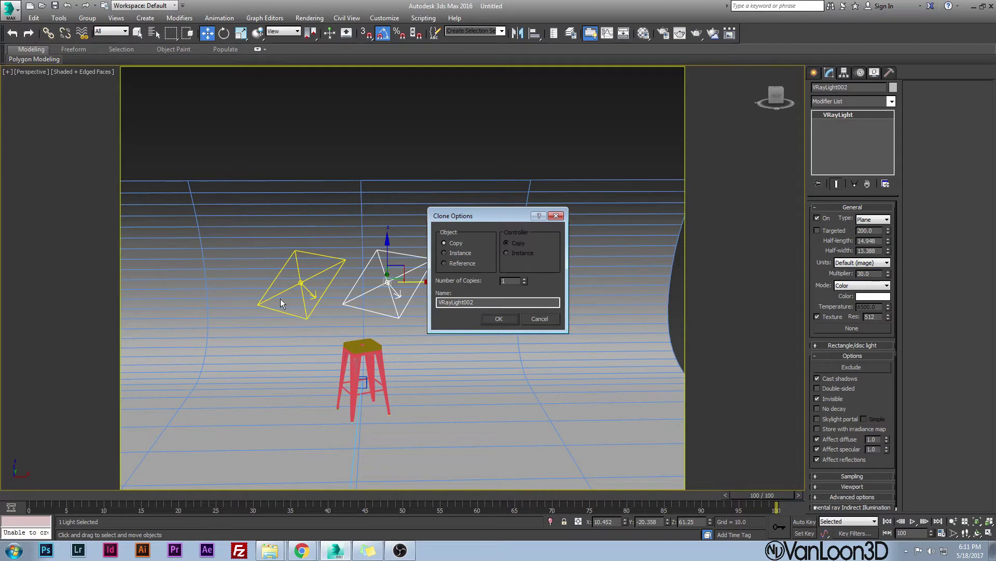
click(498, 318)
- Rotate the copied light 90 degrees around the vertical axis and move it to the front-right of the stool, about X 35.4, Y -36.8
key(e)
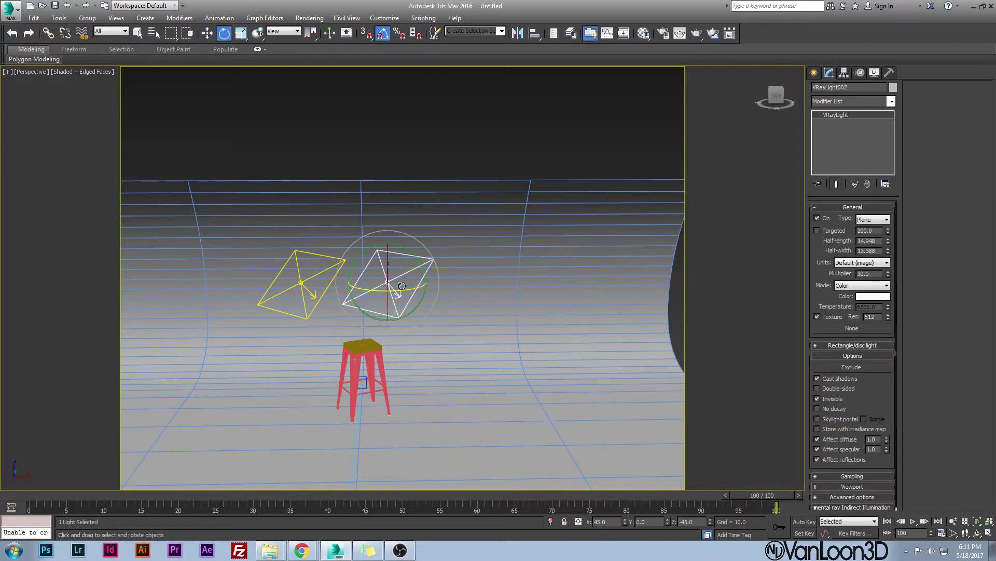
drag(401, 291, 425, 288)
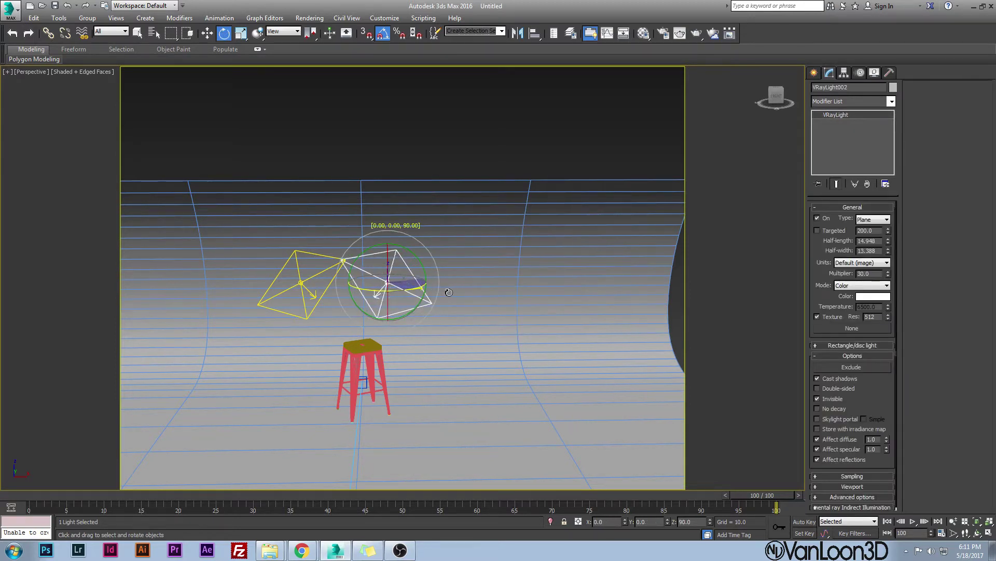
key(w)
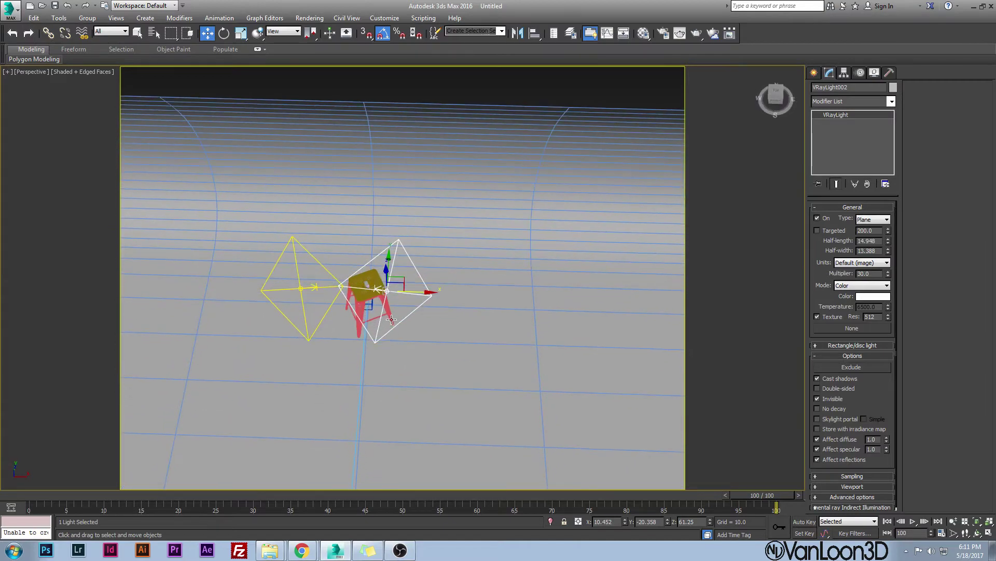
key(t)
drag(481, 343, 575, 395)
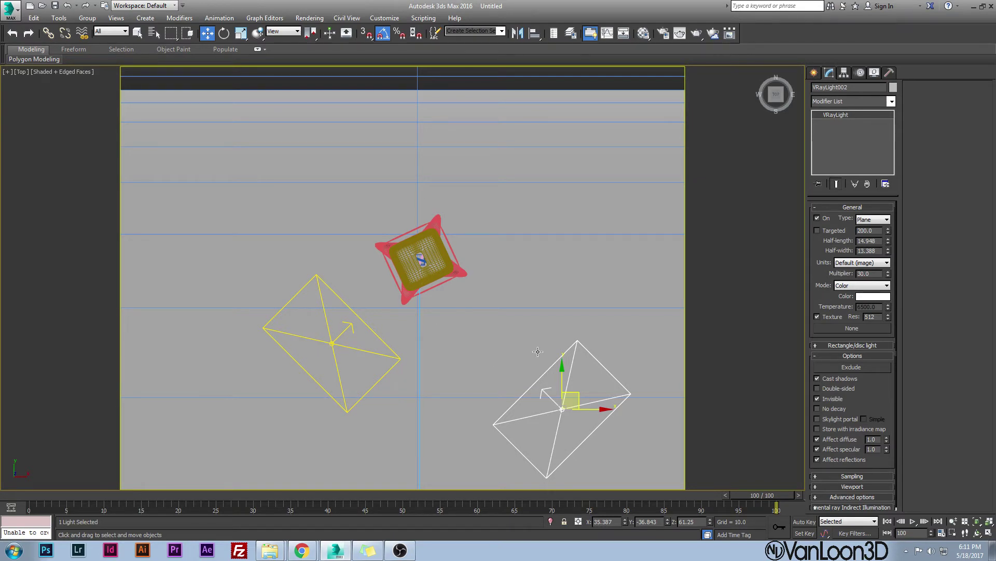
- Tilt the second light 10 degrees around its local X axis so it faces the stool more directly
key(p)
scroll(545, 329, down, 3)
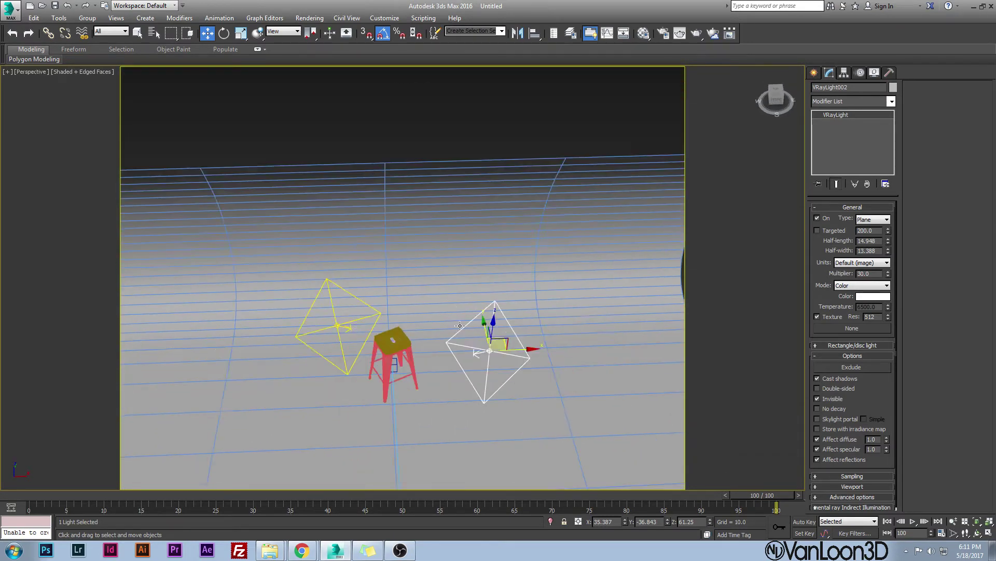
alt+middle_drag(459, 326, 488, 351)
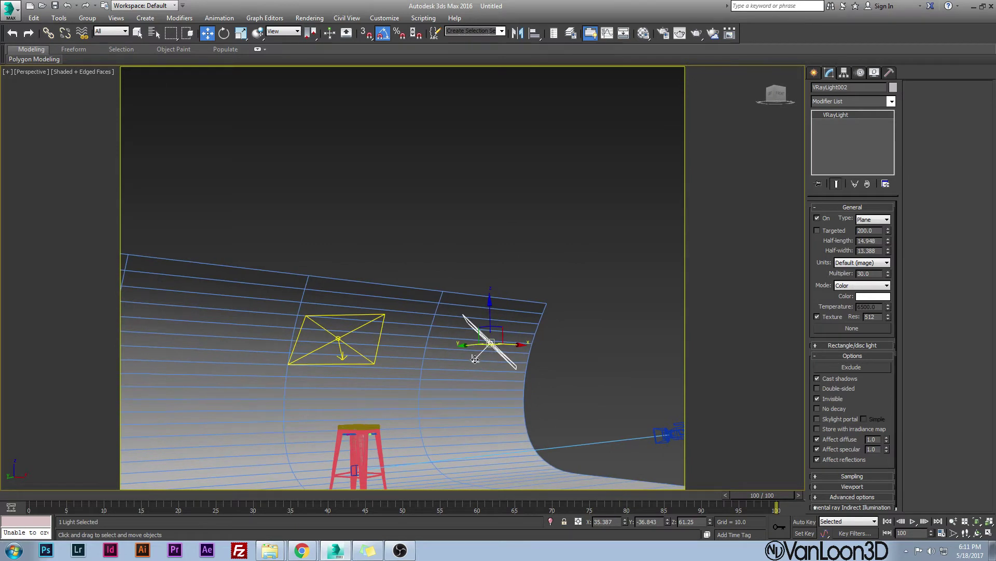
click(282, 31)
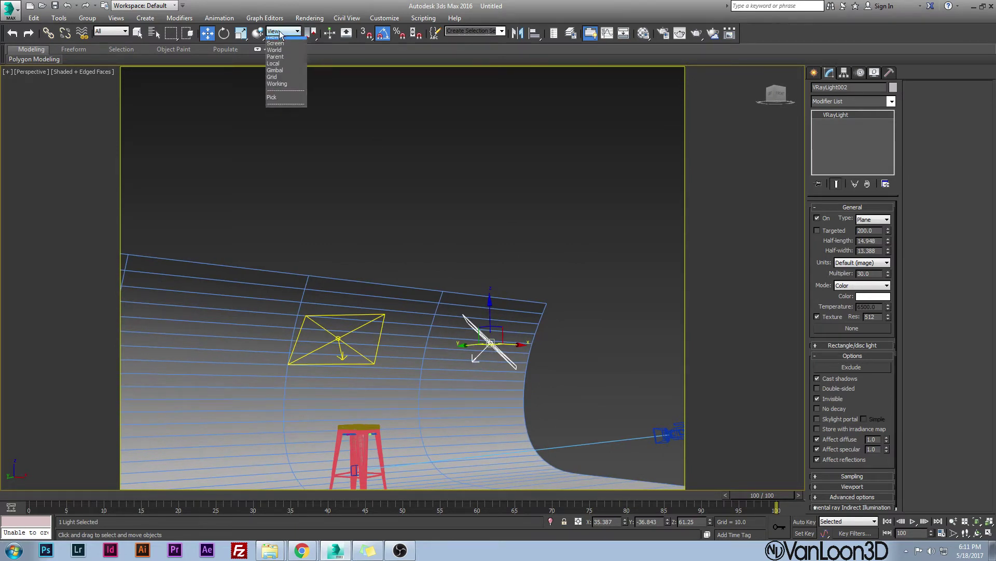
click(278, 67)
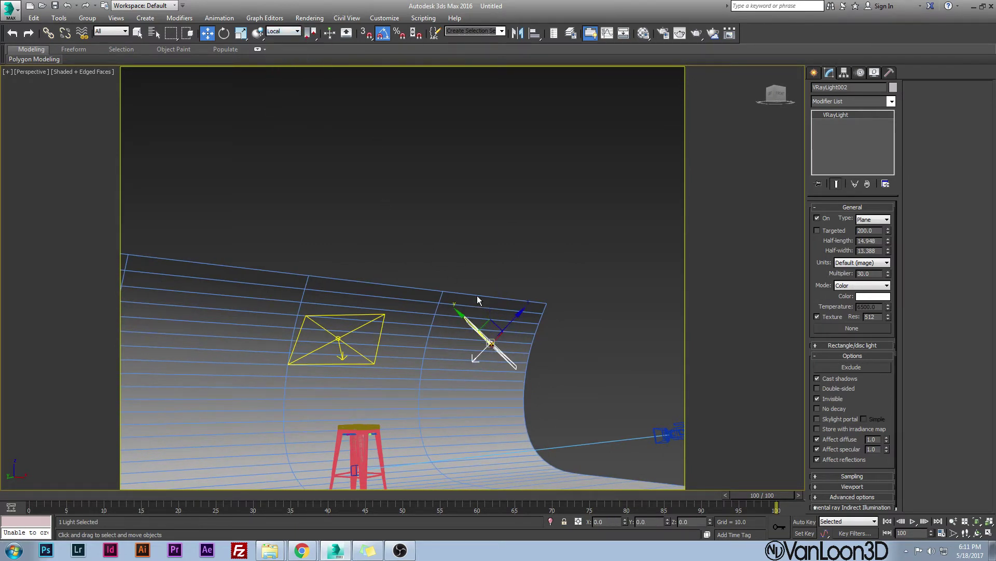
key(e)
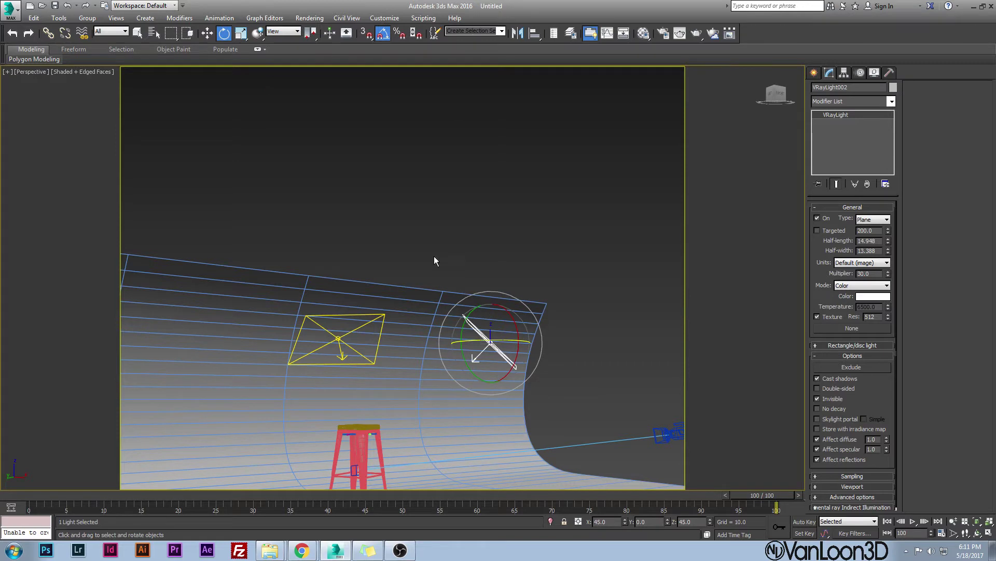
click(278, 31)
click(277, 67)
middle_drag(500, 283, 498, 255)
drag(498, 255, 501, 255)
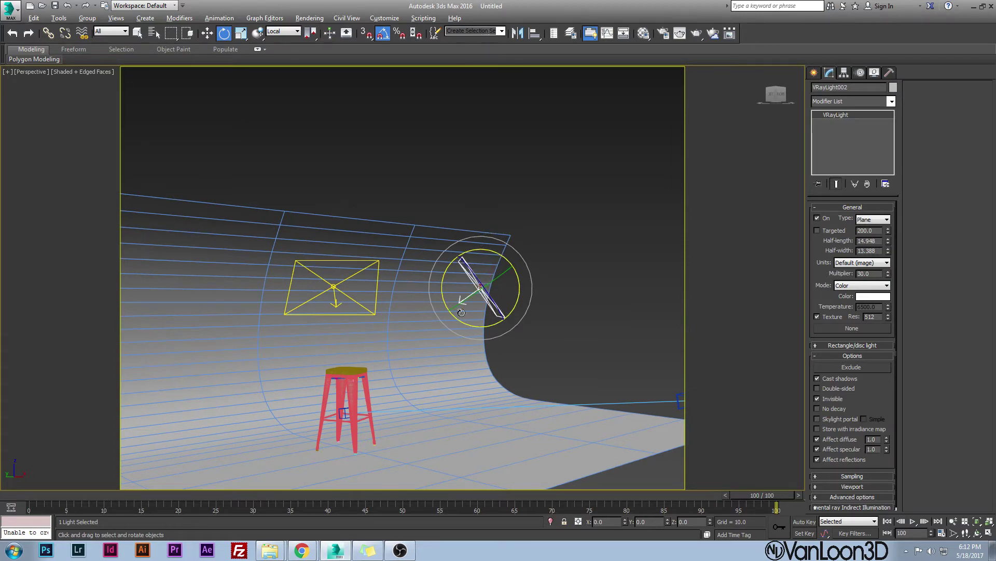
- Set the second light's multiplier to 15
alt+middle_drag(462, 313, 424, 318)
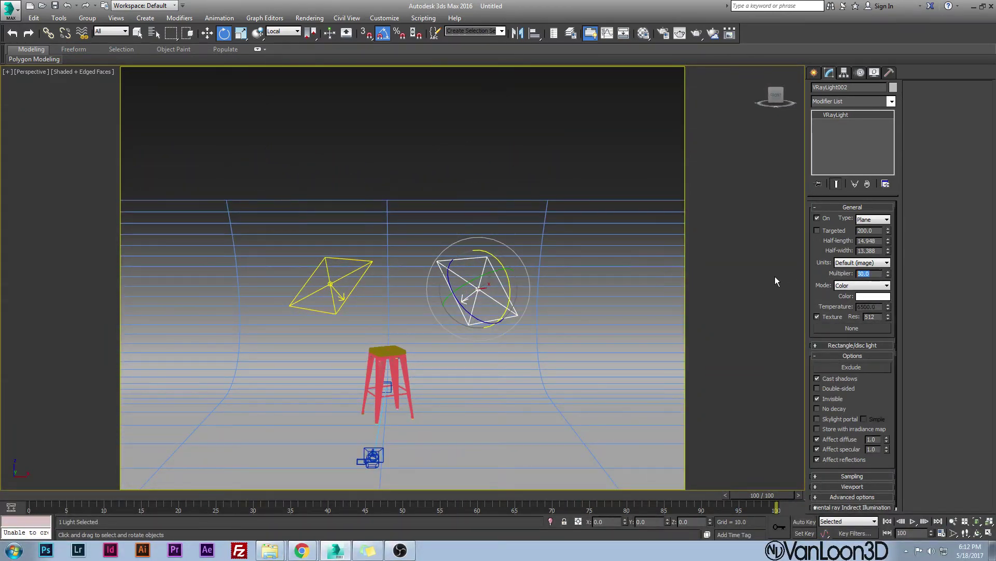
text(15)
key(Return)
- Copy the second light to behind the stool in the top view, at about X -11.4, Y 23.8
alt+middle_drag(400, 306, 376, 309)
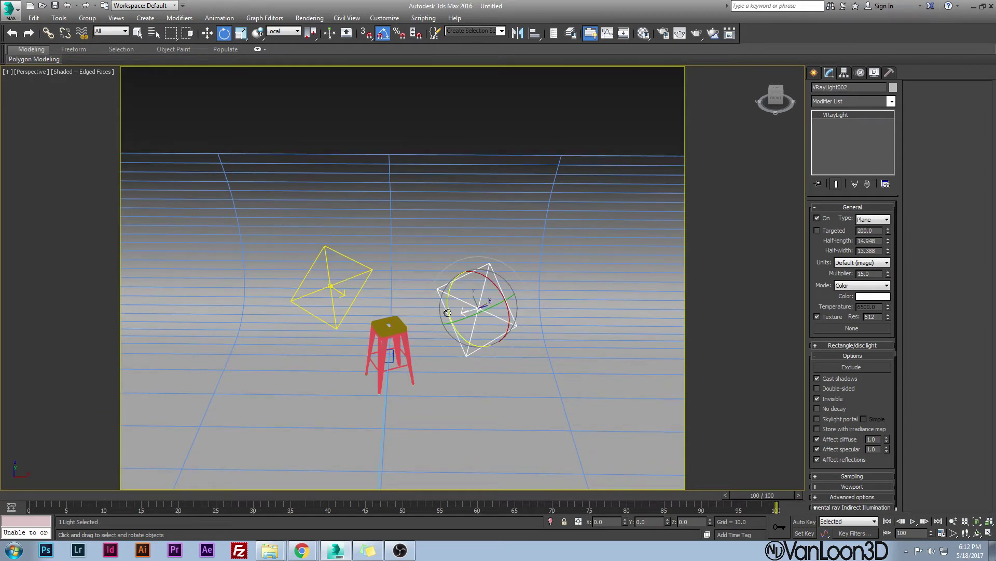
key(t)
key(w)
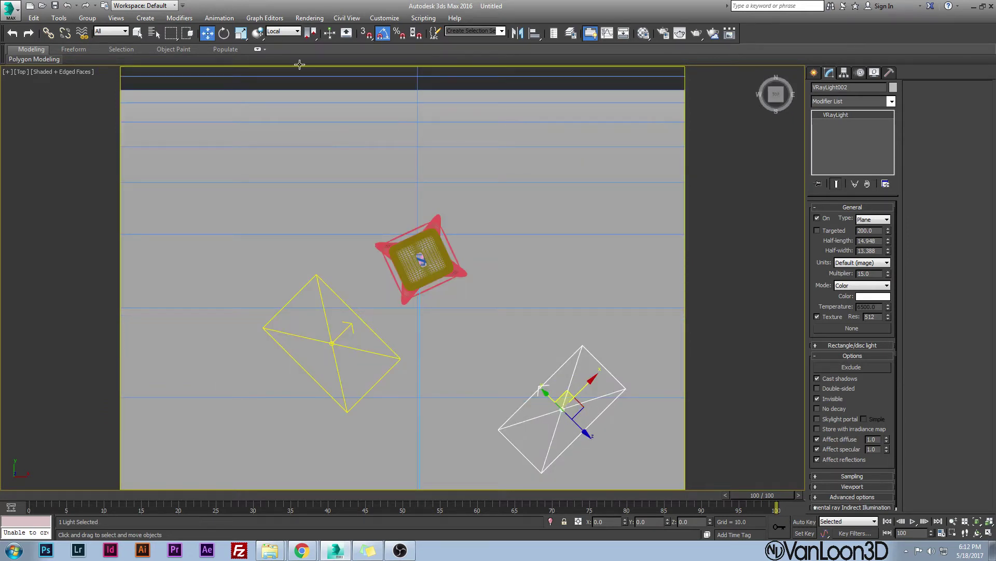
click(282, 32)
click(280, 40)
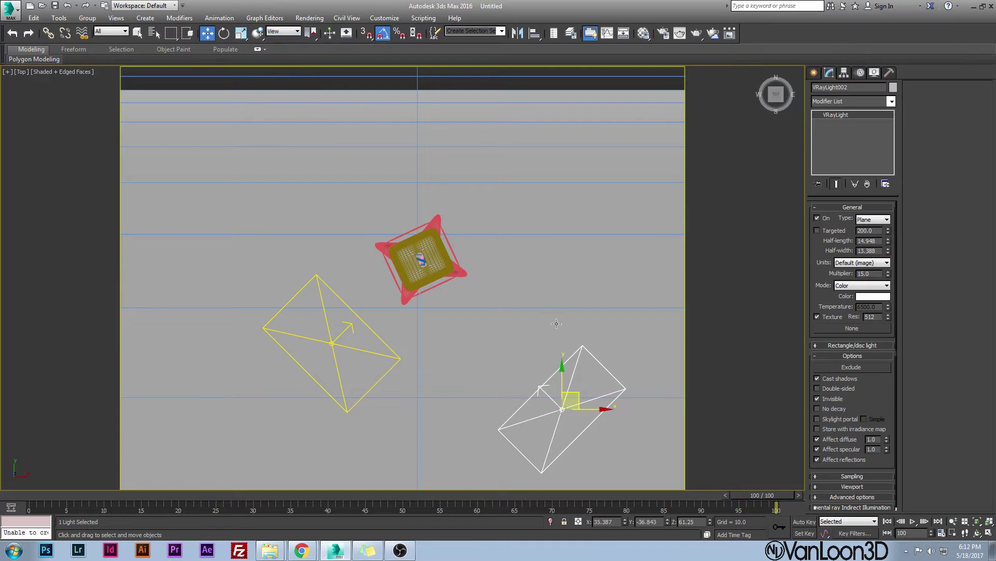
mouse_move(581, 398)
shift+mouse_down()
mouse_move(421, 175)
mouse_move(394, 155)
shift+mouse_up()
click(499, 319)
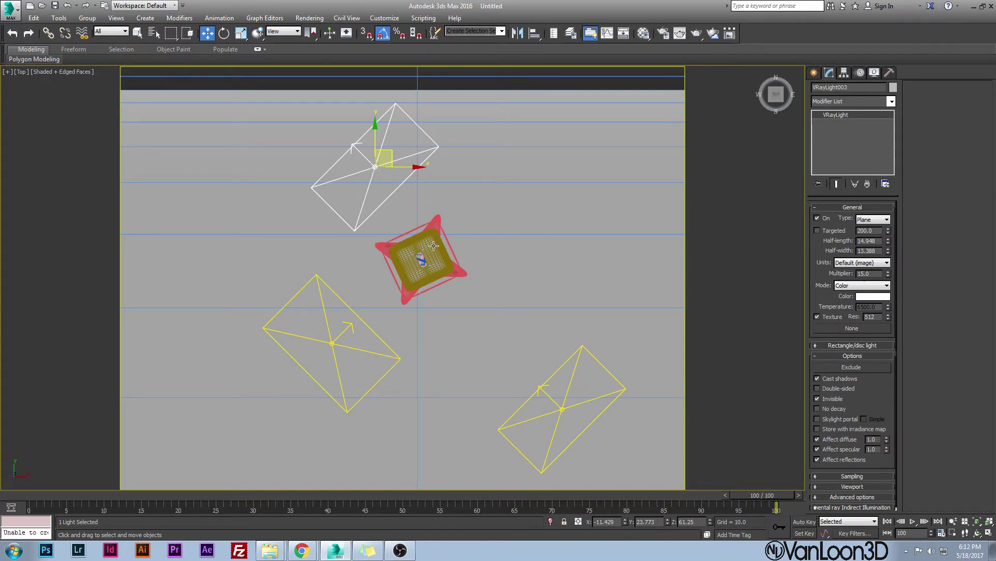
- Rotate the third light 180 degrees around the vertical axis and move it to the back-left of the stool, about X -22, Y 24.4
key(e)
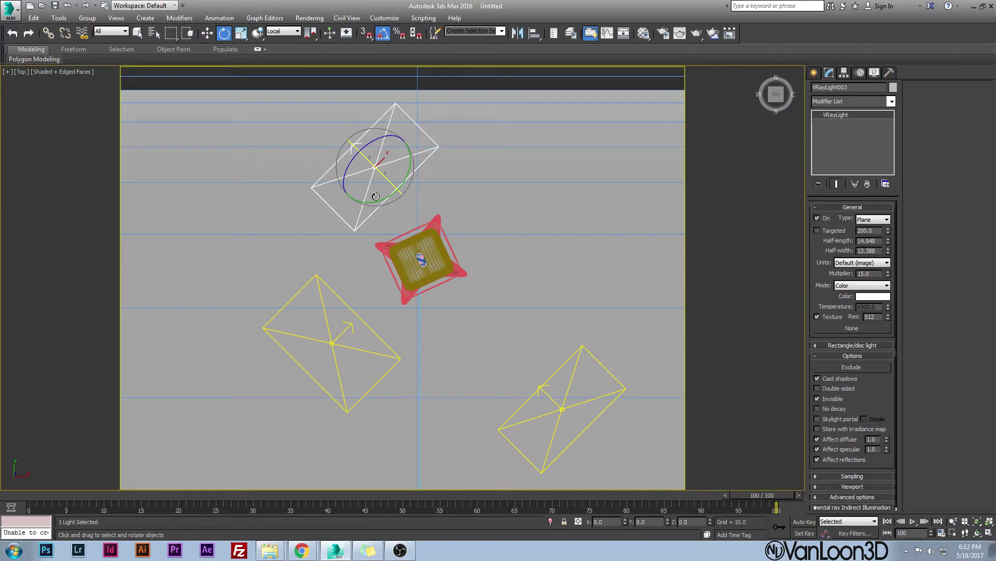
click(279, 39)
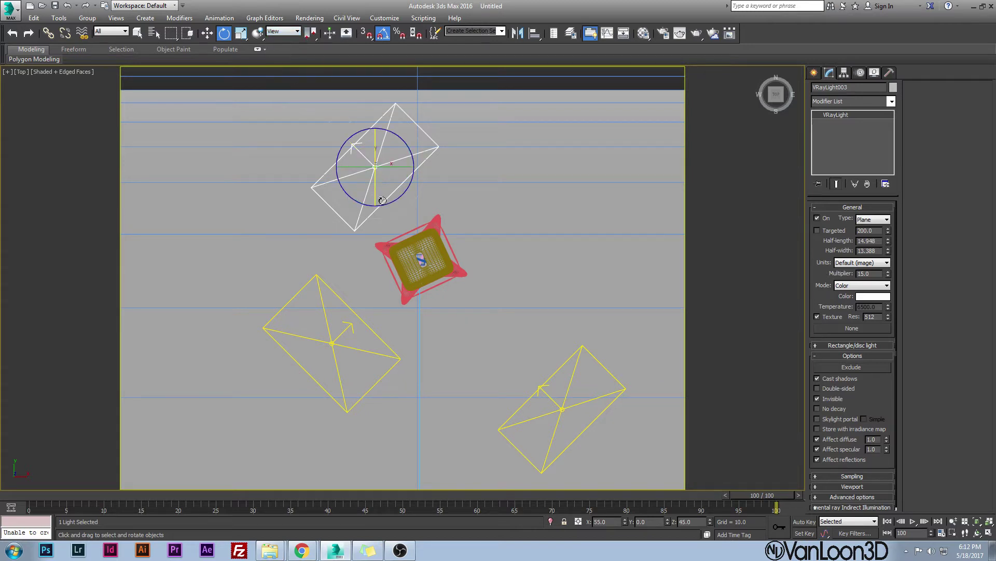
drag(413, 165, 450, 127)
key(w)
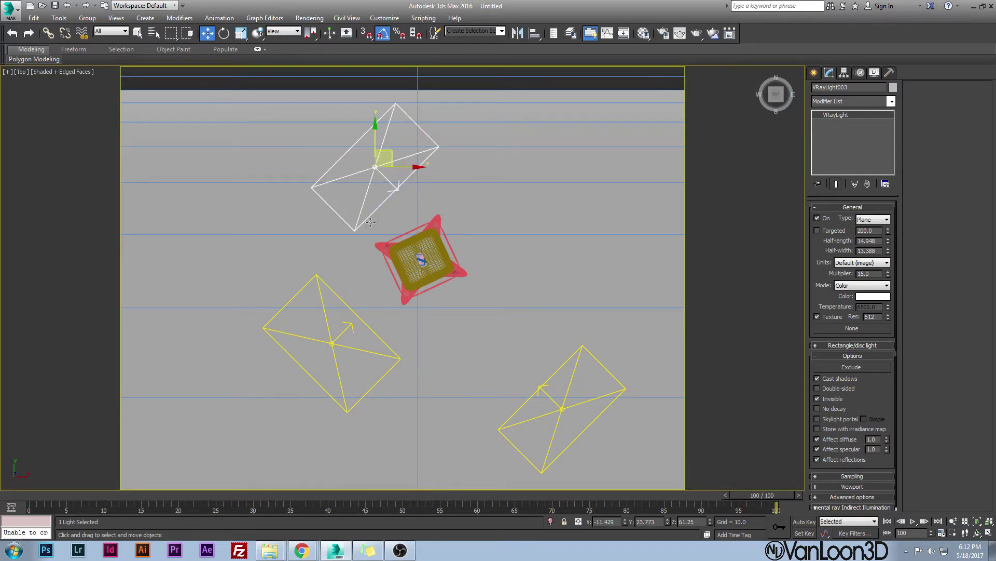
drag(393, 152, 351, 149)
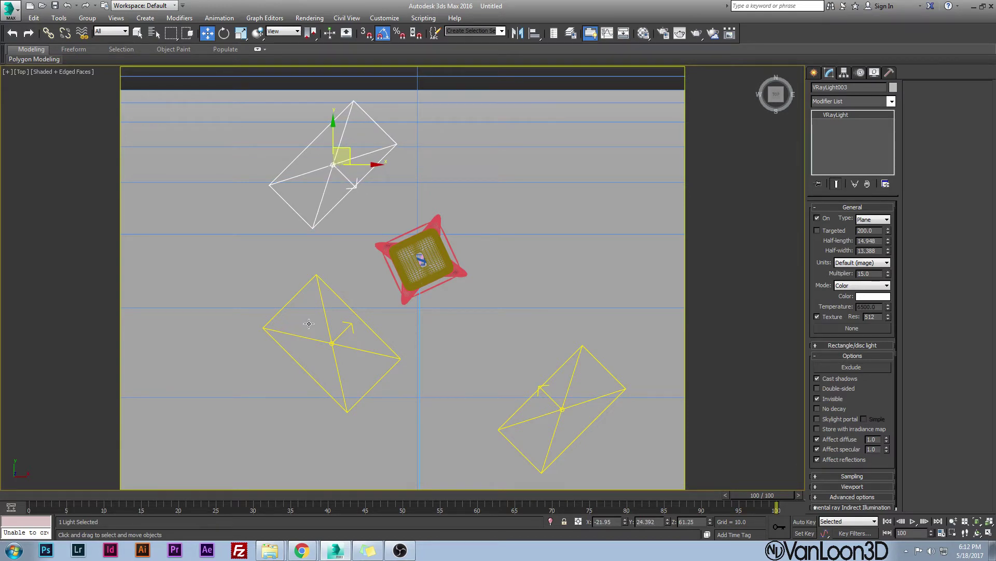
- Lower the third light to about Z 40.5 in the perspective view
key(p)
alt+middle_drag(341, 212, 351, 137)
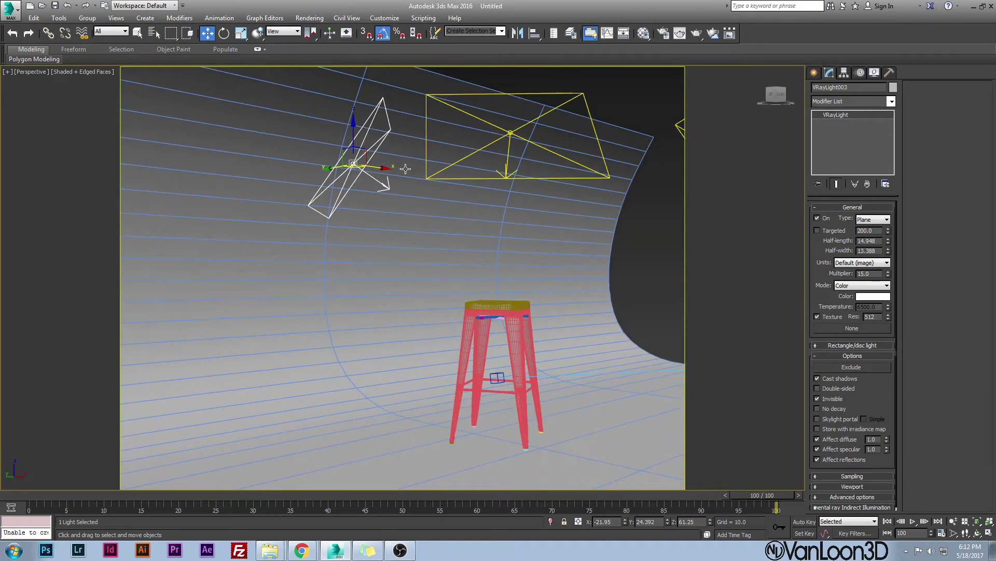
drag(351, 136, 351, 215)
- Tilt the third light around its local X axis so it stands more upright and faces the stool
key(e)
alt+middle_drag(351, 215, 346, 121)
click(284, 31)
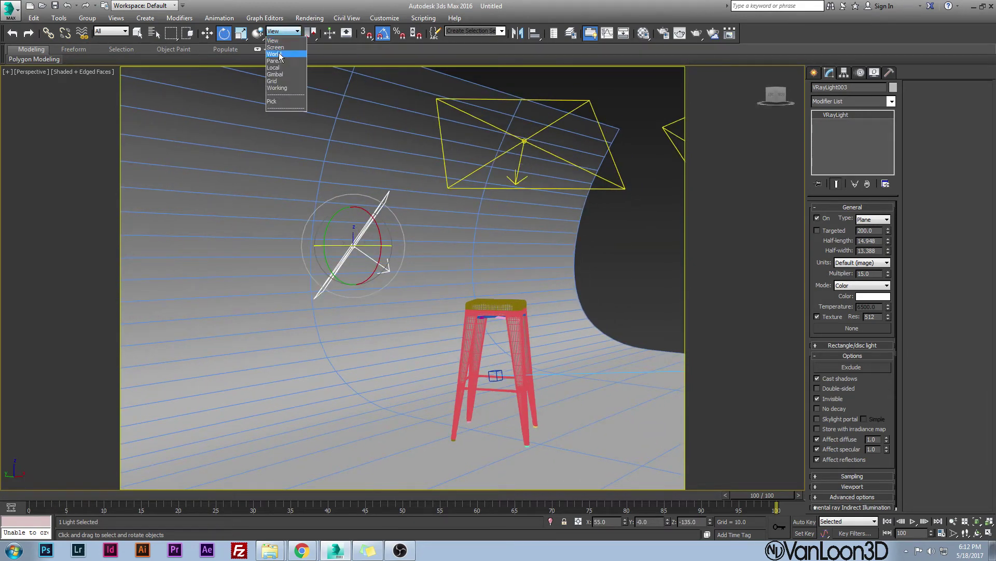
click(280, 70)
drag(379, 216, 355, 223)
- Shift the third light horizontally to about X -24.8, Y 21.3
key(w)
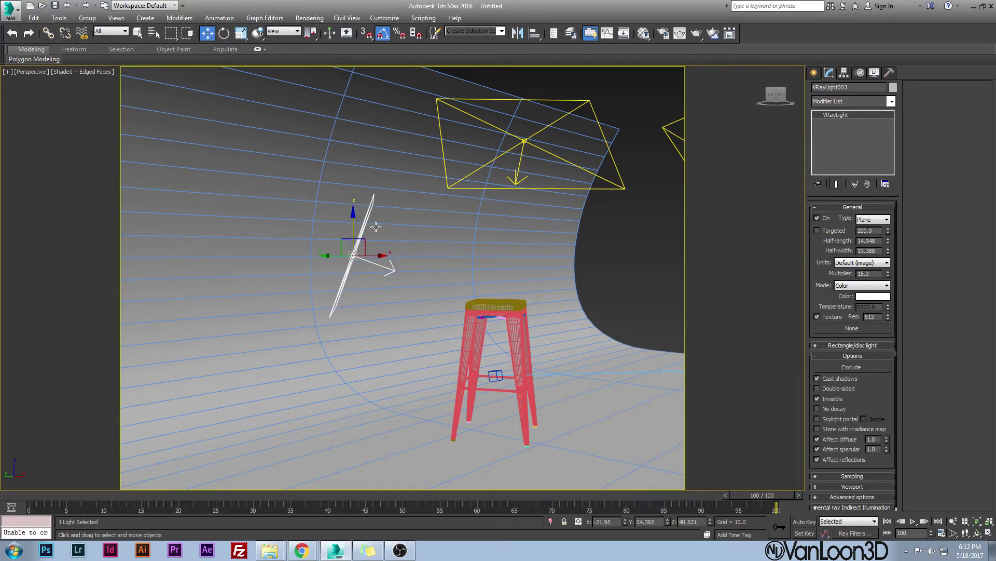
alt+middle_drag(355, 223, 430, 196)
scroll(448, 247, up, 5)
scroll(447, 247, down, 5)
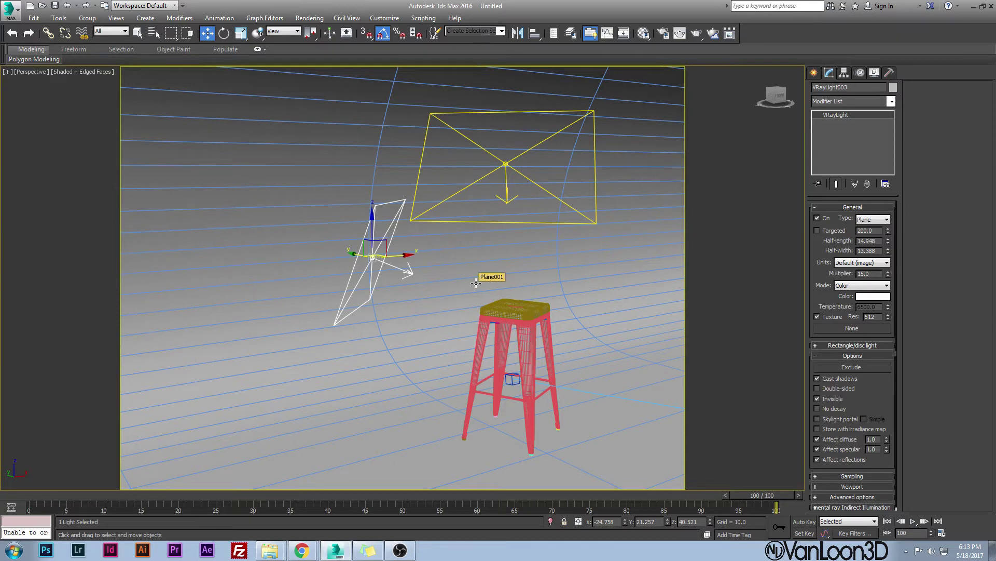
- Test render the physical camera view, turn off region rendering, rerender the full frame and close the frame buffer
key(c)
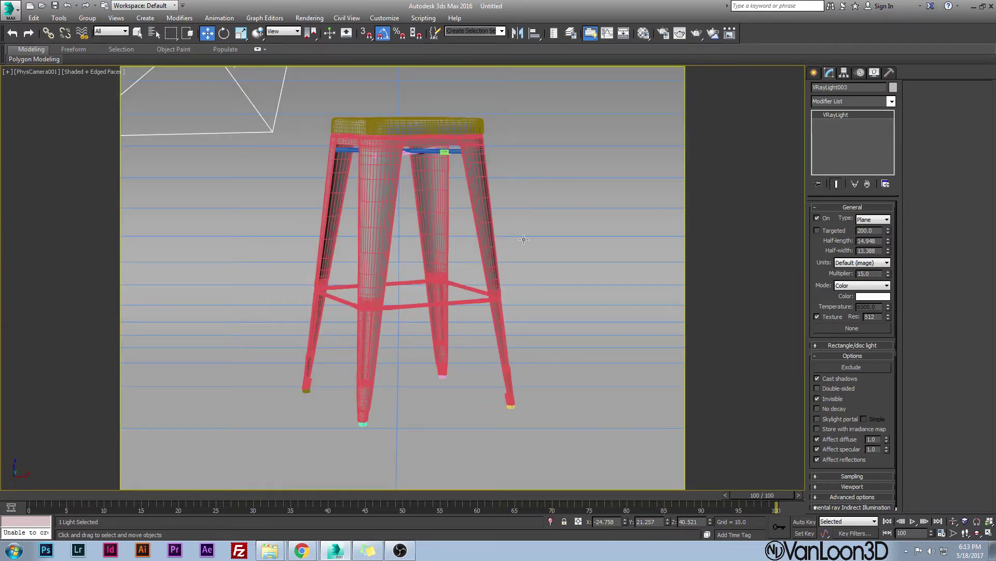
click(697, 35)
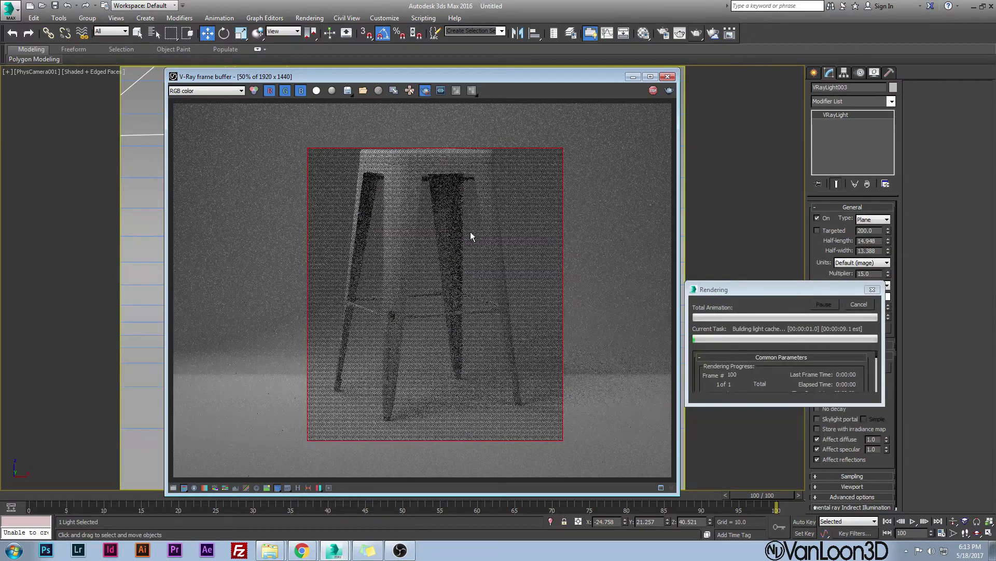
click(425, 90)
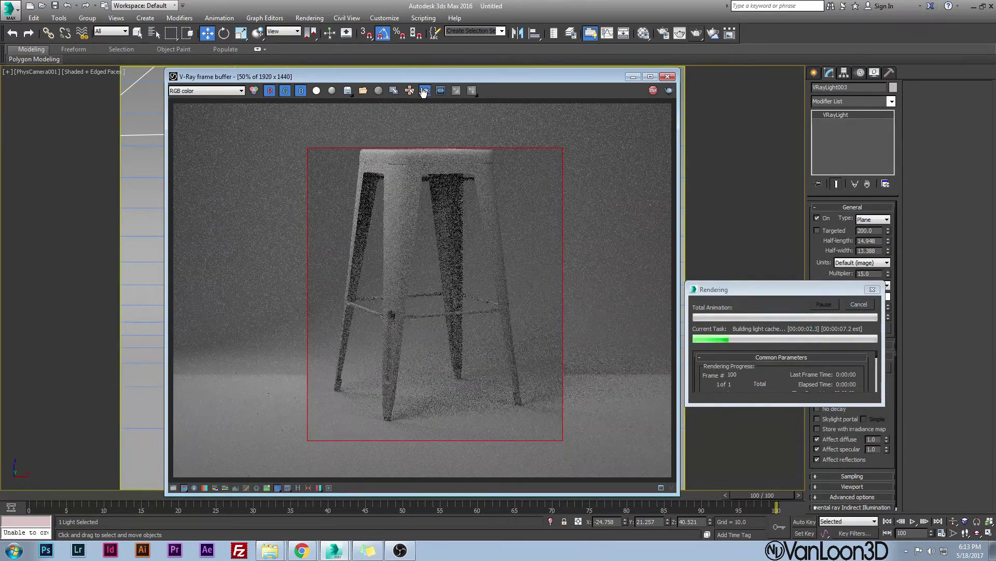
click(858, 305)
click(669, 90)
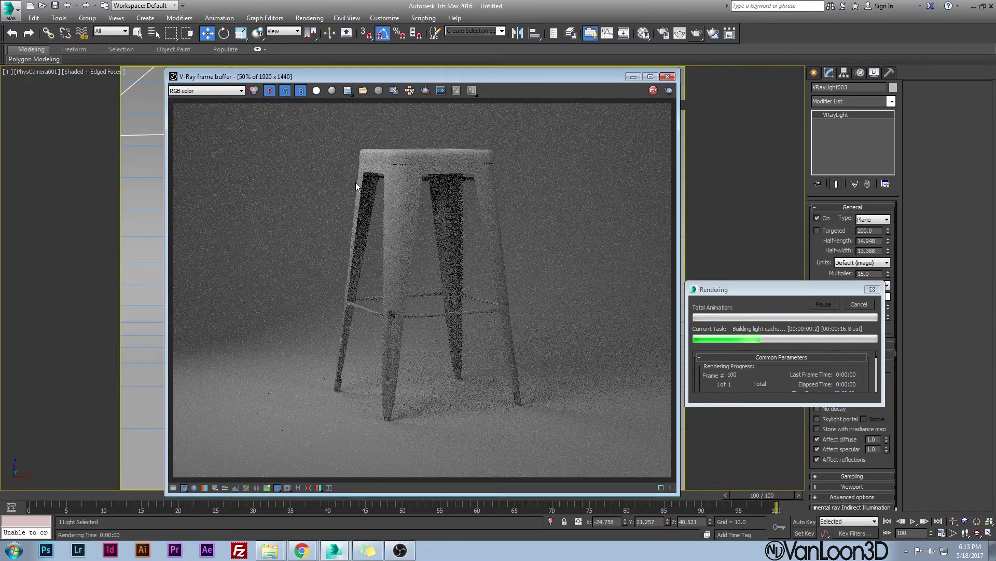
click(667, 77)
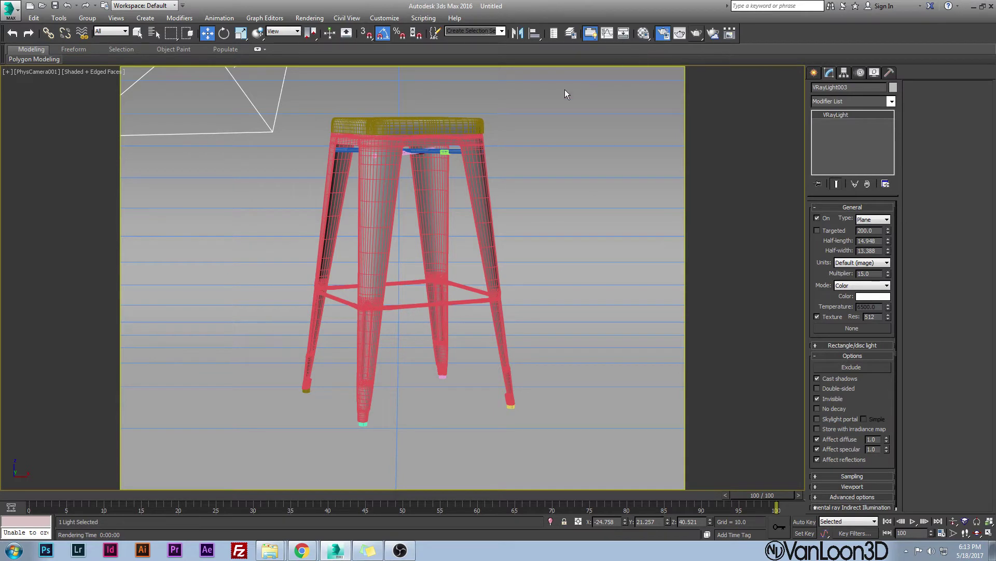
- Edit the bucket image sampler's noise threshold in the V-Ray render settings
key(F10)
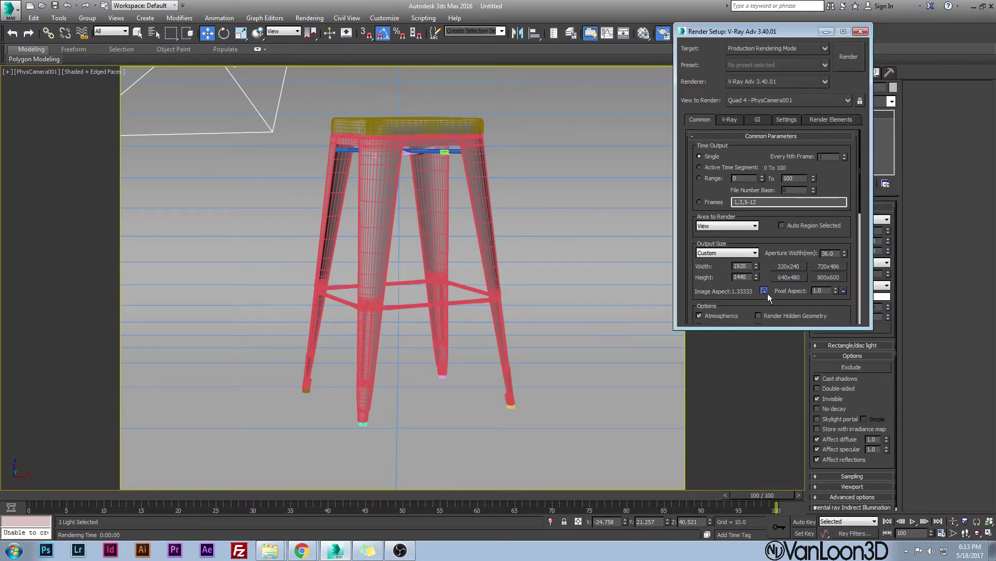
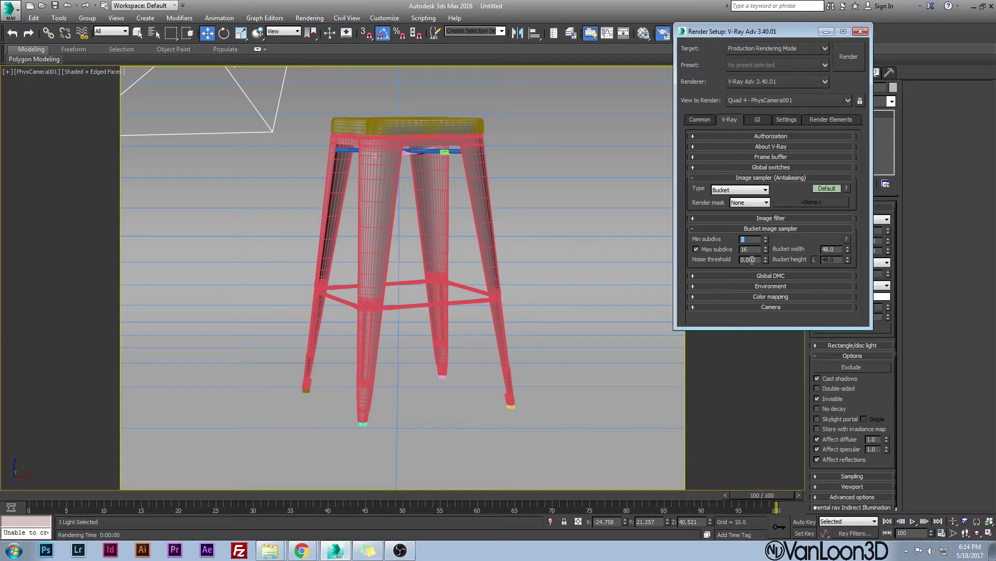
click(755, 260)
drag(755, 260, 754, 260)
text(51)
- Review the bucket image sampler's subdivs and noise threshold alongside the Global DMC noise settings
click(780, 229)
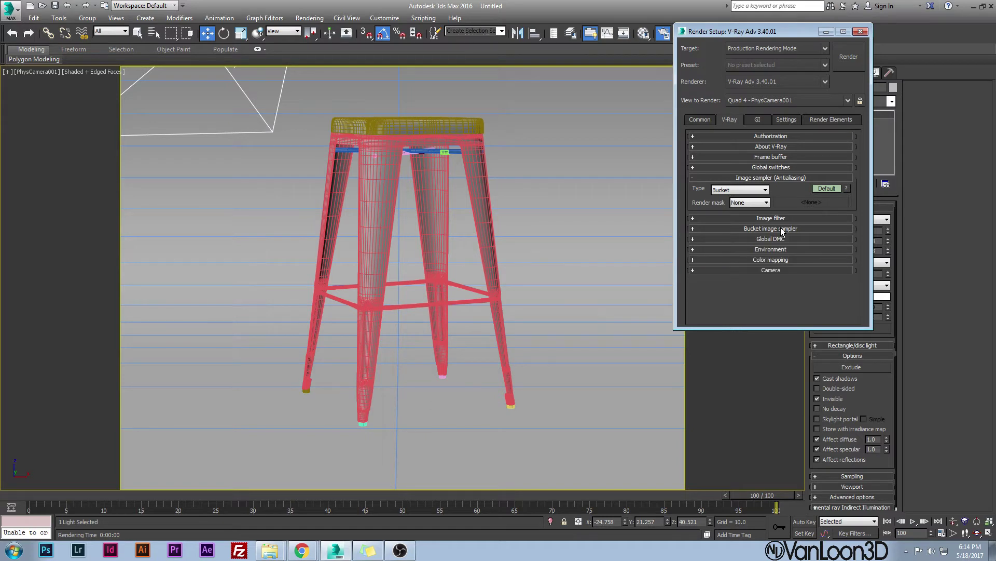
click(771, 239)
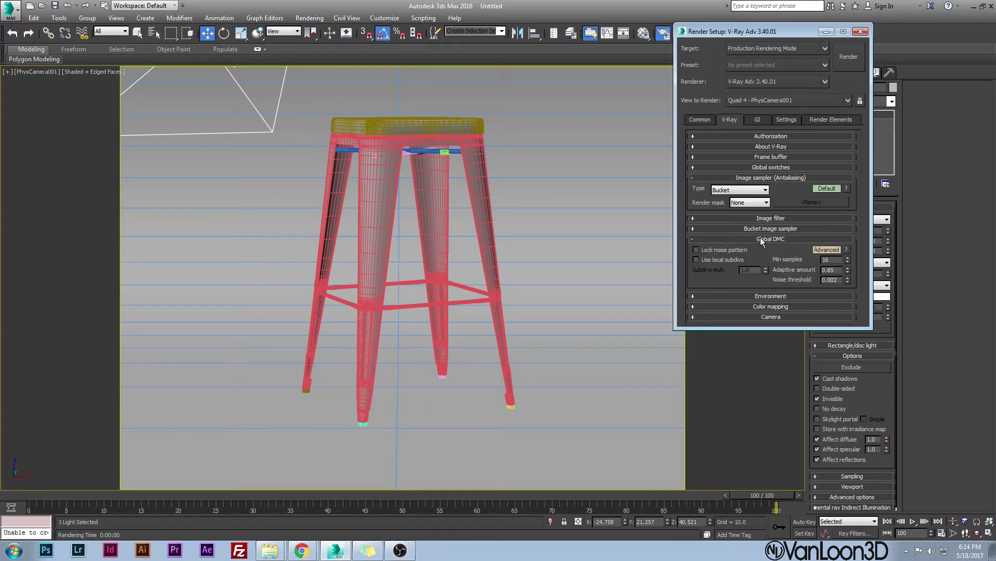
click(824, 250)
click(764, 229)
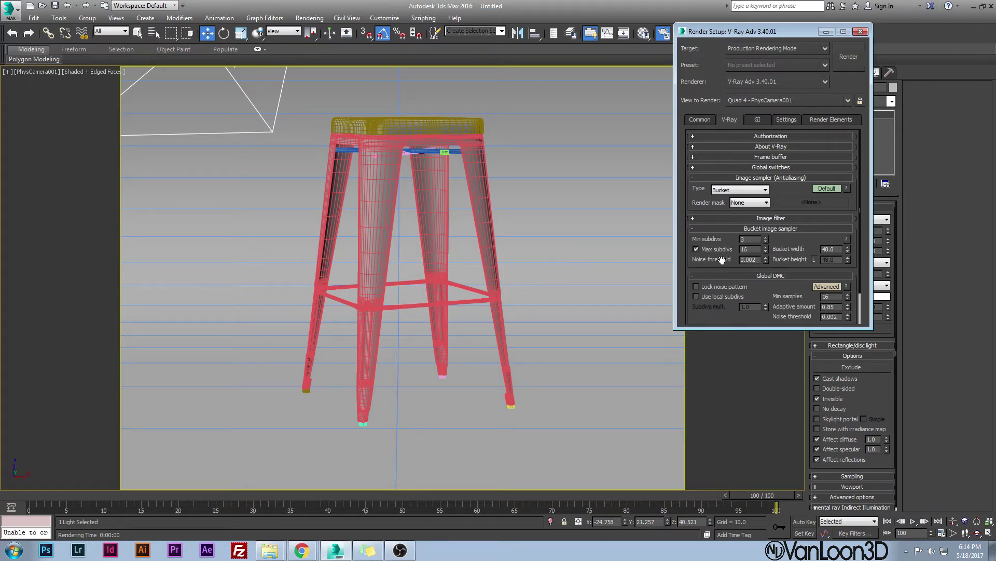
click(794, 229)
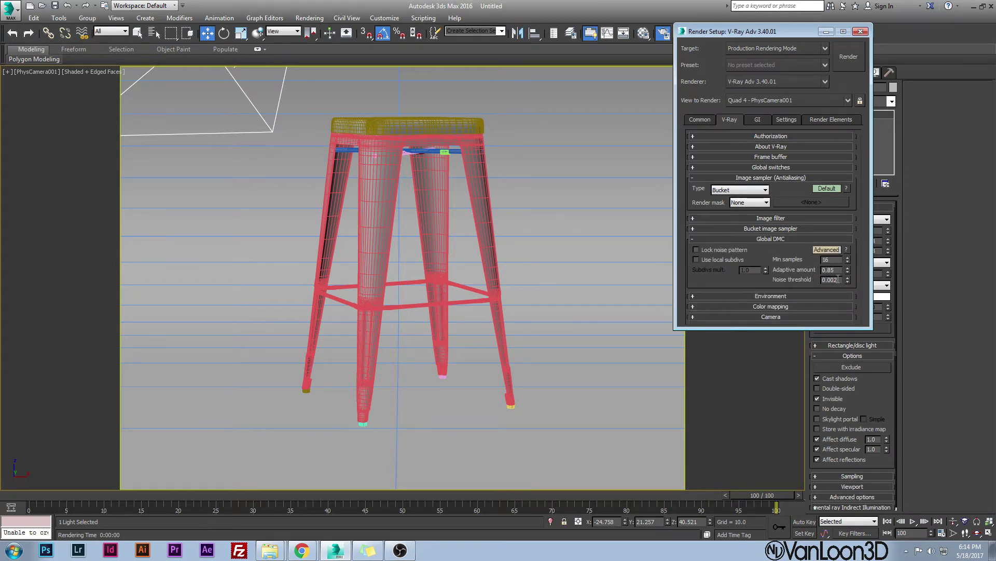
click(775, 240)
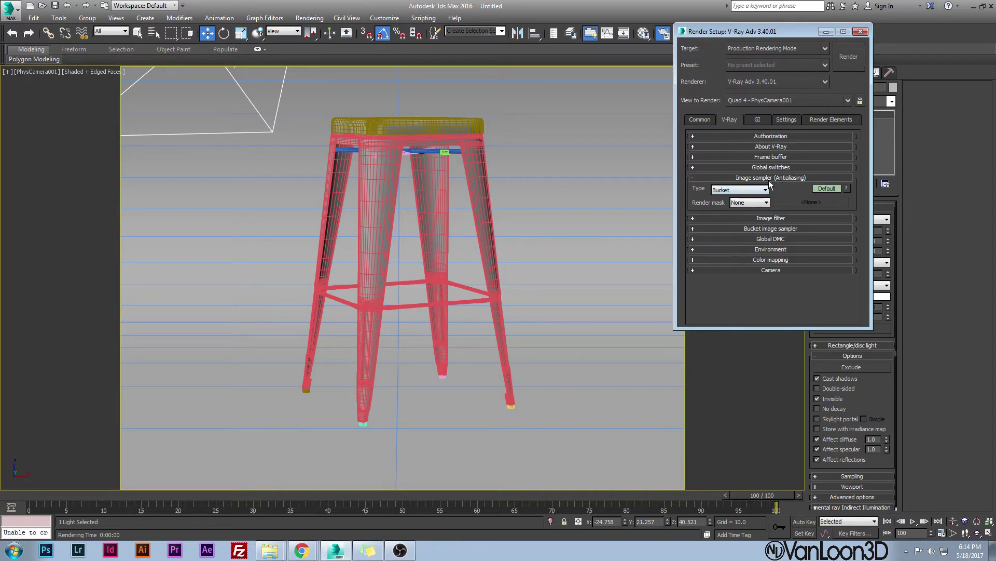
- Review the GI engines, brute force and light cache settings, and compare them with the render output size
click(758, 120)
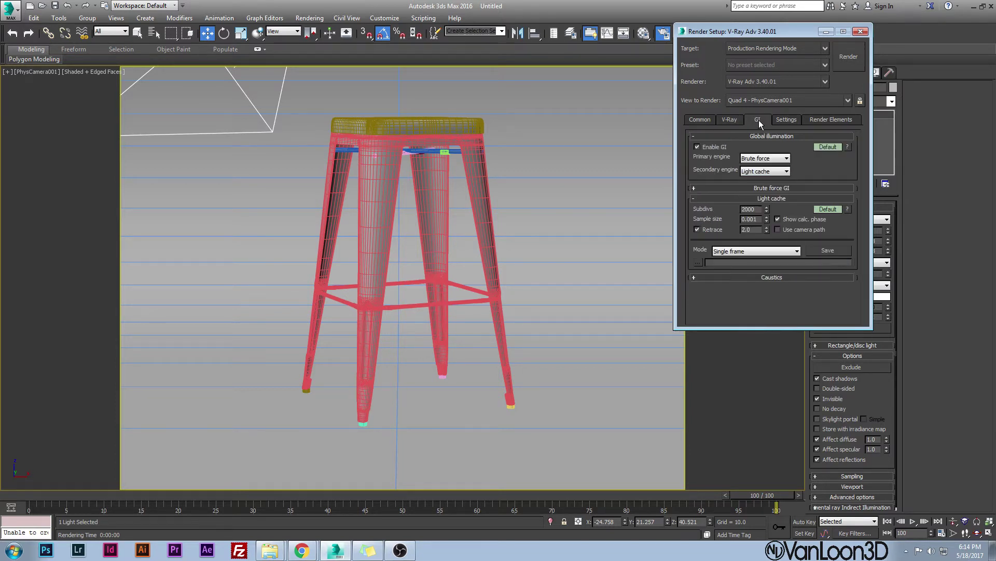
click(769, 187)
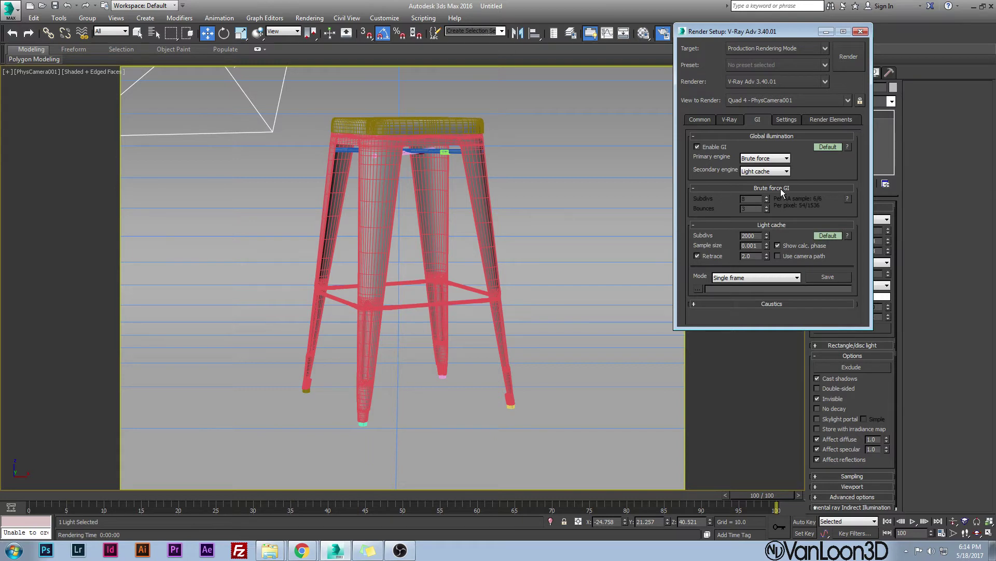
click(782, 189)
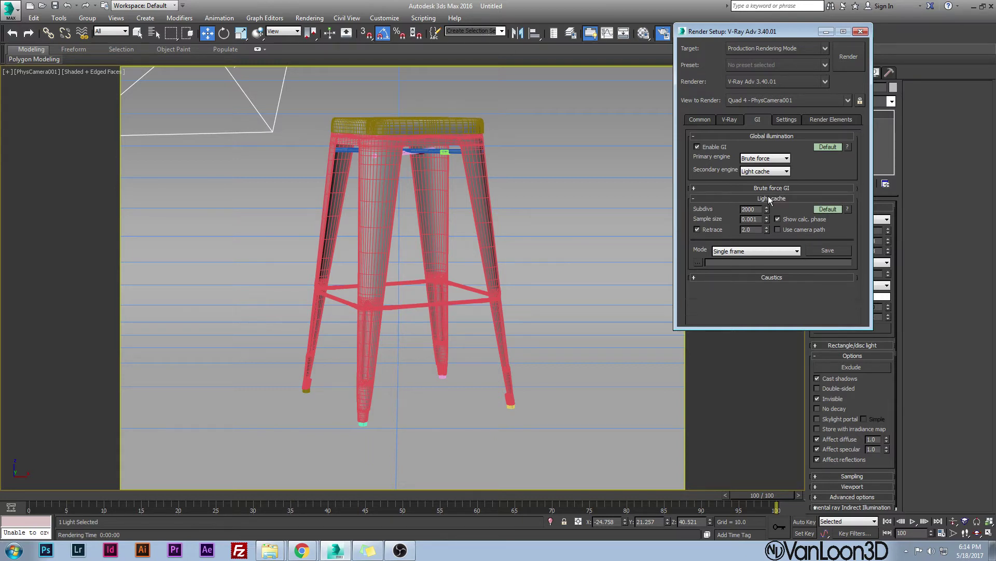
drag(758, 209, 727, 210)
click(706, 120)
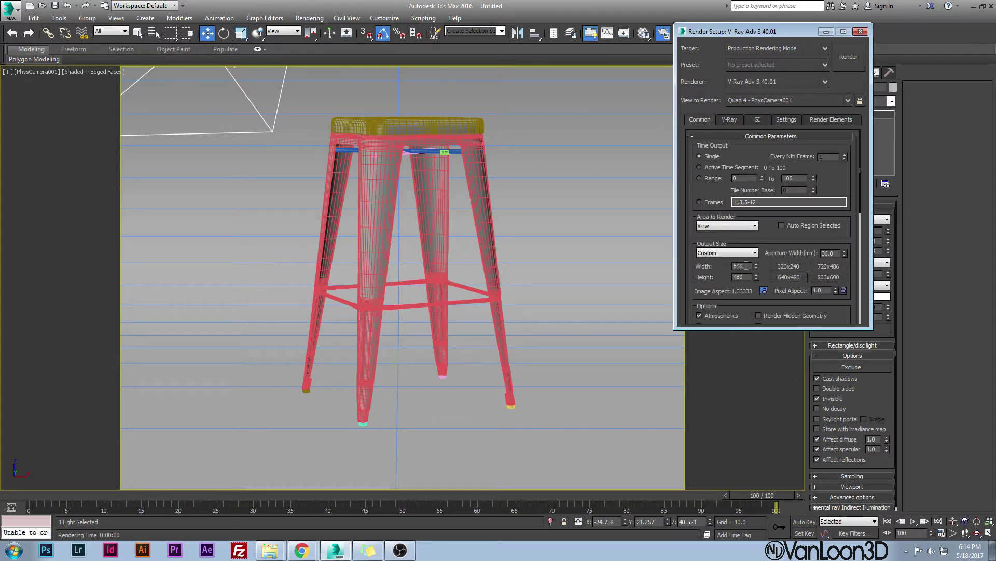
click(757, 120)
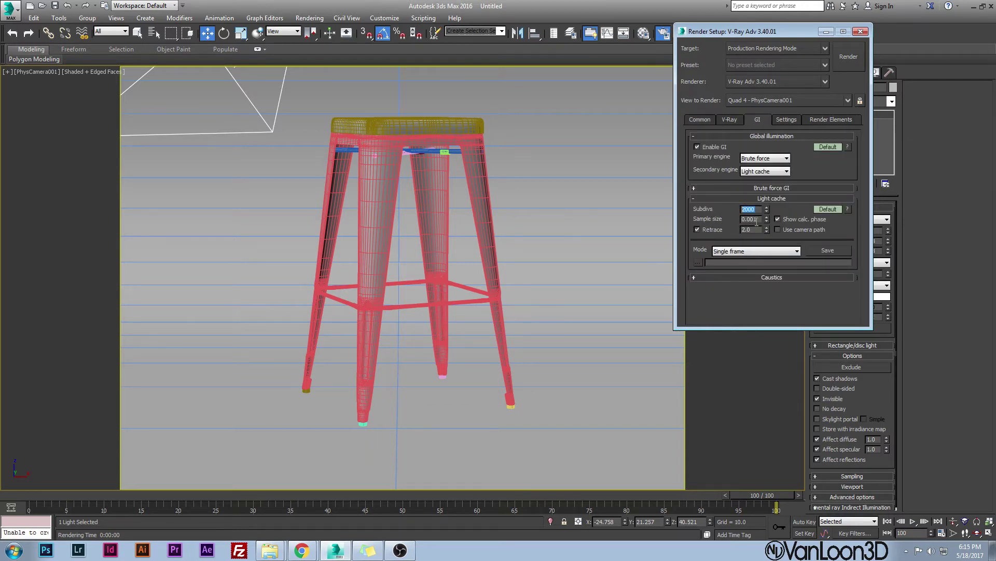
- Try a different light cache sample size and return it to 0.001, keeping the subdivs at 2000
drag(759, 218, 754, 219)
text(5)
text(1)
click(760, 211)
double_click(748, 220)
click(754, 209)
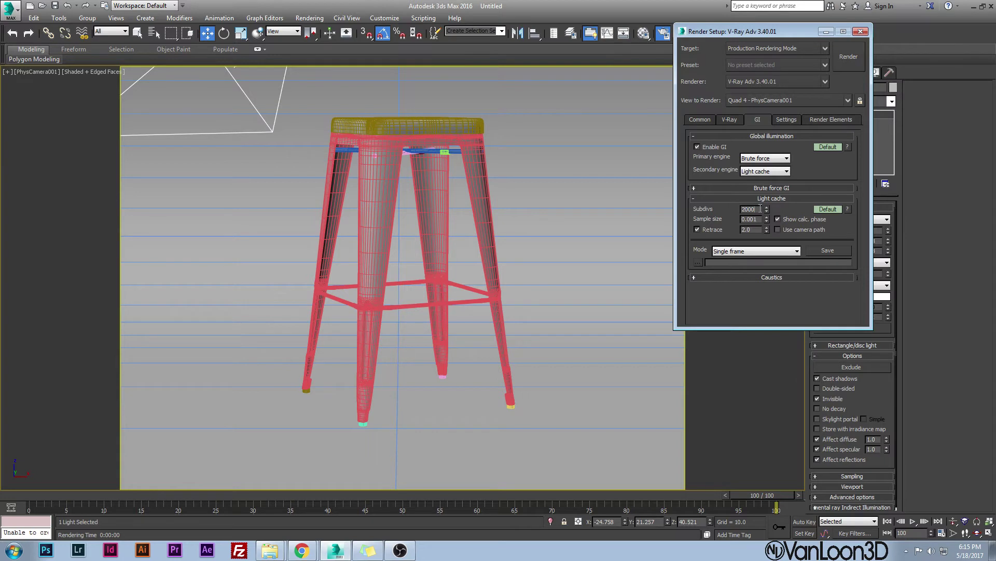
- Set V-Ray's dynamic memory limit to 12000 MB in the system settings
click(787, 120)
double_click(758, 194)
text(12000)
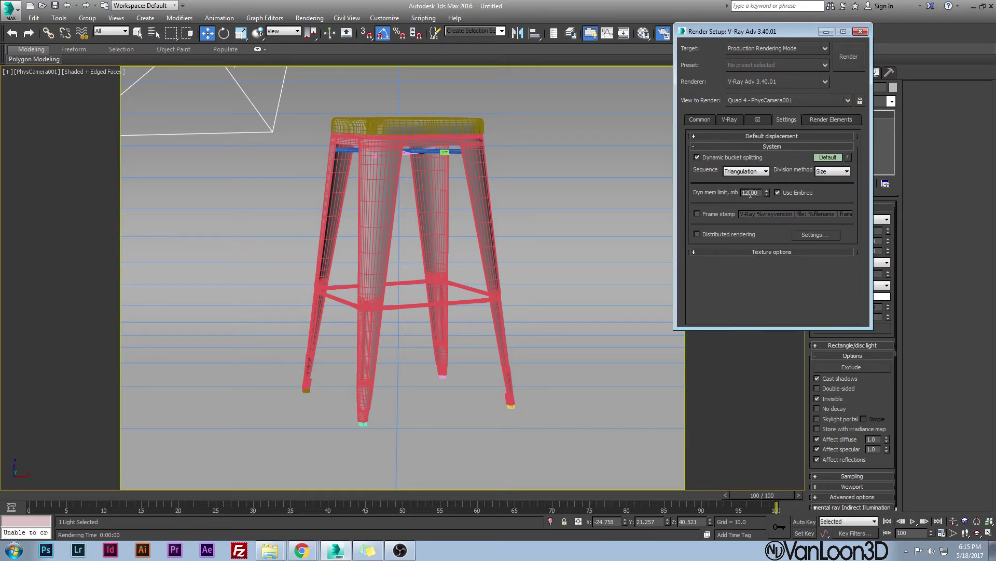
- Render the camera view, inspect the noise on the stool up close, and close the frame buffer and render setup
click(757, 121)
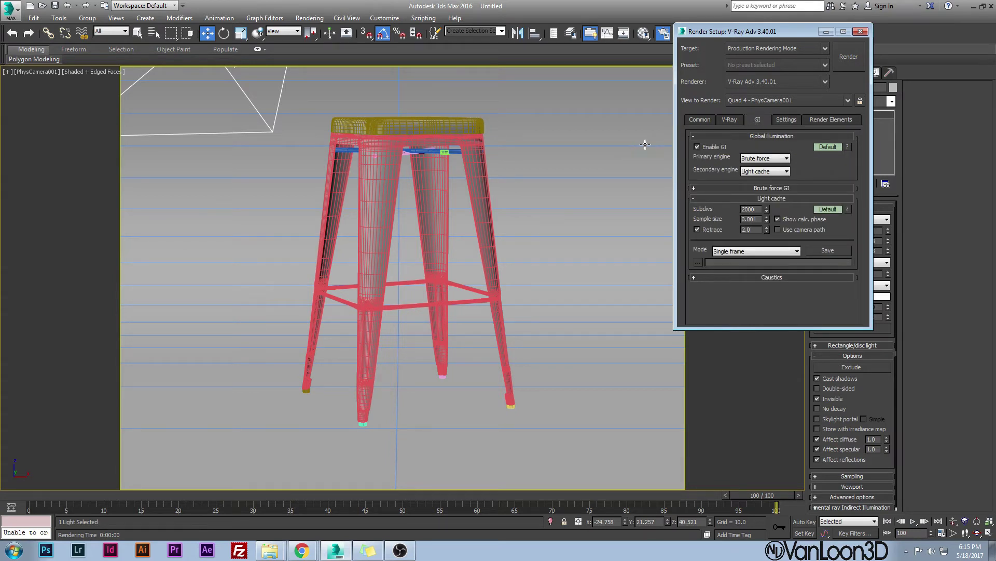
click(850, 59)
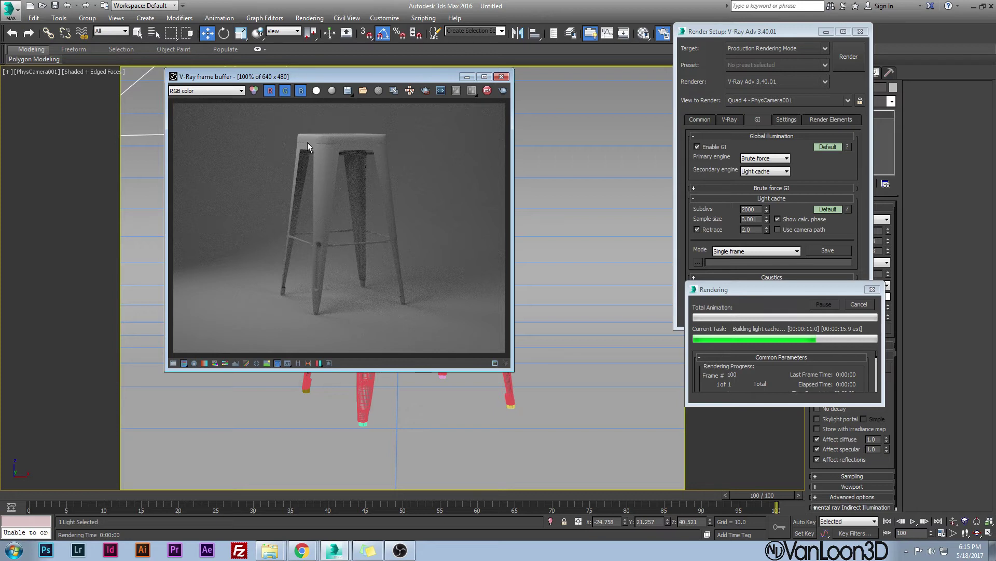
scroll(307, 142, up, 1)
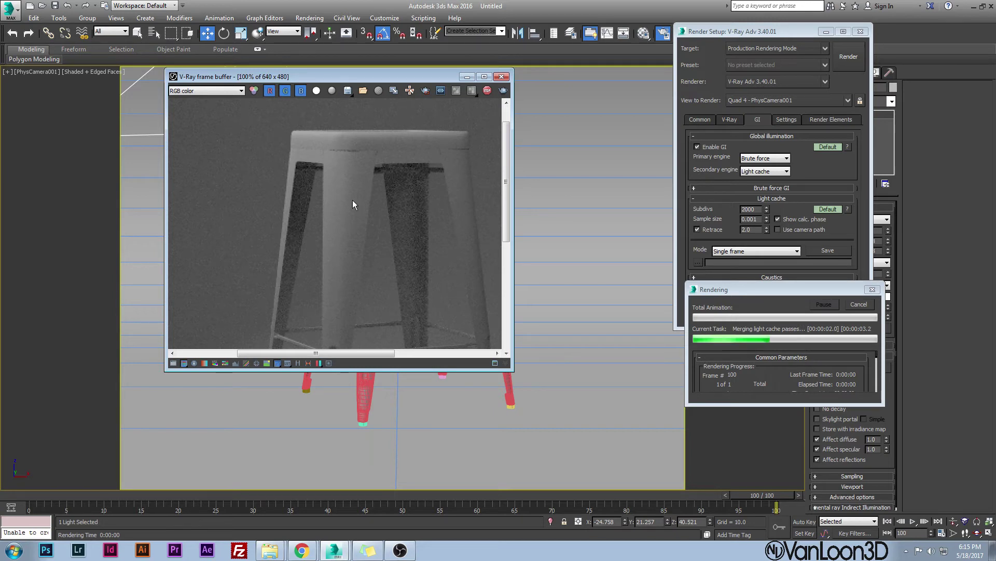
scroll(353, 200, down, 1)
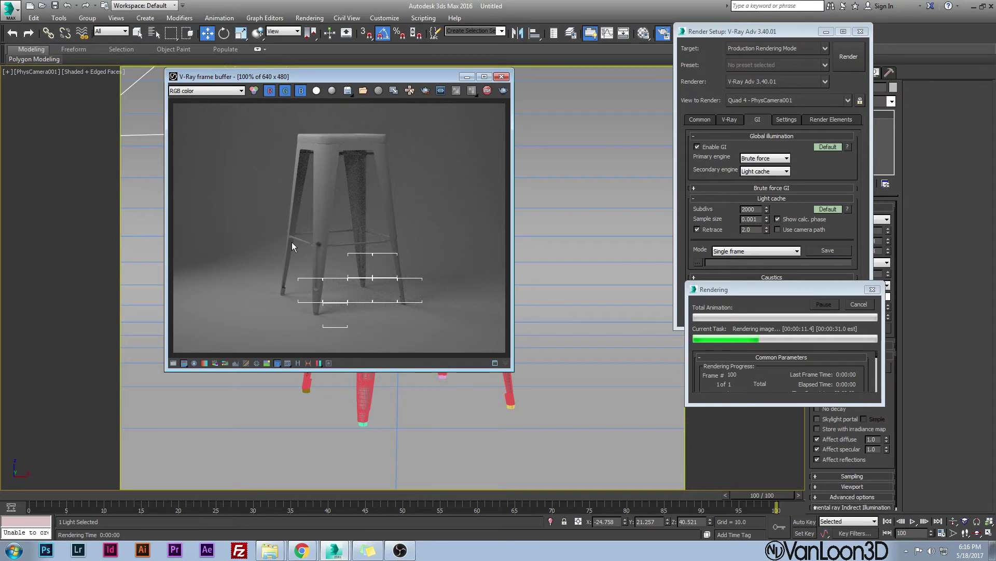
scroll(338, 219, up, 1)
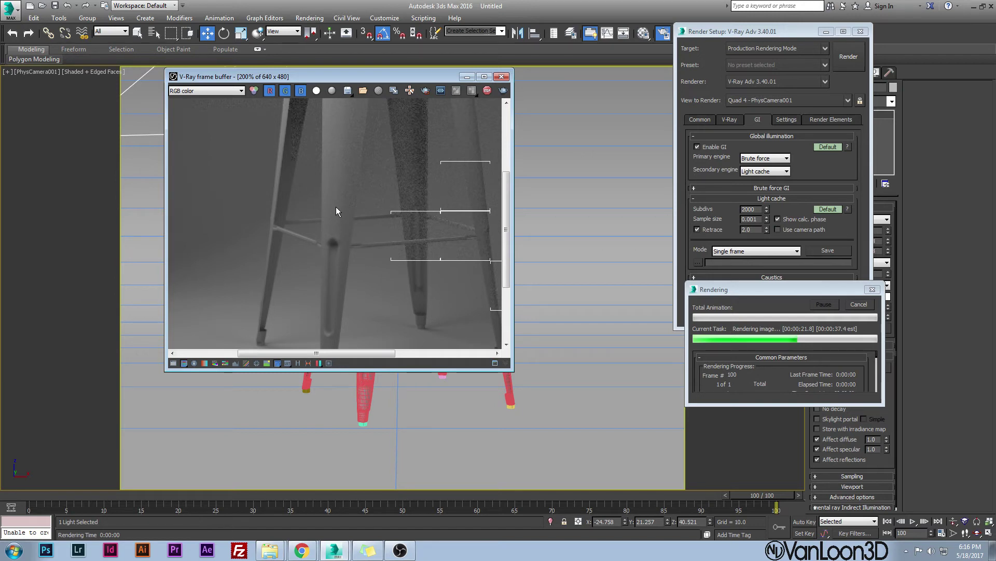
middle_drag(335, 207, 366, 173)
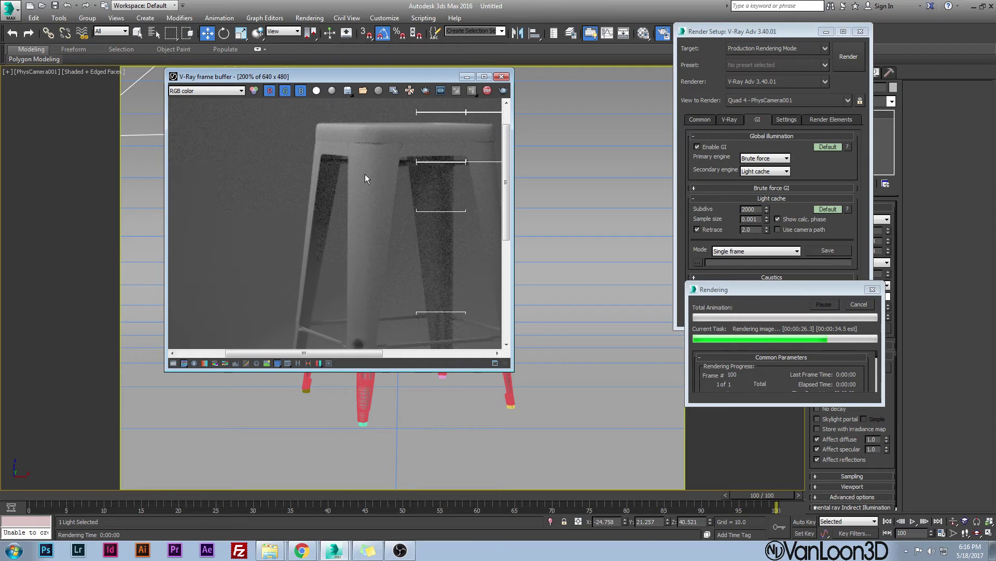
middle_drag(365, 173, 350, 153)
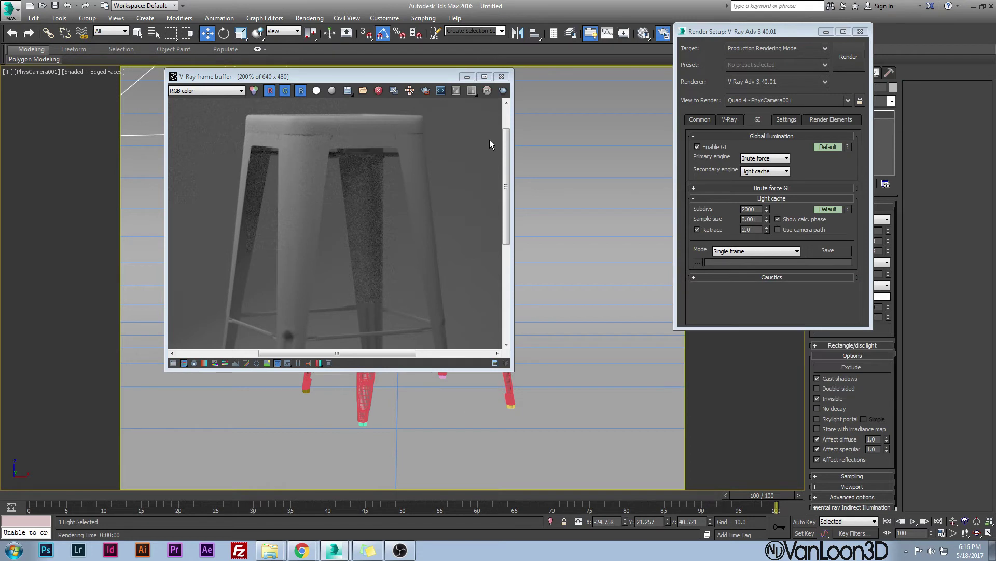
click(501, 77)
click(861, 31)
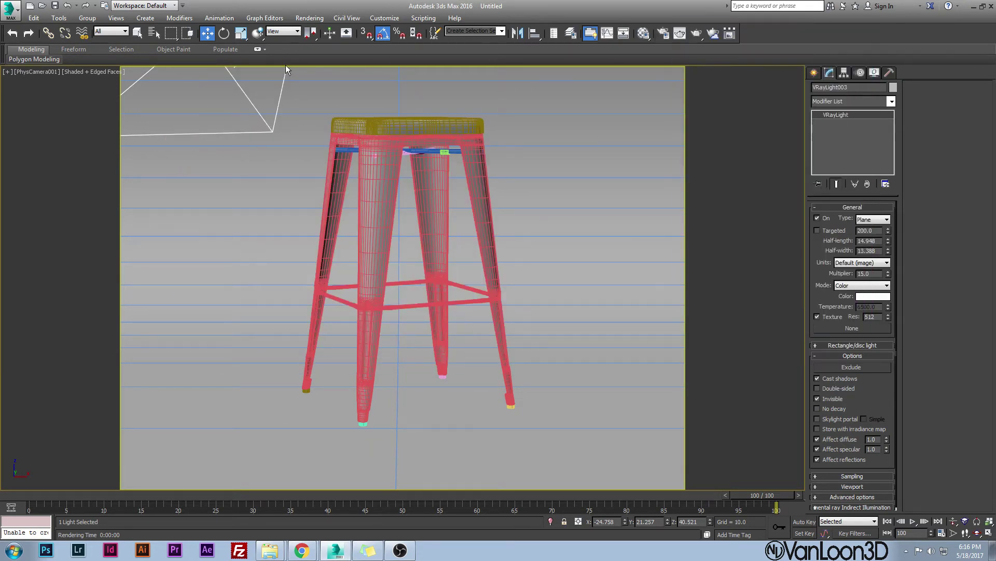
- Select the physical camera, set its shutter duration to 1/200 s and test render the view
click(36, 72)
click(93, 272)
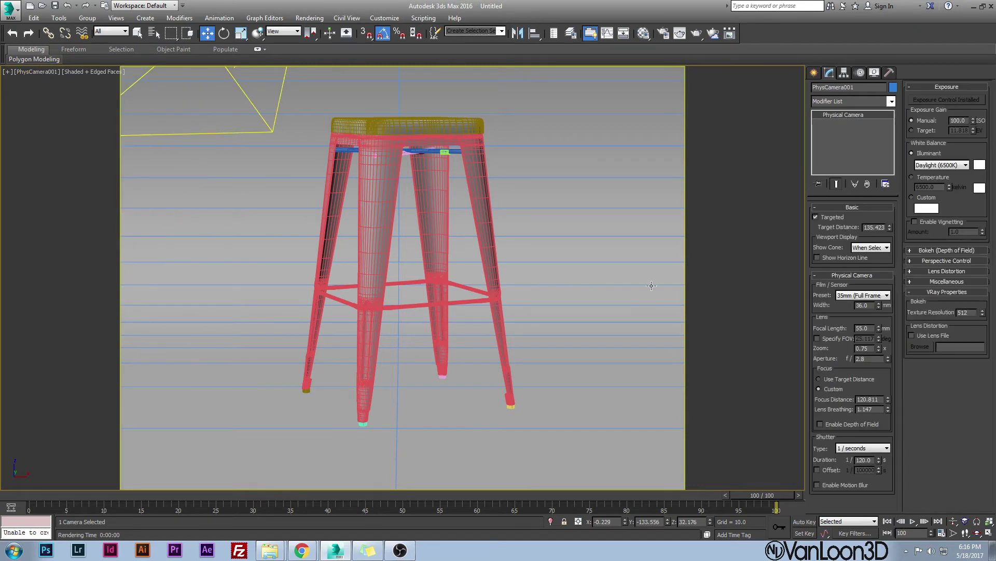
double_click(864, 459)
text(200)
click(697, 33)
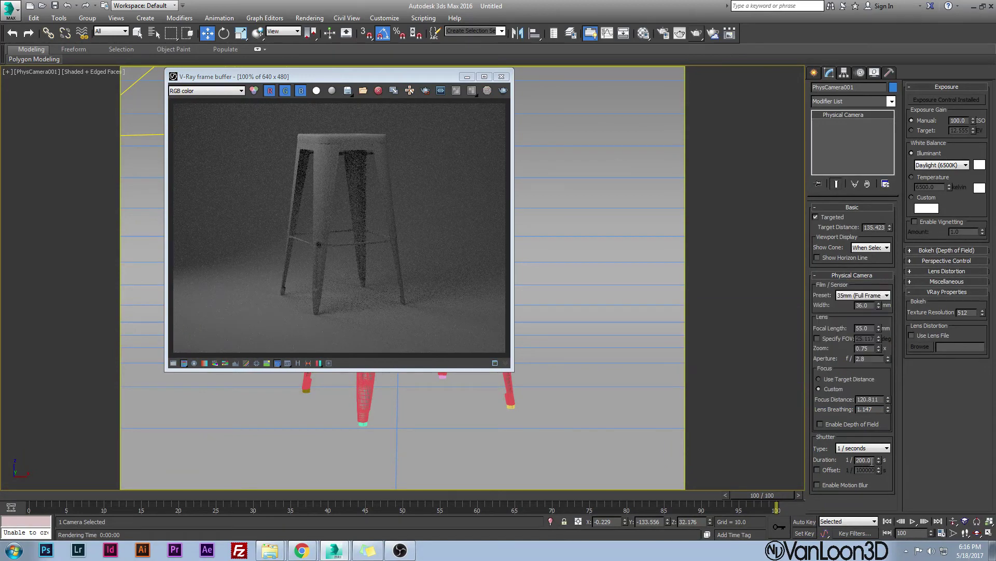
- Set the camera's shutter duration to 1/50 s and test render the view again
text(50)
key(Return)
key(shift+q)
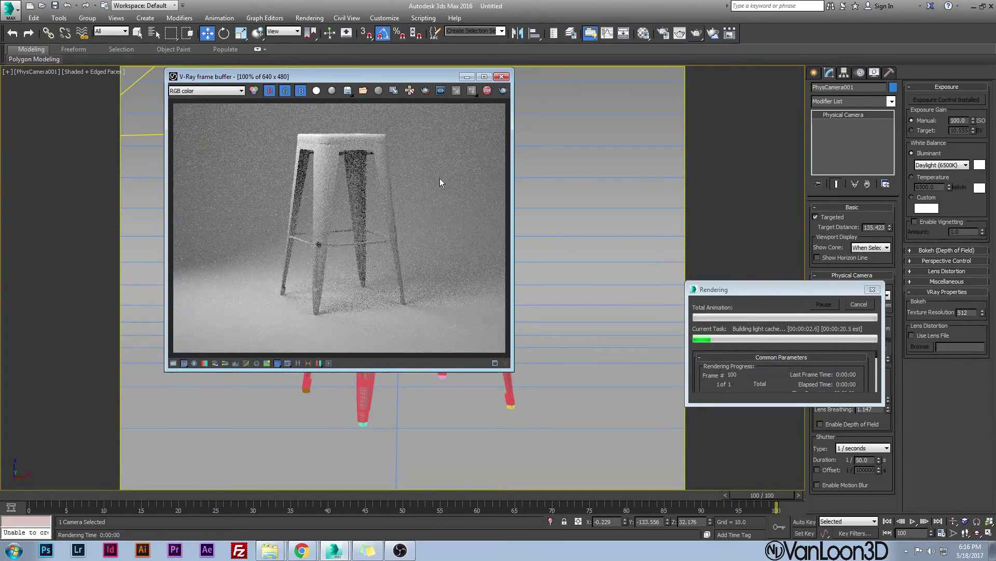
- Cancel the test render, set the shutter duration back to 1/120 s and close the frame buffer
click(864, 305)
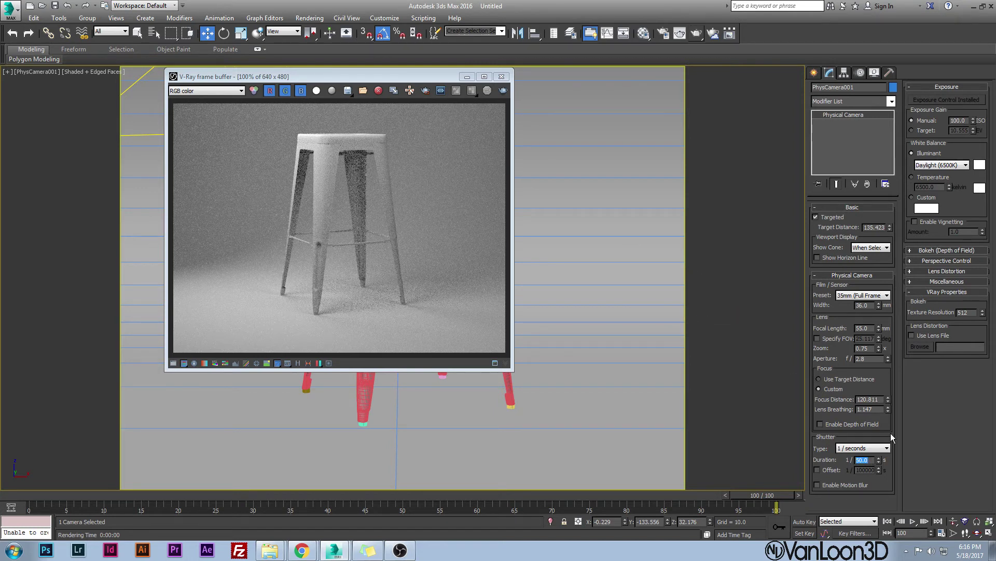
text(120)
key(Return)
double_click(868, 358)
click(502, 78)
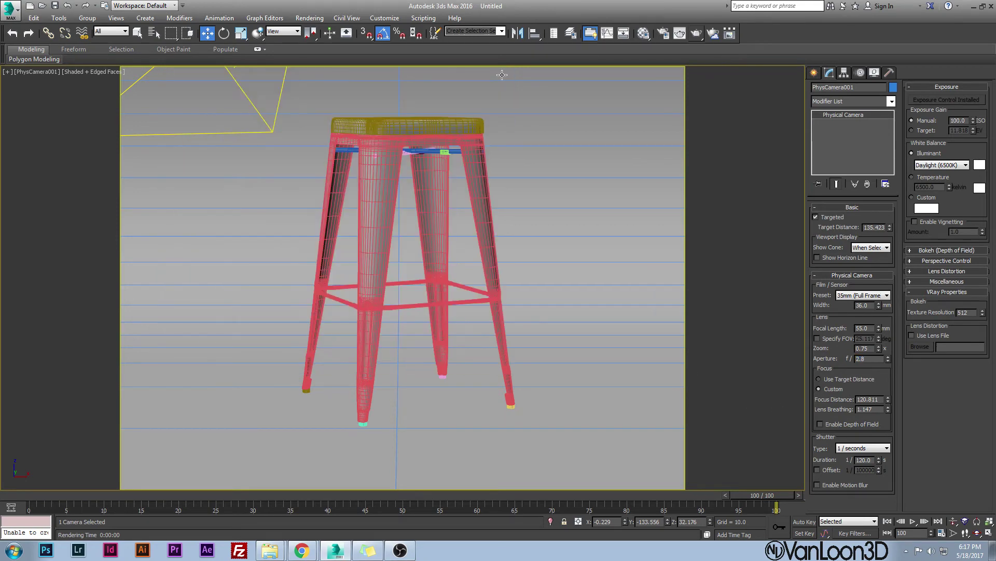
- Switch to a perspective view of the bar stool and ungroup it
click(382, 128)
key(p)
alt+middle_drag(393, 239, 296, 117)
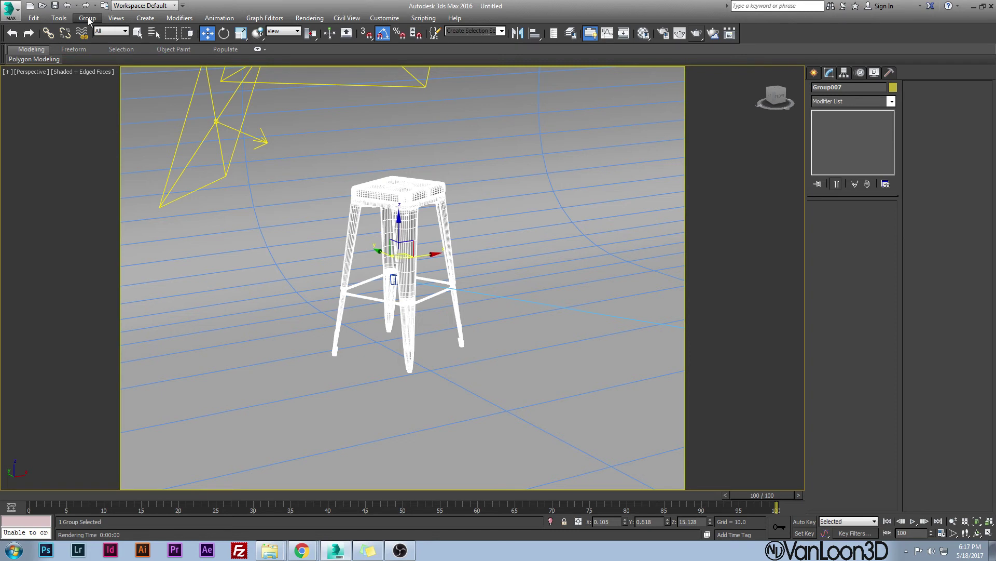
click(87, 18)
click(98, 42)
- Assign the Ferrari Car paint material to the stool's frame, seat and under-seat cross braces
click(410, 199)
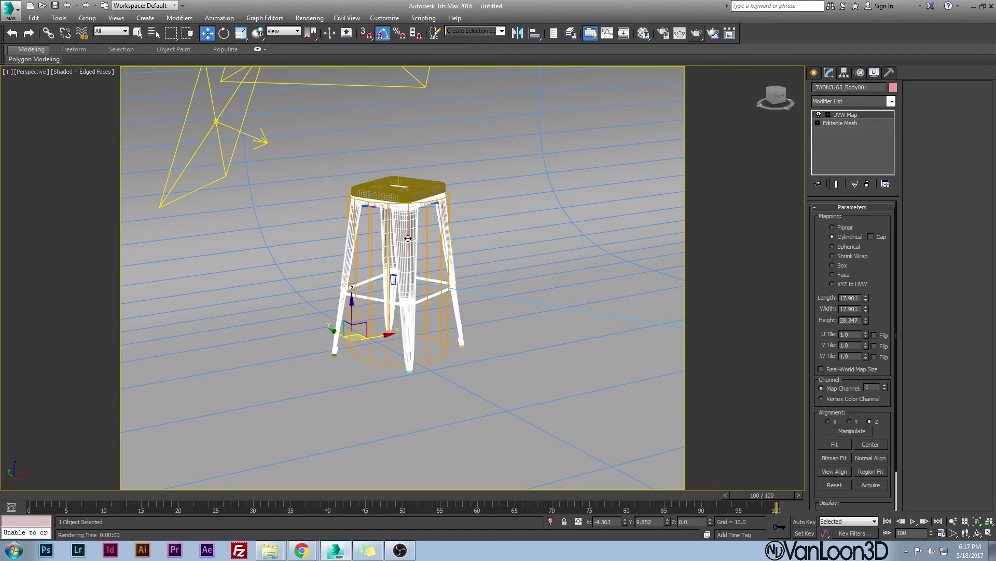
key(m)
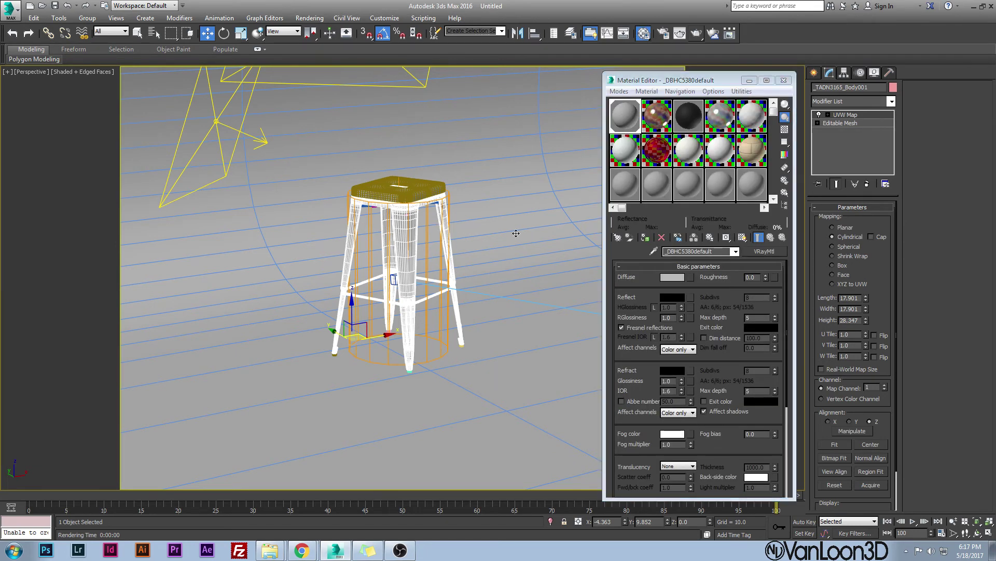
key(z)
ctrl+click(337, 174)
scroll(337, 174, up, 5)
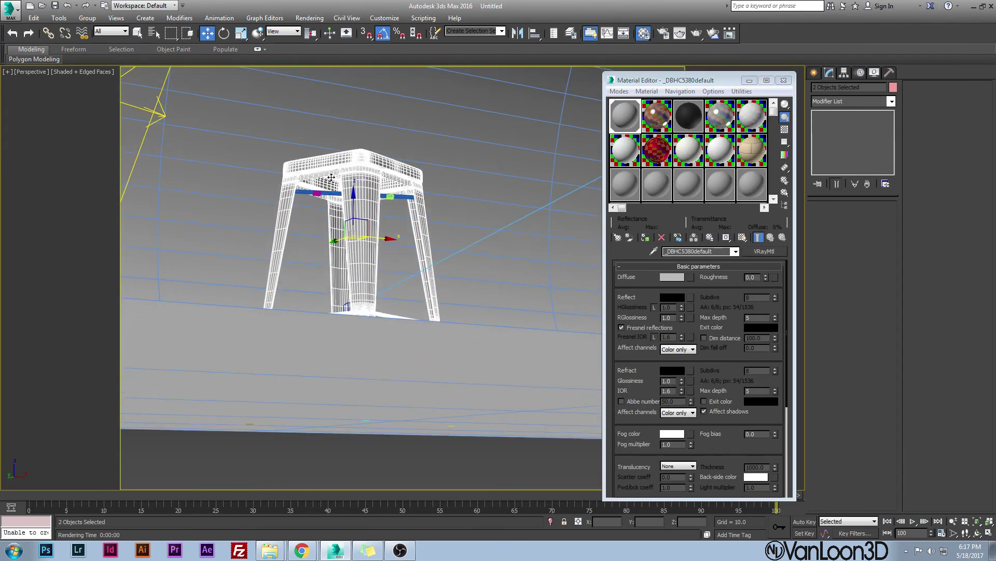
ctrl+click(355, 197)
alt+middle_drag(355, 197, 361, 200)
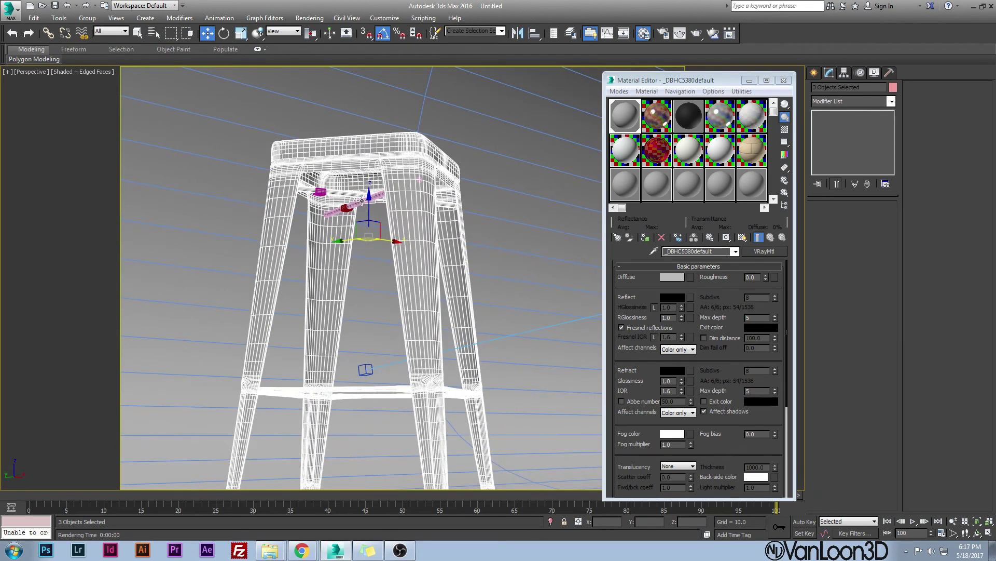
ctrl+click(359, 201)
click(662, 162)
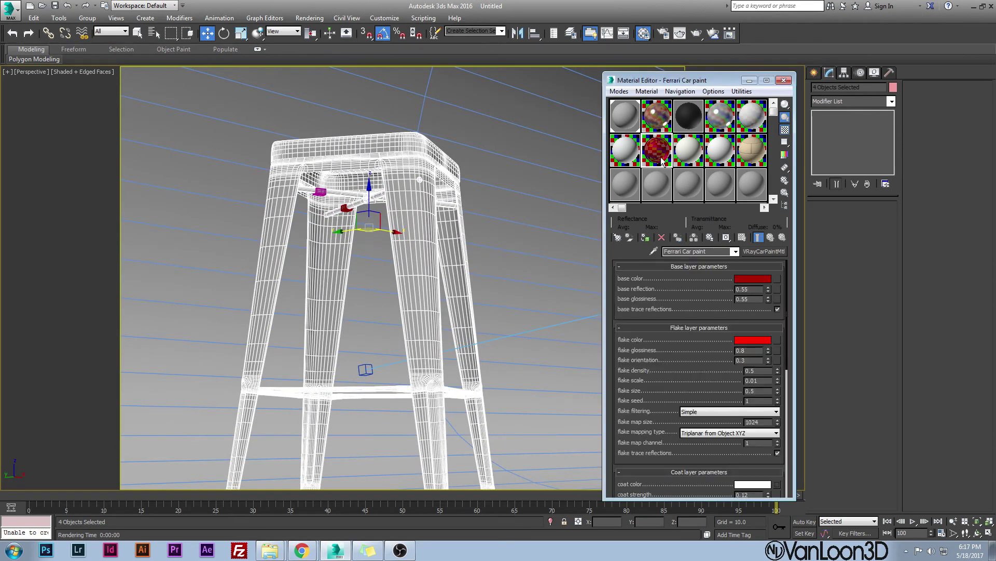
click(646, 238)
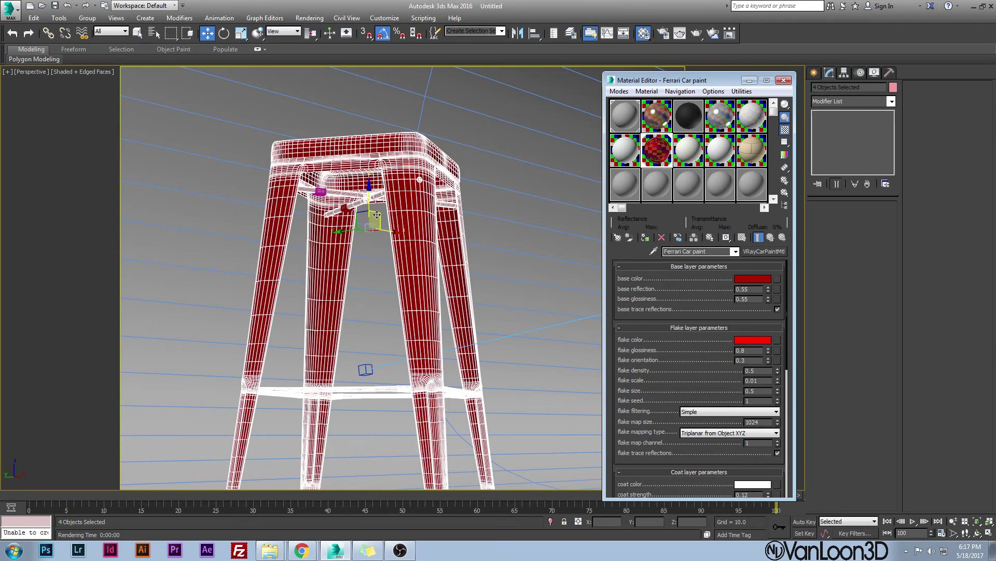
- Assign the plastic material to the four small under-seat fittings and the four foot caps, and close the Material Editor
click(330, 200)
ctrl+click(330, 201)
alt+middle_drag(330, 201, 332, 200)
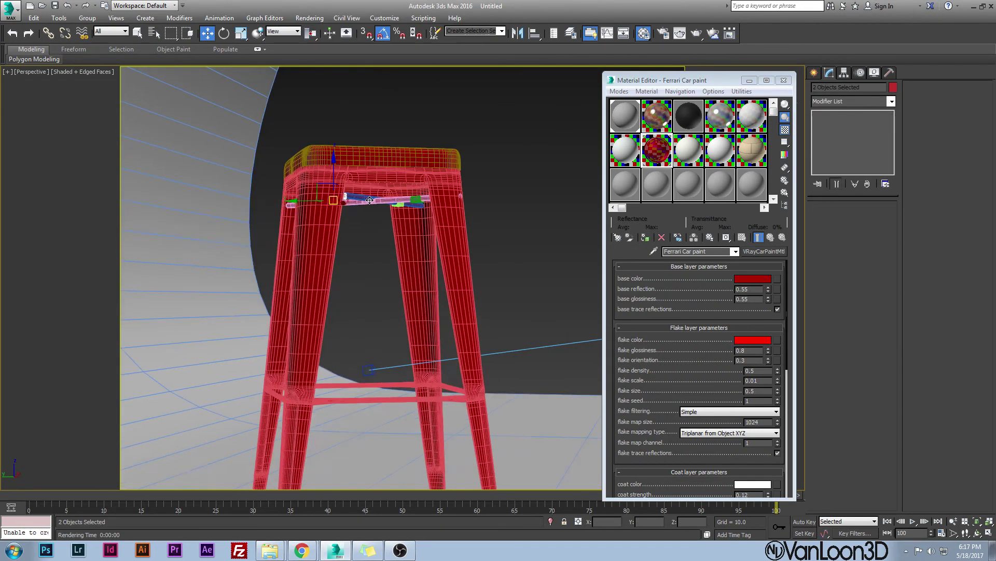
ctrl+click(399, 205)
alt+middle_drag(400, 205, 415, 234)
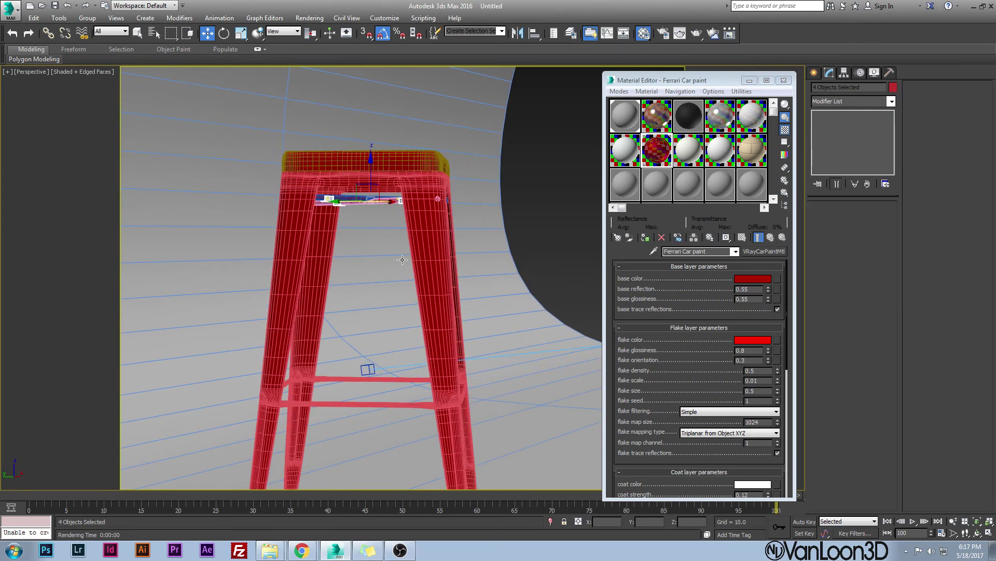
scroll(449, 421, up, 3)
ctrl+click(442, 419)
ctrl+click(449, 420)
ctrl+click(452, 390)
ctrl+click(270, 388)
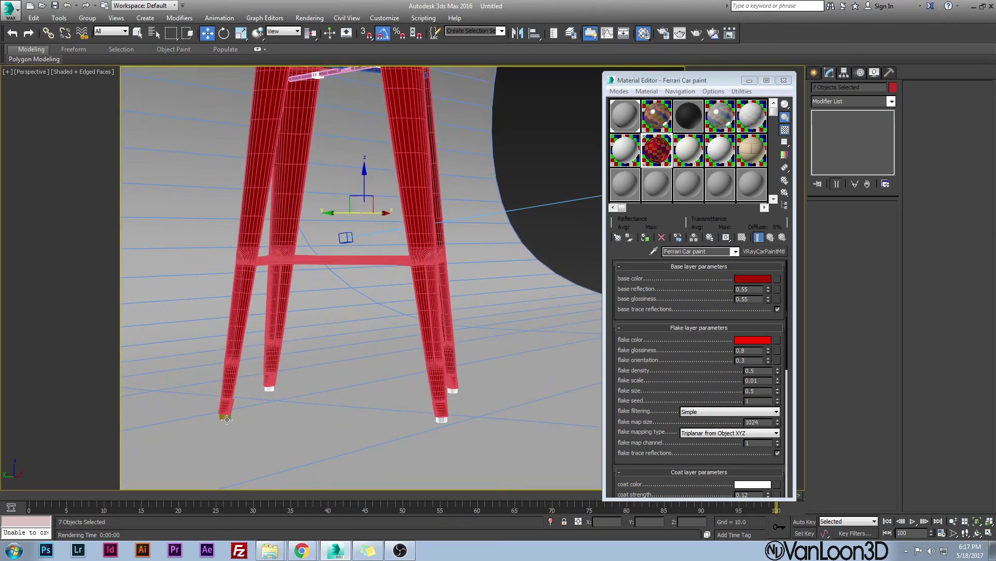
ctrl+click(227, 416)
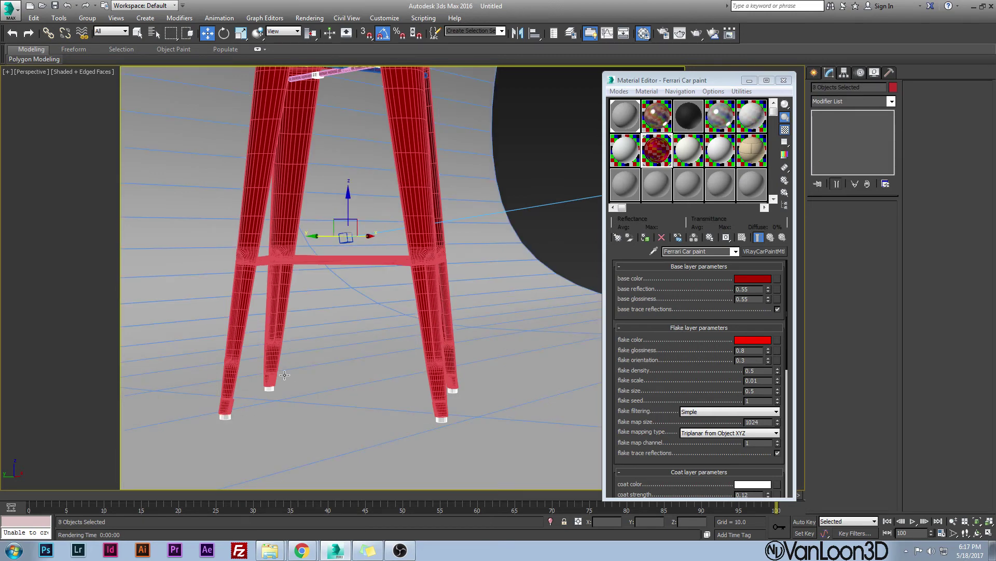
click(686, 122)
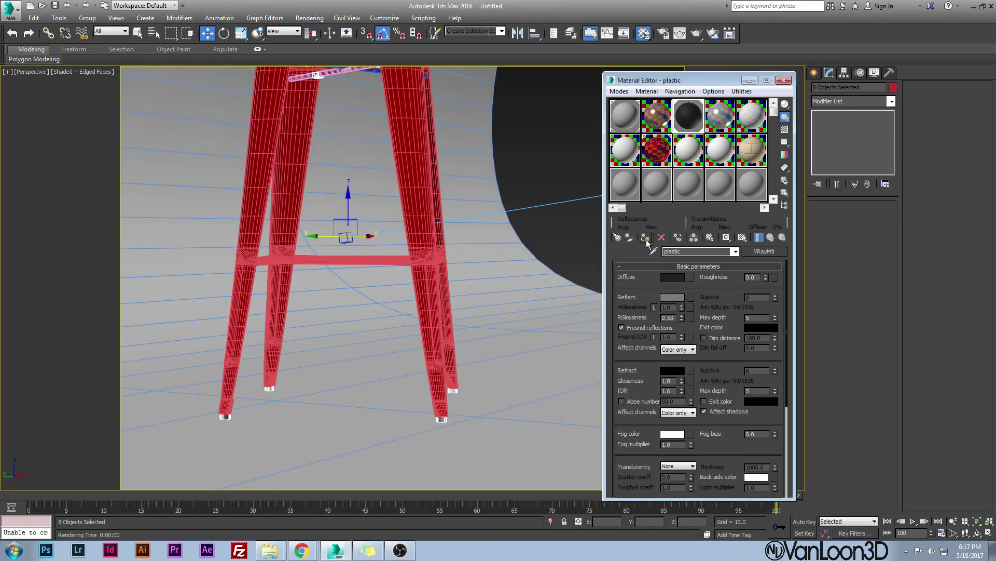
click(784, 80)
- Test render the camera view, inspect the stool's seat and legs up close, and close the frame buffer
key(c)
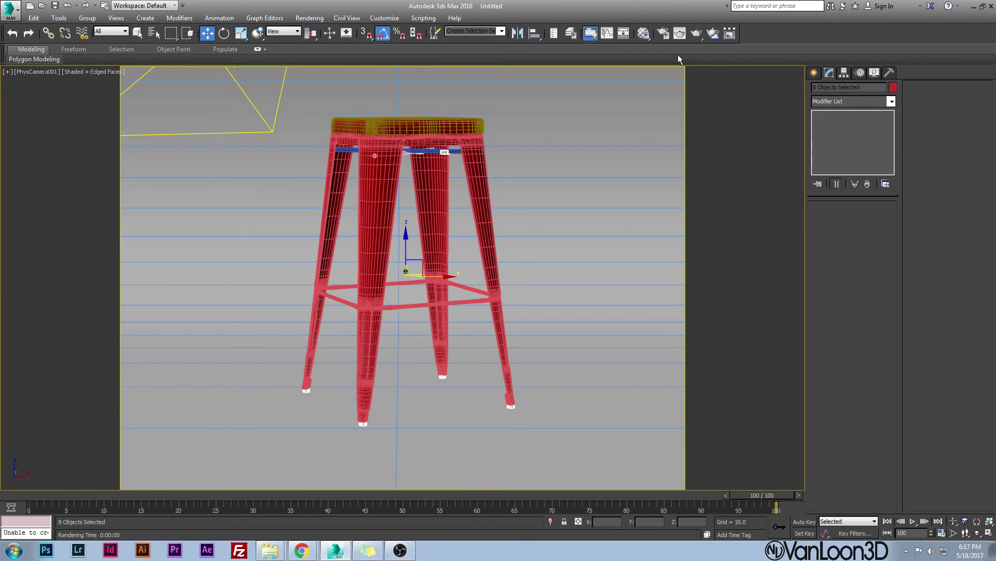
click(697, 35)
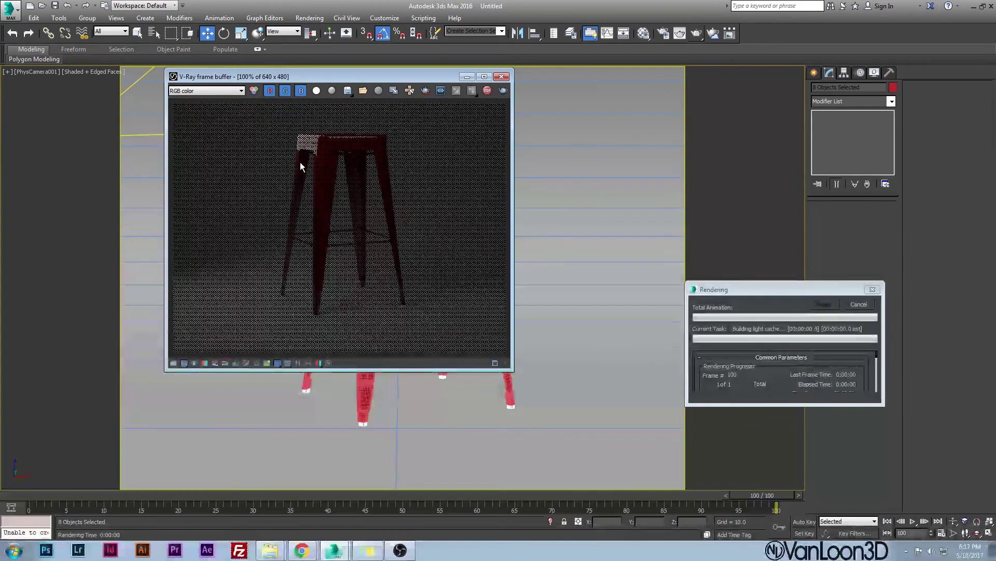
scroll(313, 152, up, 2)
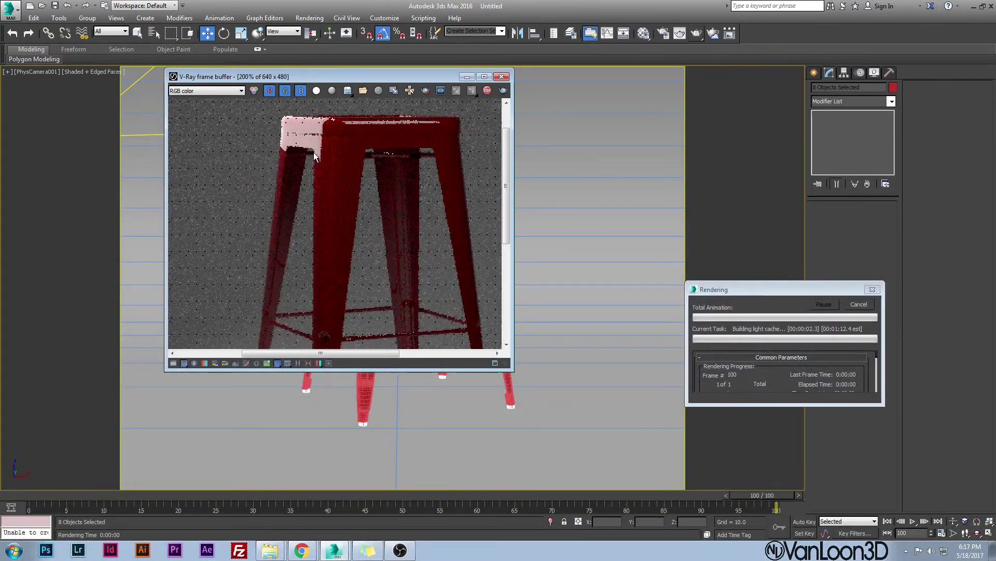
scroll(313, 151, down, 2)
double_click(309, 150)
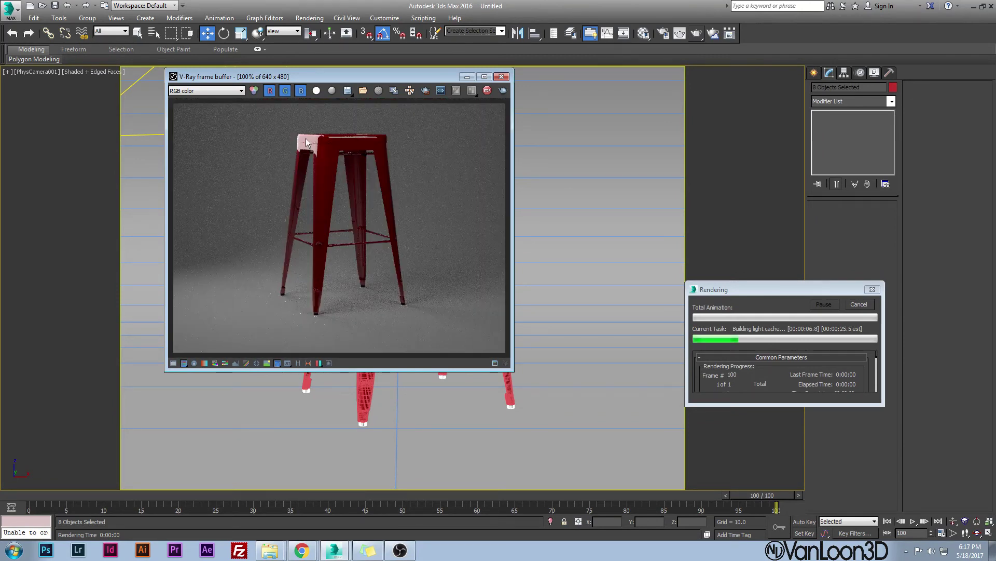
scroll(308, 150, up, 2)
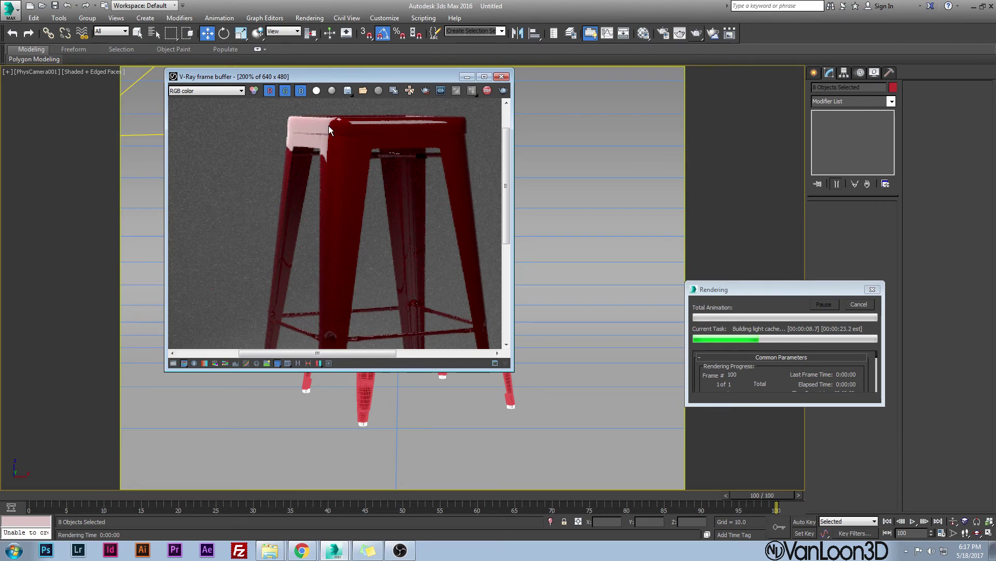
scroll(329, 126, down, 2)
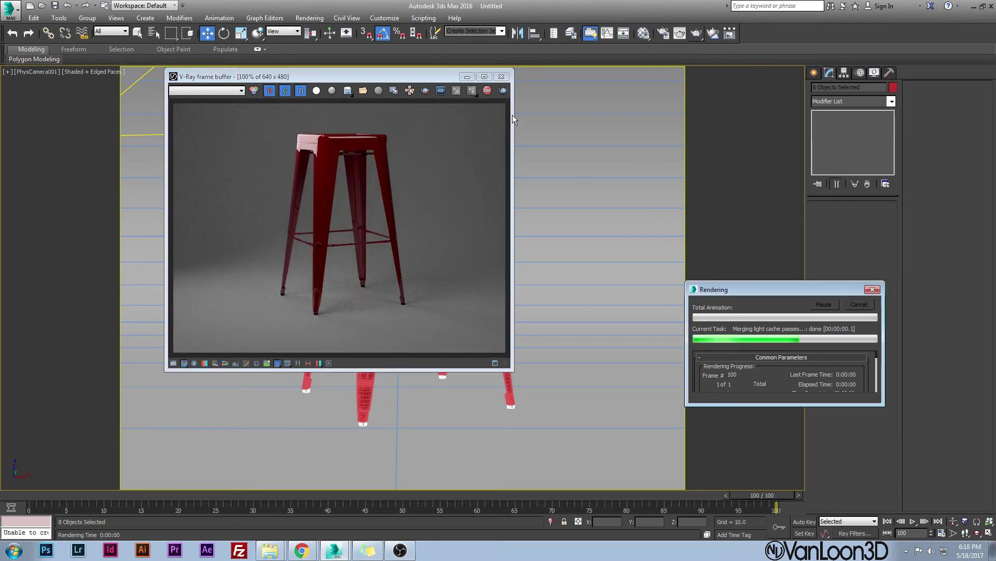
click(502, 77)
- Rotate the rear plane light to face forward and centre it behind the stool at about X -1.3, Y 22.9
click(405, 132)
key(p)
key(z)
scroll(329, 252, down, 5)
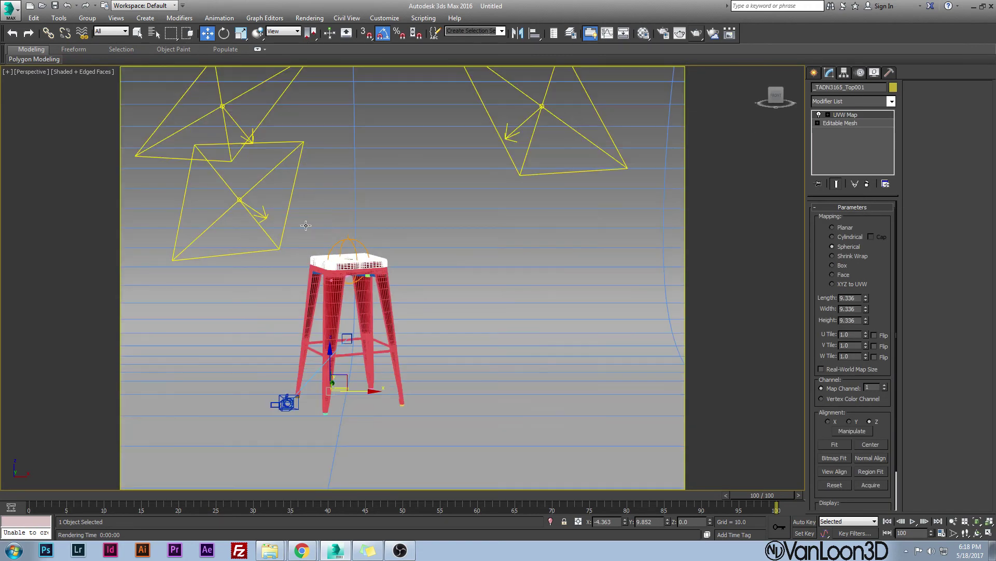
click(240, 200)
alt+middle_drag(240, 200, 248, 241)
key(t)
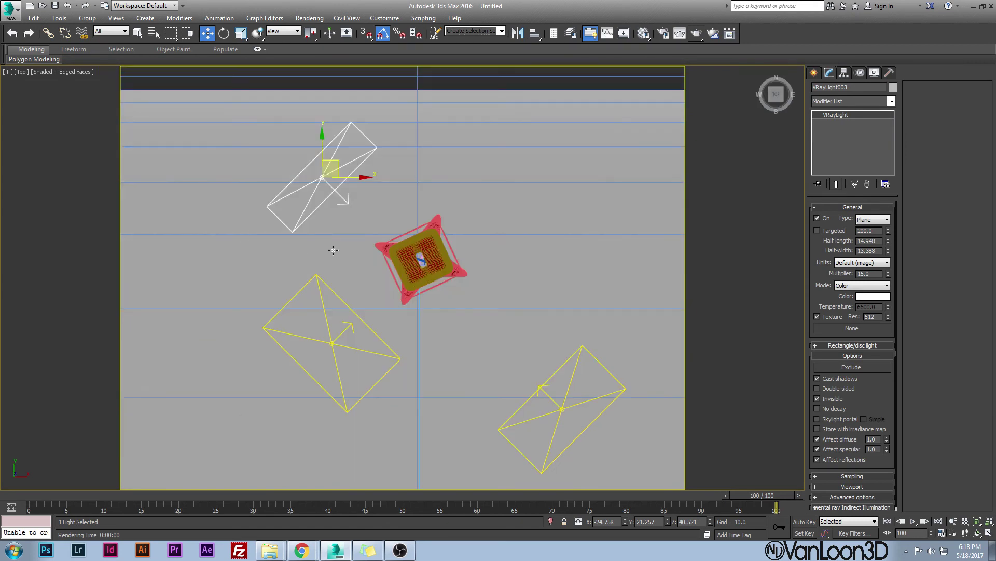
key(e)
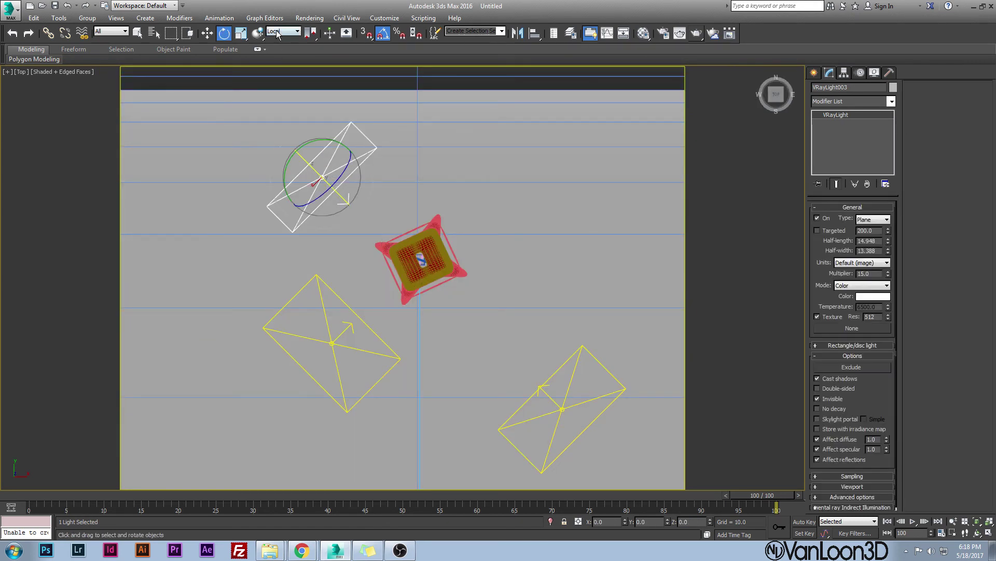
drag(321, 177, 435, 164)
key(w)
alt+middle_drag(401, 180, 746, 252)
- Set the rear light's half-length and half-width to 40
key(p)
double_click(881, 241)
text(40)
key(Tab)
text(40)
key(Return)
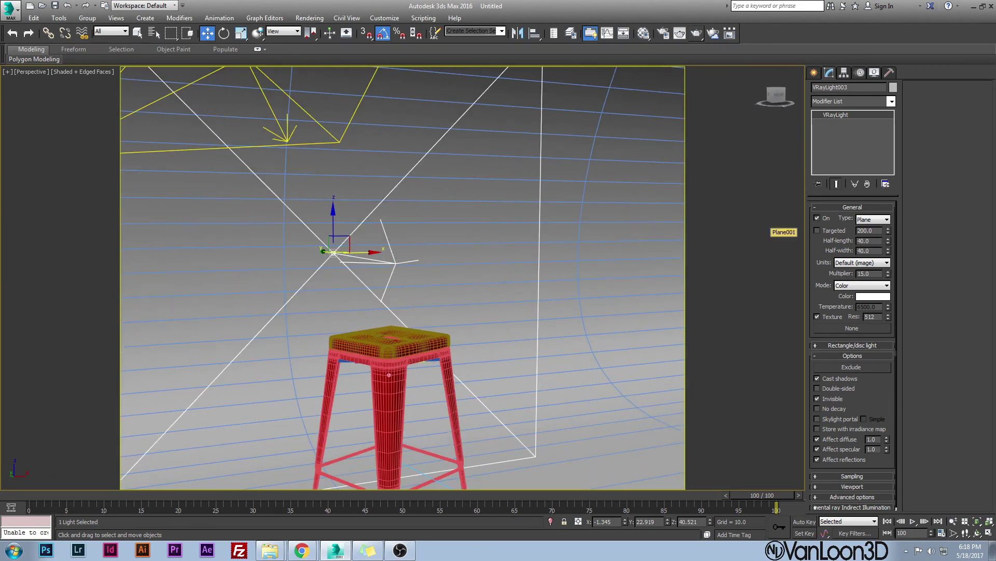
- Move the rear light farther back to about Y 34.6 and set its multiplier to 5
middle_drag(449, 309, 335, 258)
drag(336, 258, 337, 309)
alt+middle_drag(337, 309, 335, 300)
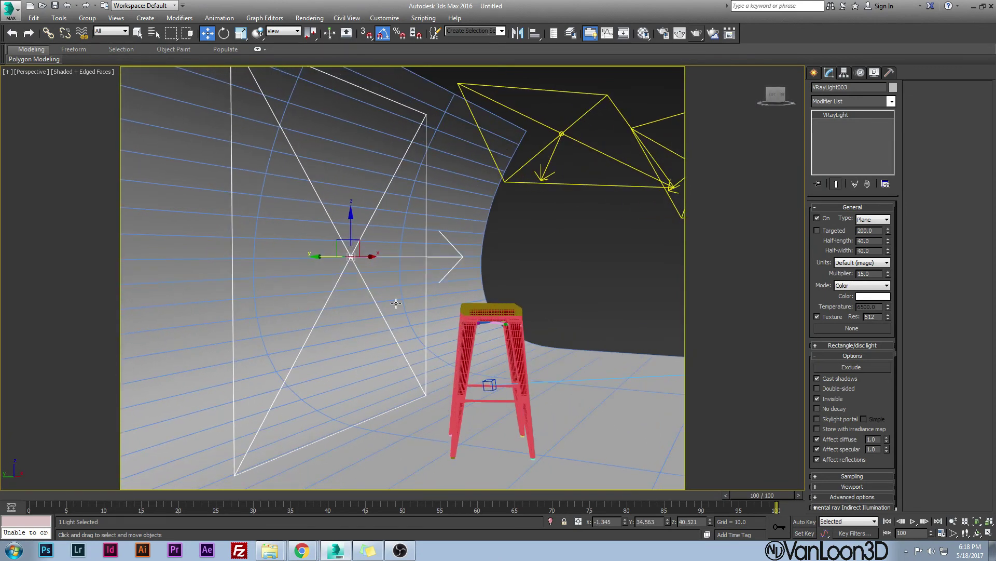
double_click(878, 273)
text(5)
- Test render the camera view, inspect the rim light on the stool's legs and seat, and cancel the render and close the frame buffer
text(c)
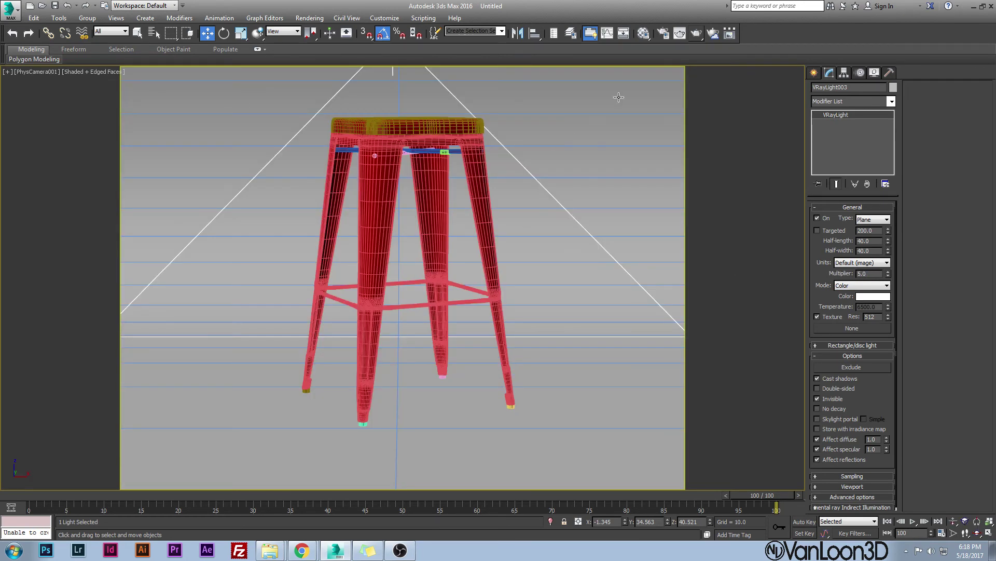
click(696, 34)
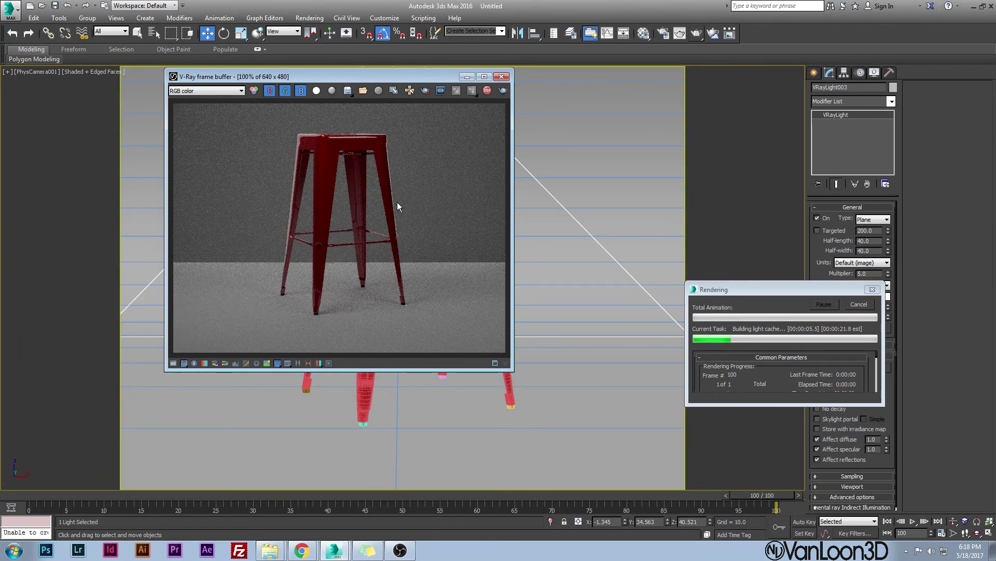
scroll(393, 226, up, 1)
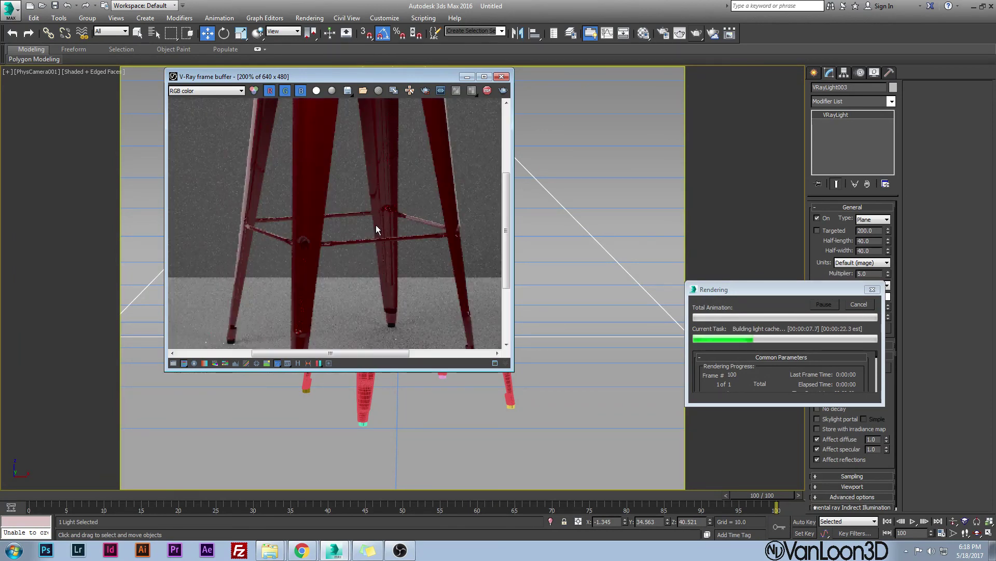
middle_drag(376, 225, 384, 253)
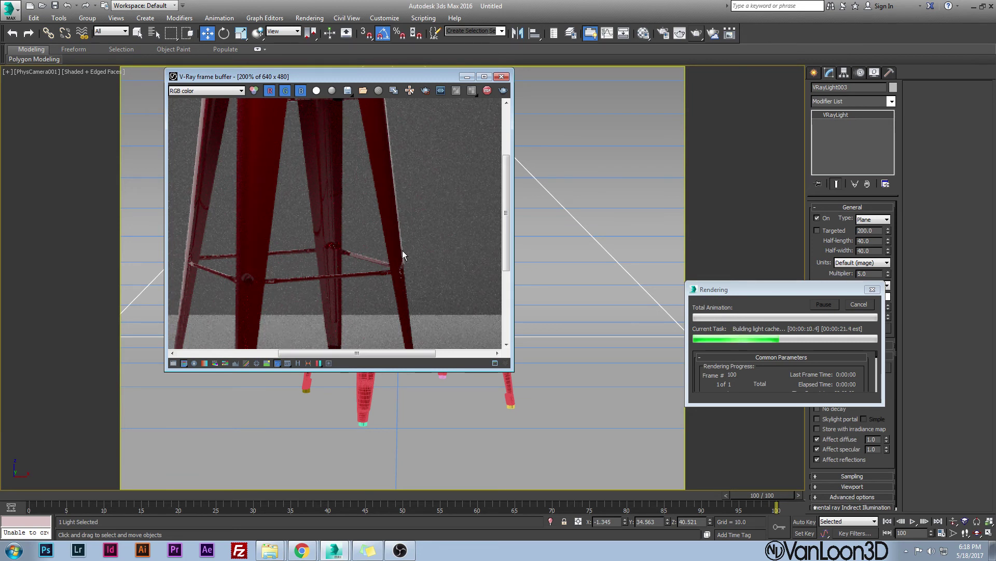
middle_drag(403, 250, 406, 294)
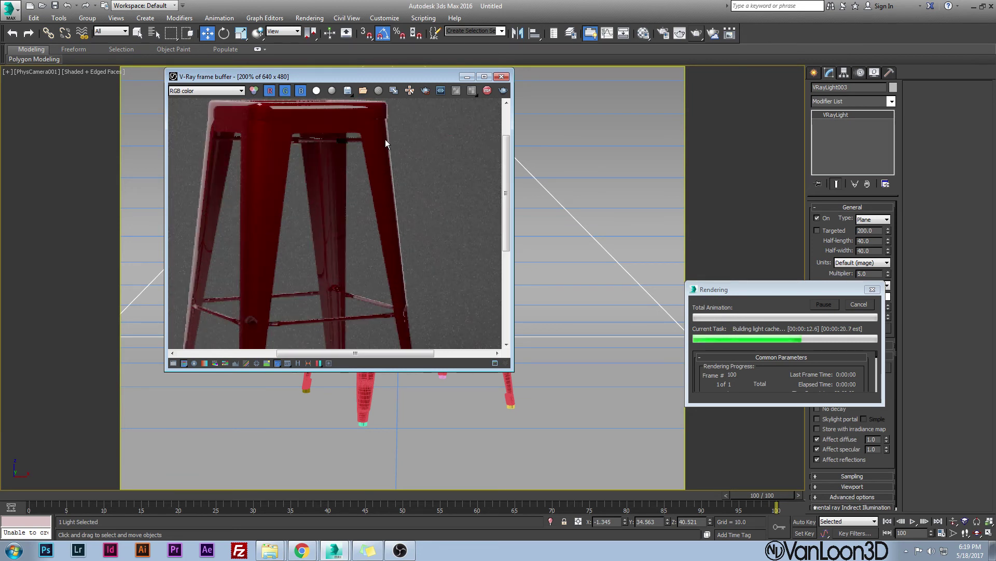
middle_drag(385, 139, 267, 184)
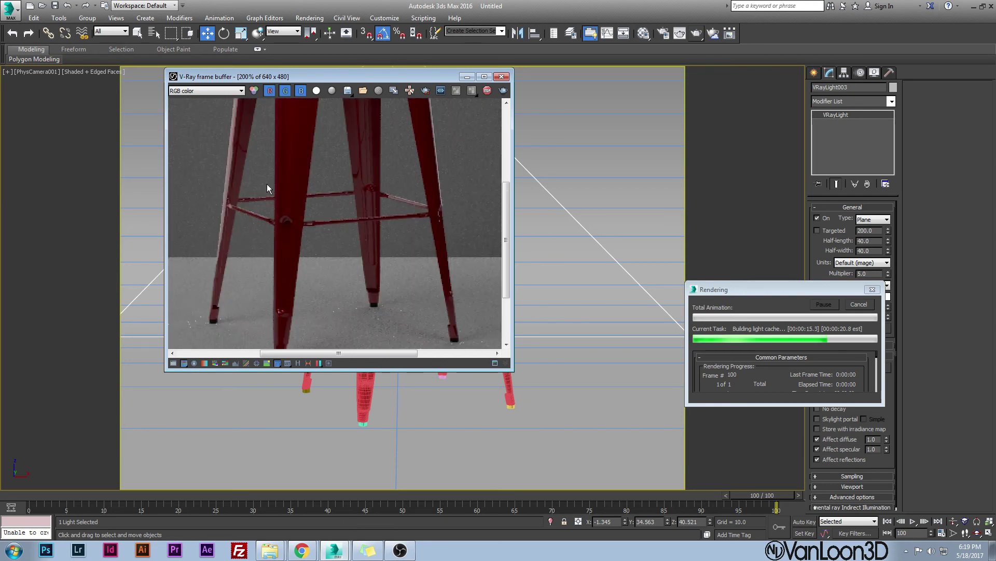
scroll(334, 174, down, 1)
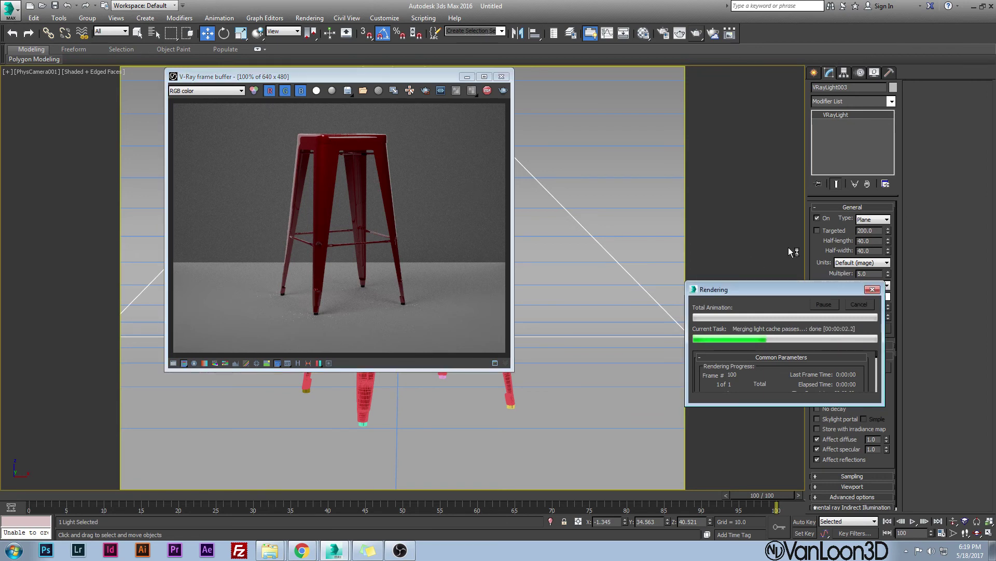
click(855, 305)
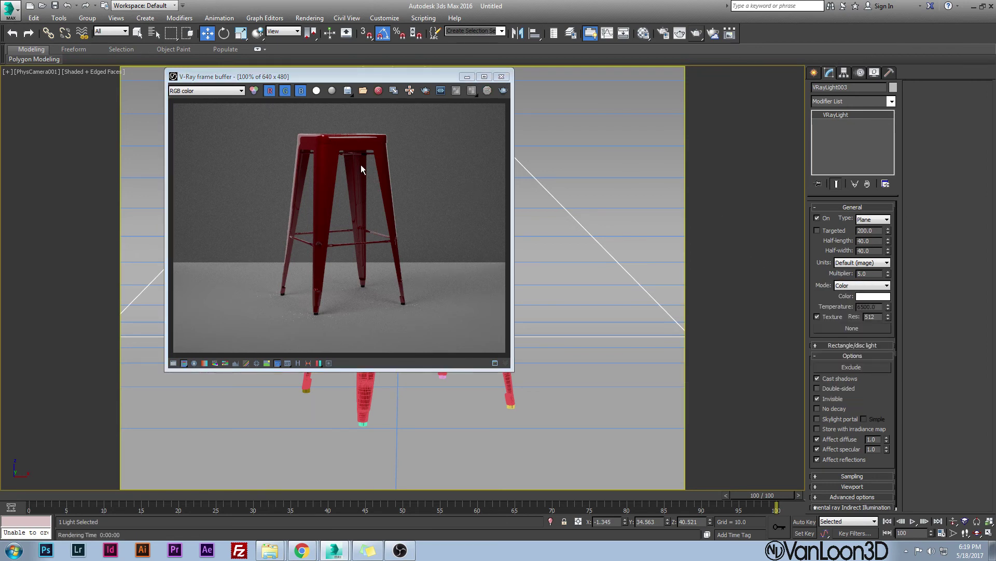
click(500, 78)
- Raise the rear light behind the stool to about Z 49
click(523, 282)
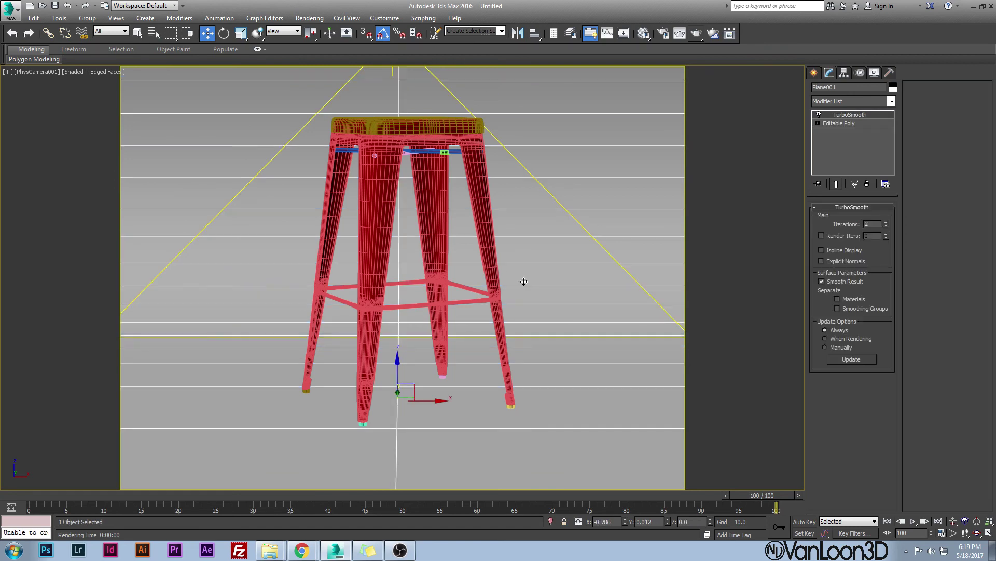
key(p)
alt+middle_drag(523, 281, 368, 319)
scroll(367, 319, up, 5)
click(362, 213)
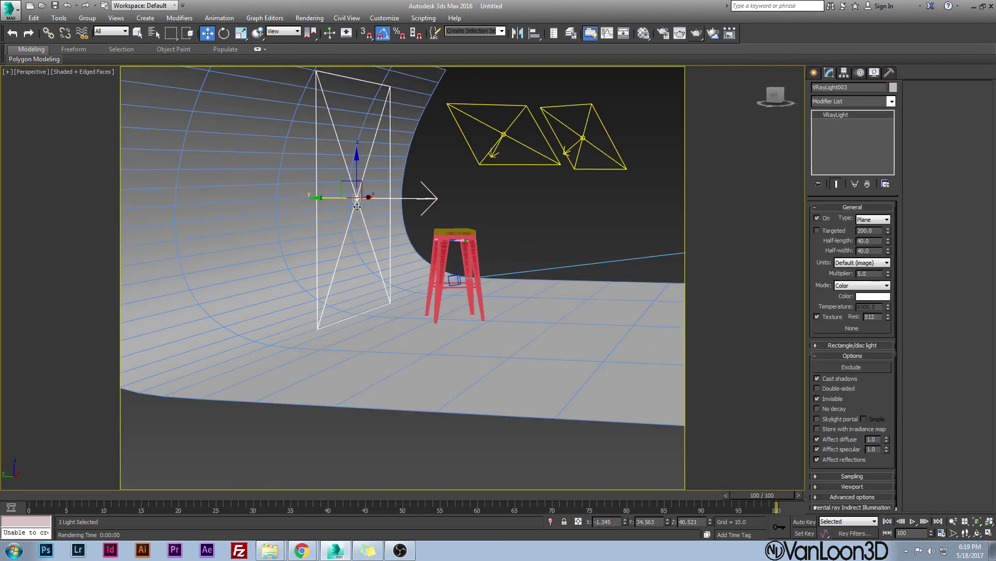
alt+middle_drag(340, 224, 353, 172)
drag(354, 171, 366, 149)
- Render the camera view again to check the raised rear light on the backdrop, and close the frame buffer
key(c)
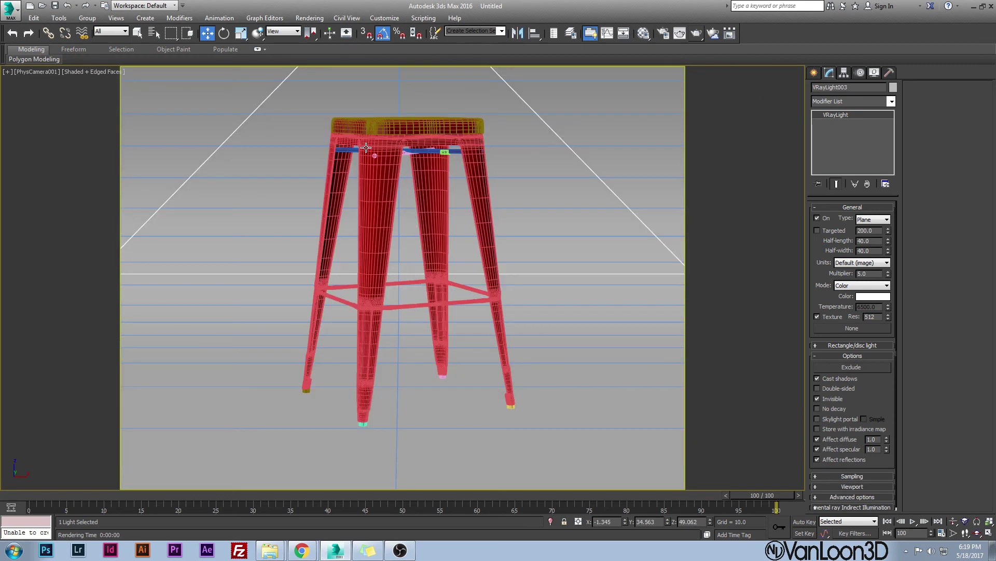
click(695, 35)
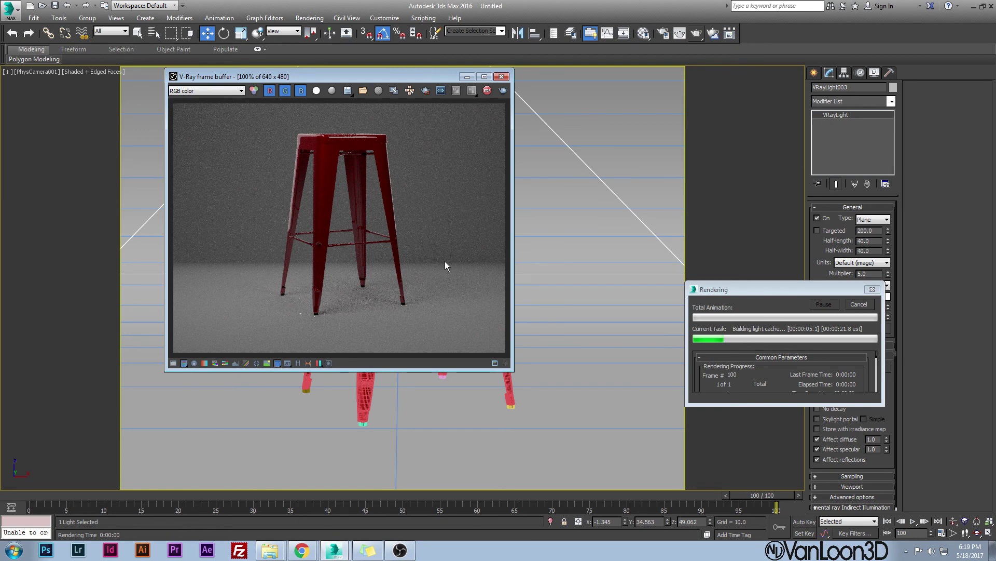
scroll(445, 261, up, 1)
scroll(420, 249, down, 1)
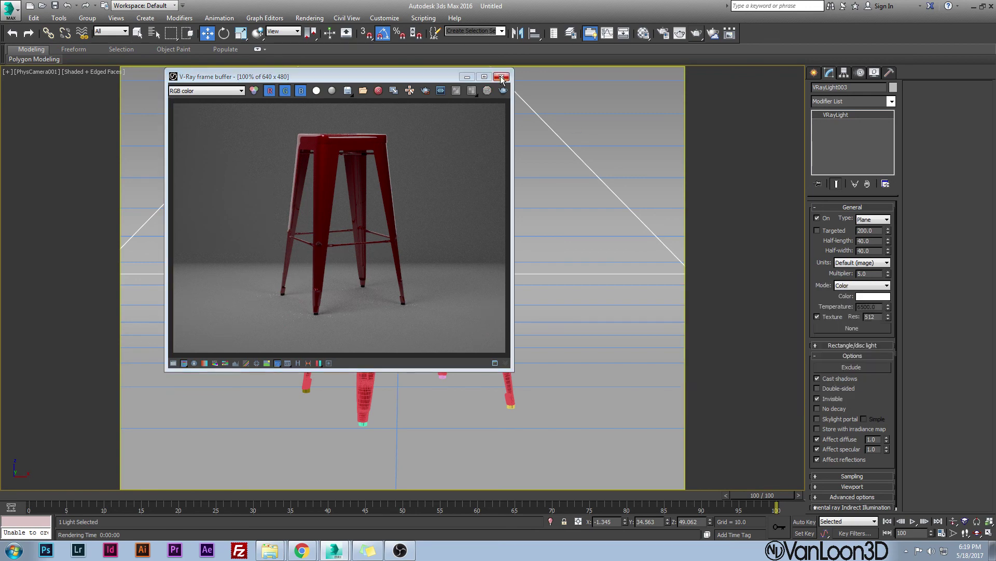
click(501, 77)
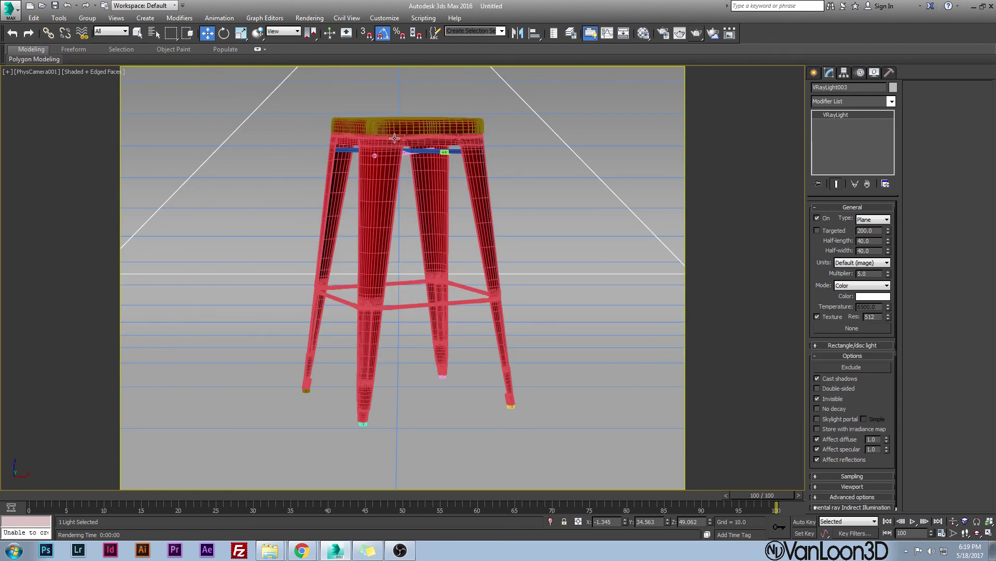
- Review the placement and settings of the three plane lights around the stool in a perspective view
click(382, 130)
key(p)
alt+middle_drag(412, 178, 356, 245)
scroll(411, 225, down, 5)
click(318, 236)
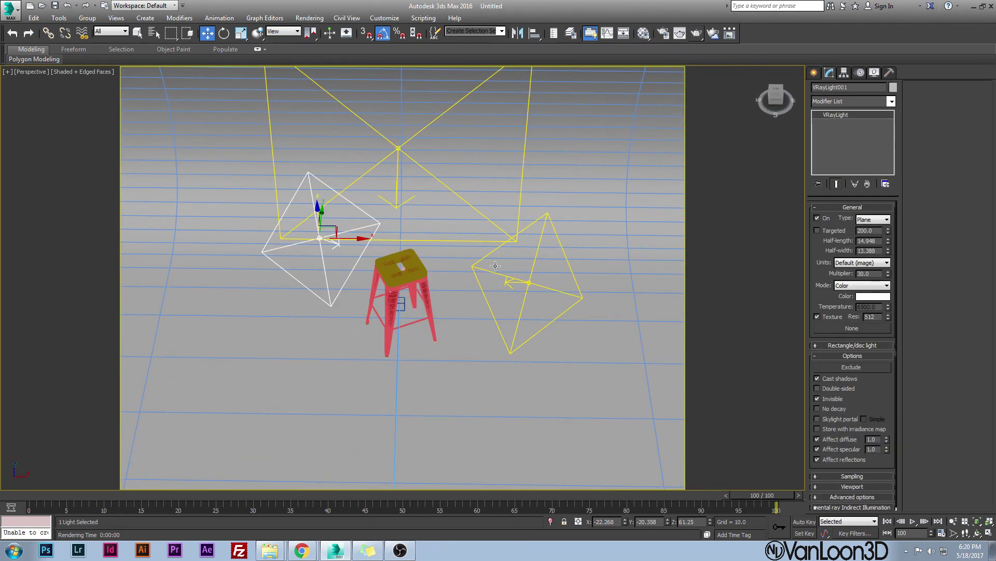
click(526, 284)
click(398, 156)
alt+middle_drag(398, 156, 425, 186)
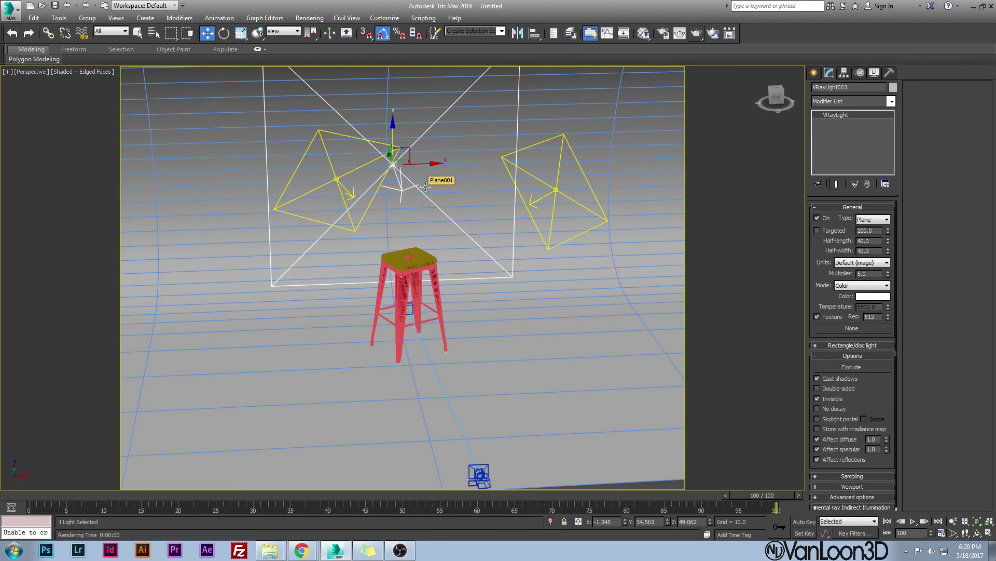